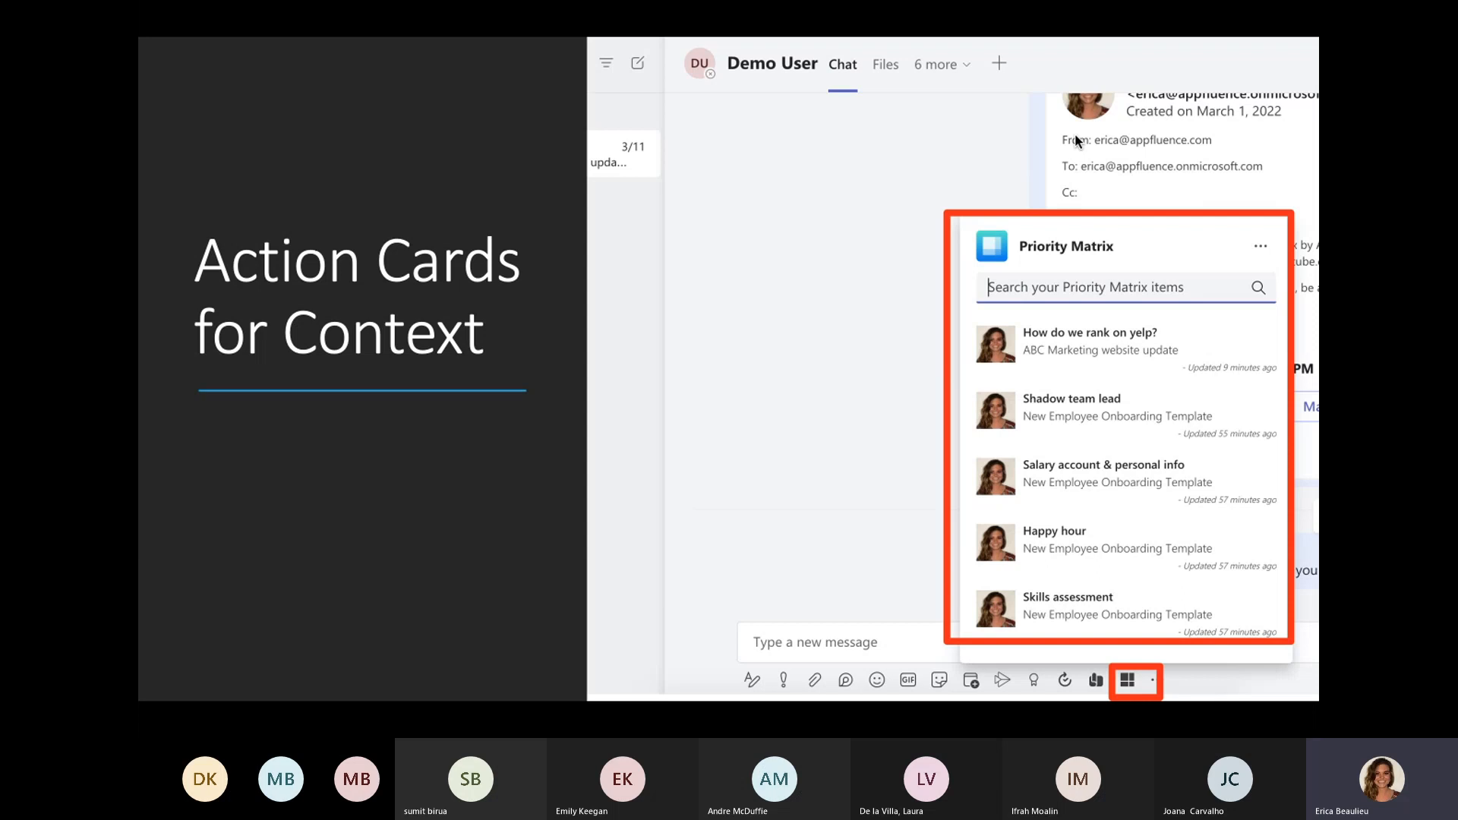
# Switch to Priority Matrix in Microsoft Teams, dismiss the do-not-disturb notice and open the project list
pyautogui.press('Right')
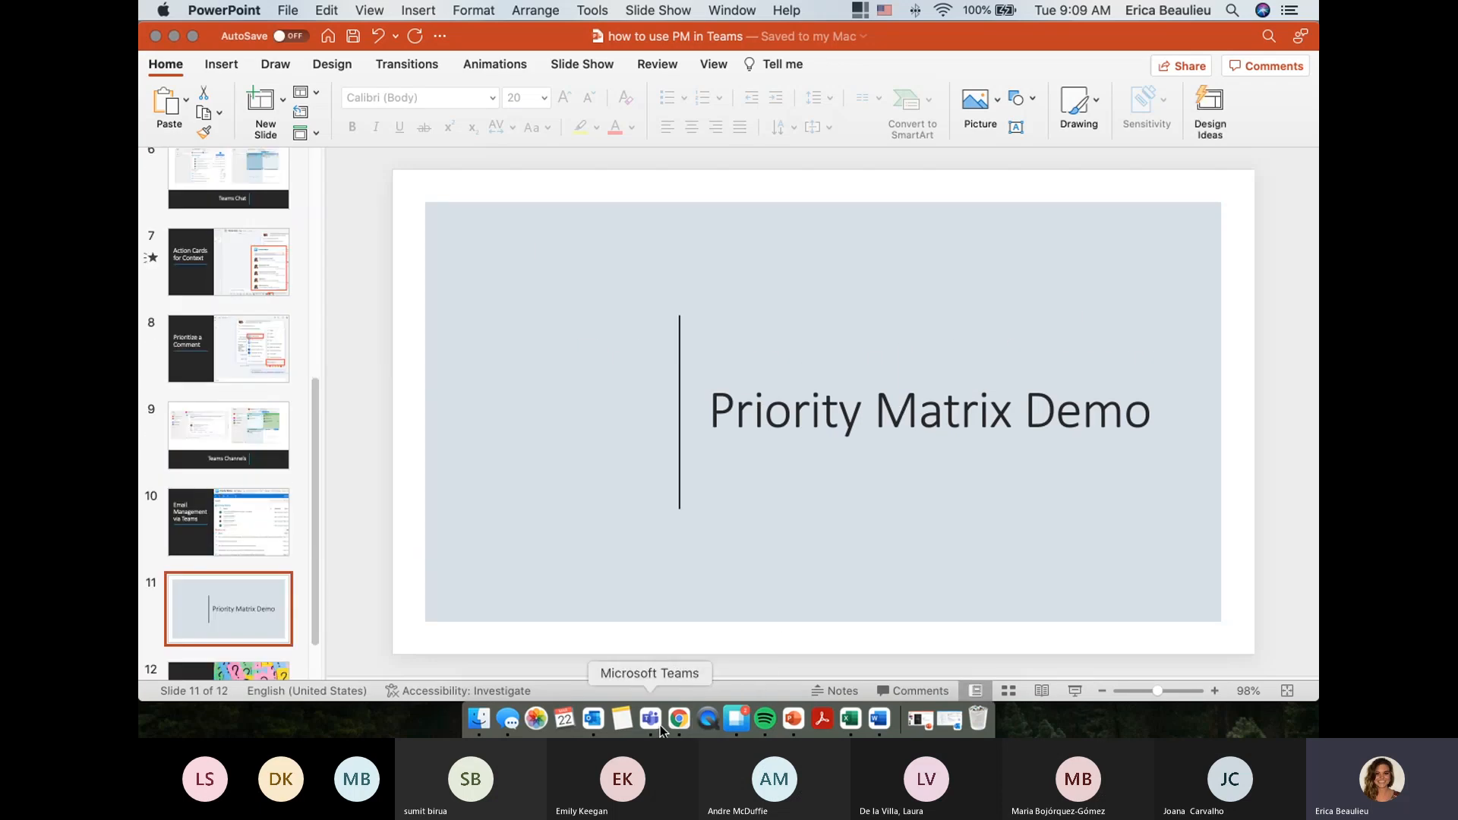
pyautogui.click(661, 729)
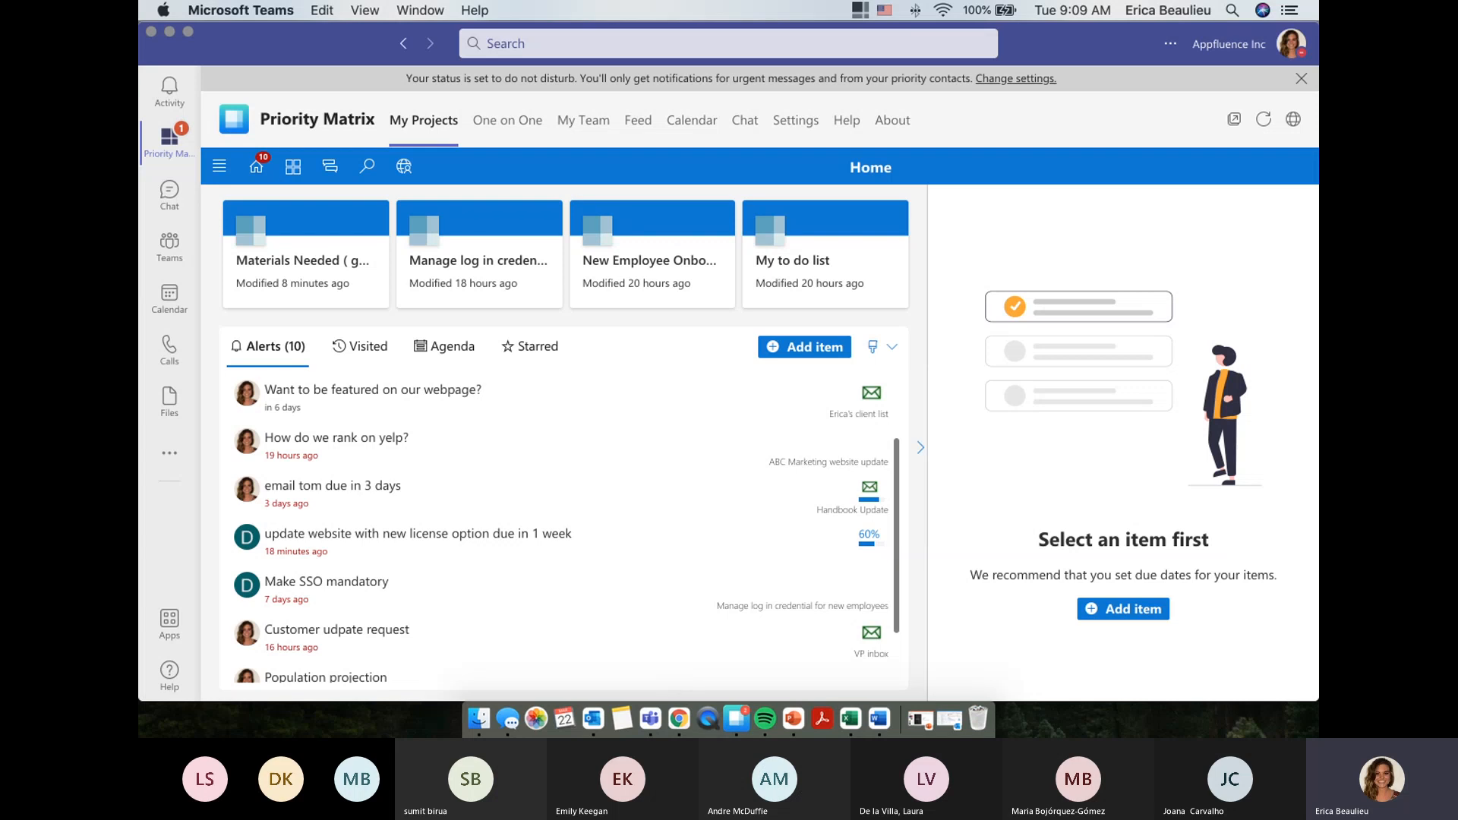
pyautogui.click(1301, 78)
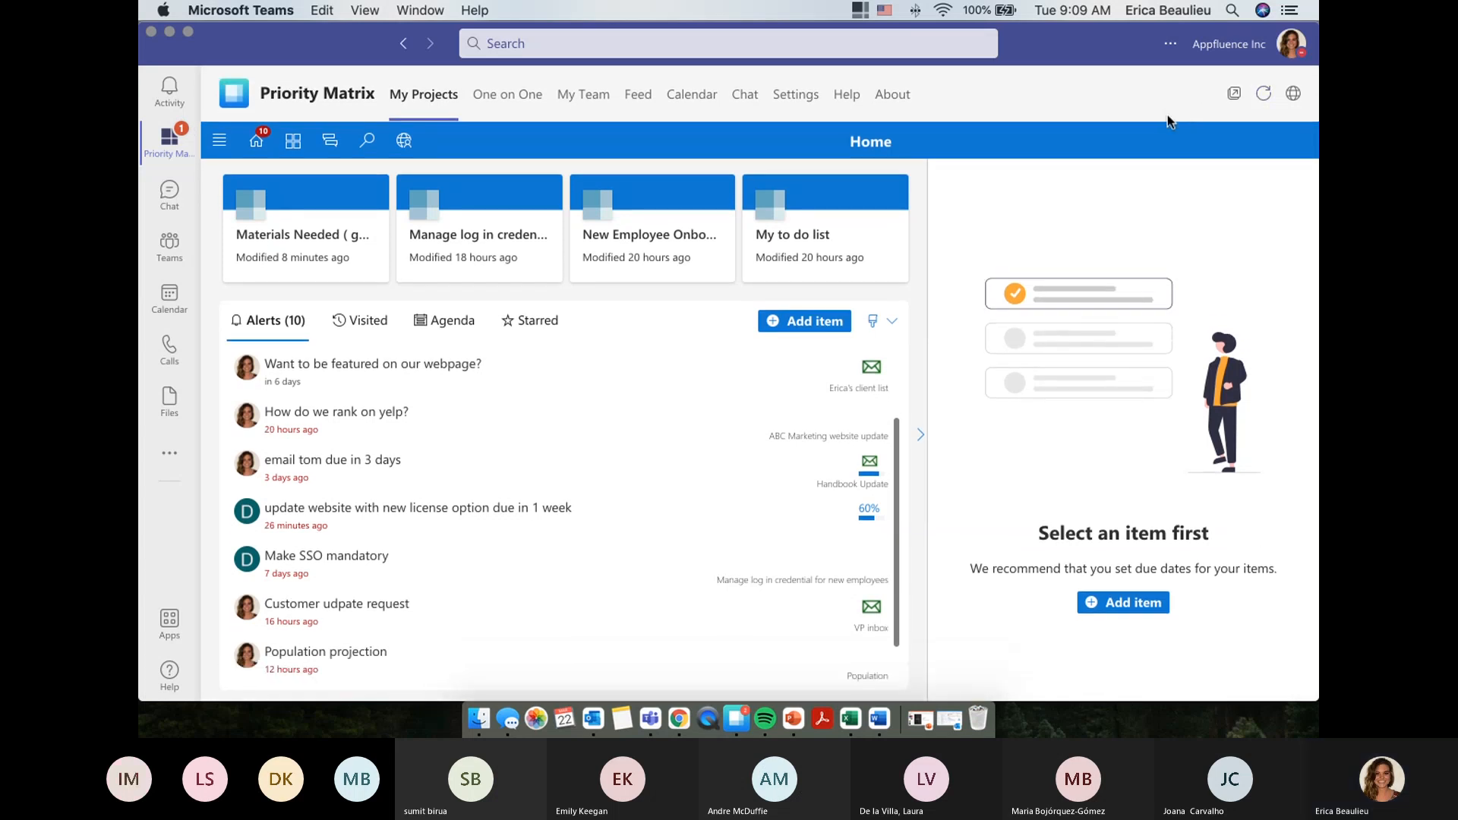
pyautogui.click(291, 147)
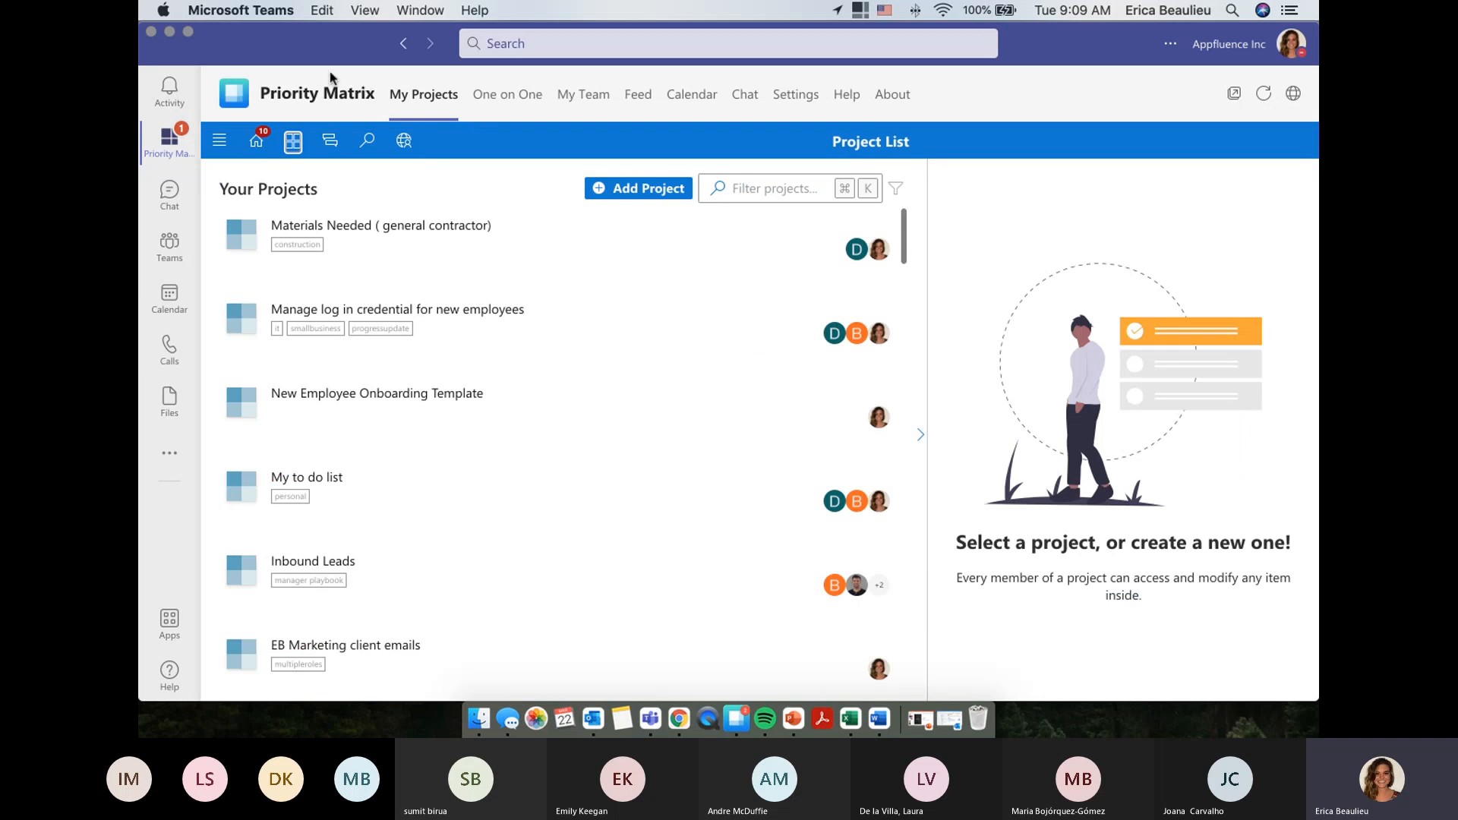
# View the pinning and uninstall options of the Priority Matrix app, then dismiss them
pyautogui.moveTo(326, 73)
pyautogui.rightClick(176, 142)
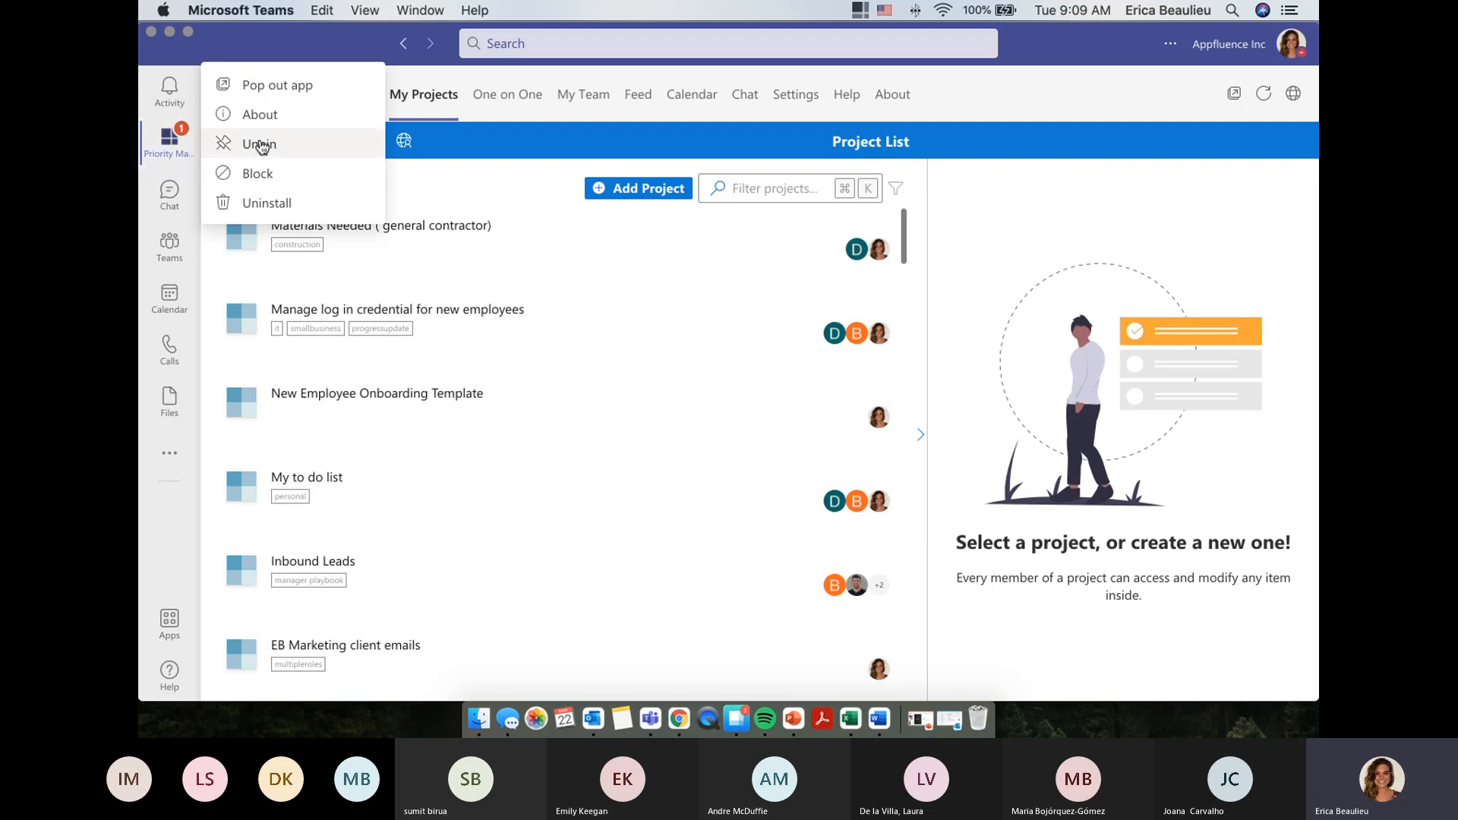
pyautogui.click(460, 137)
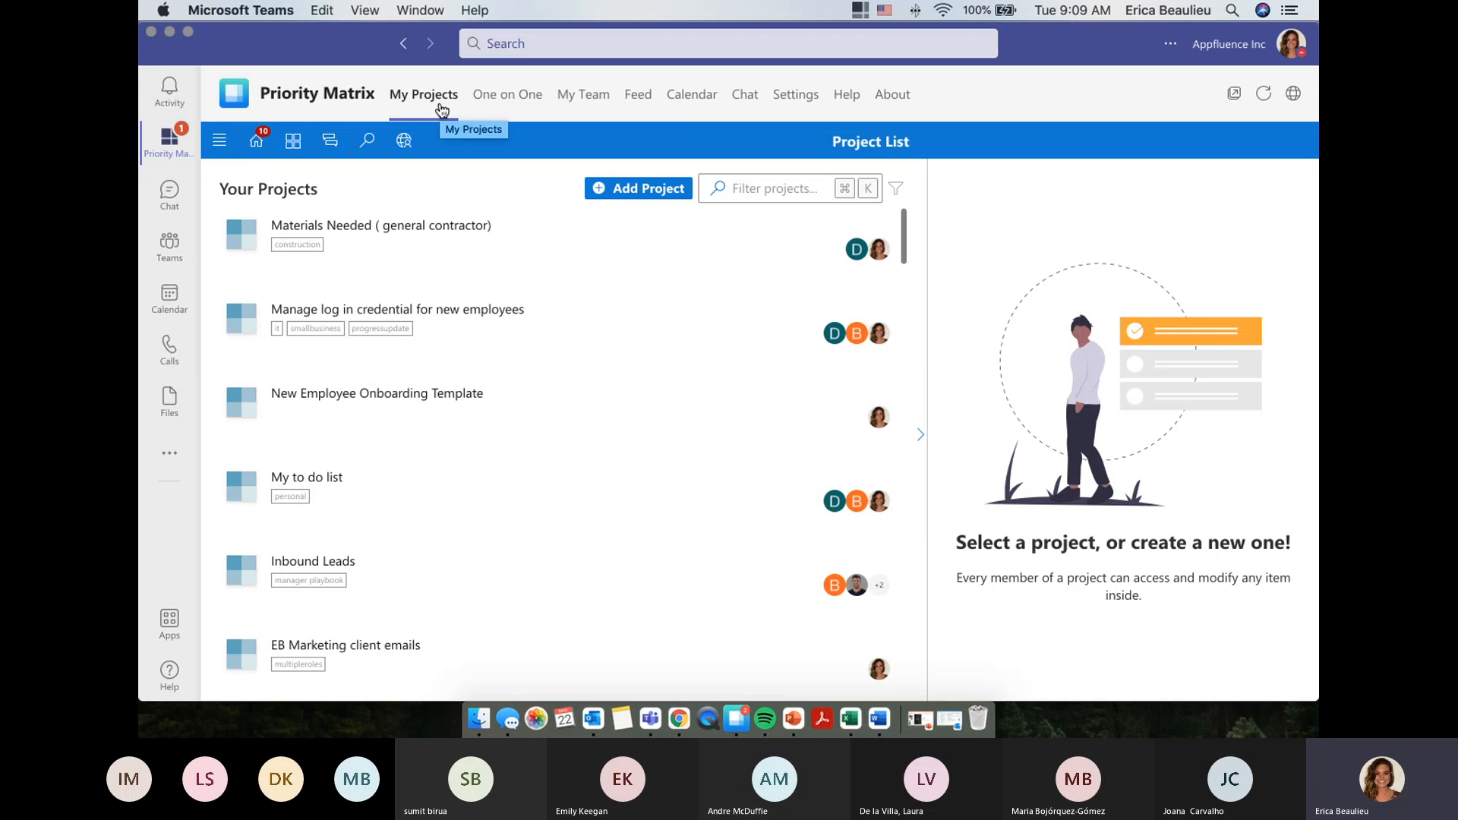
# In the Materials Needed ( general contractor) project, assign the item "Need Biscuit shade paint for bathroom" to Demo User
pyautogui.click(427, 231)
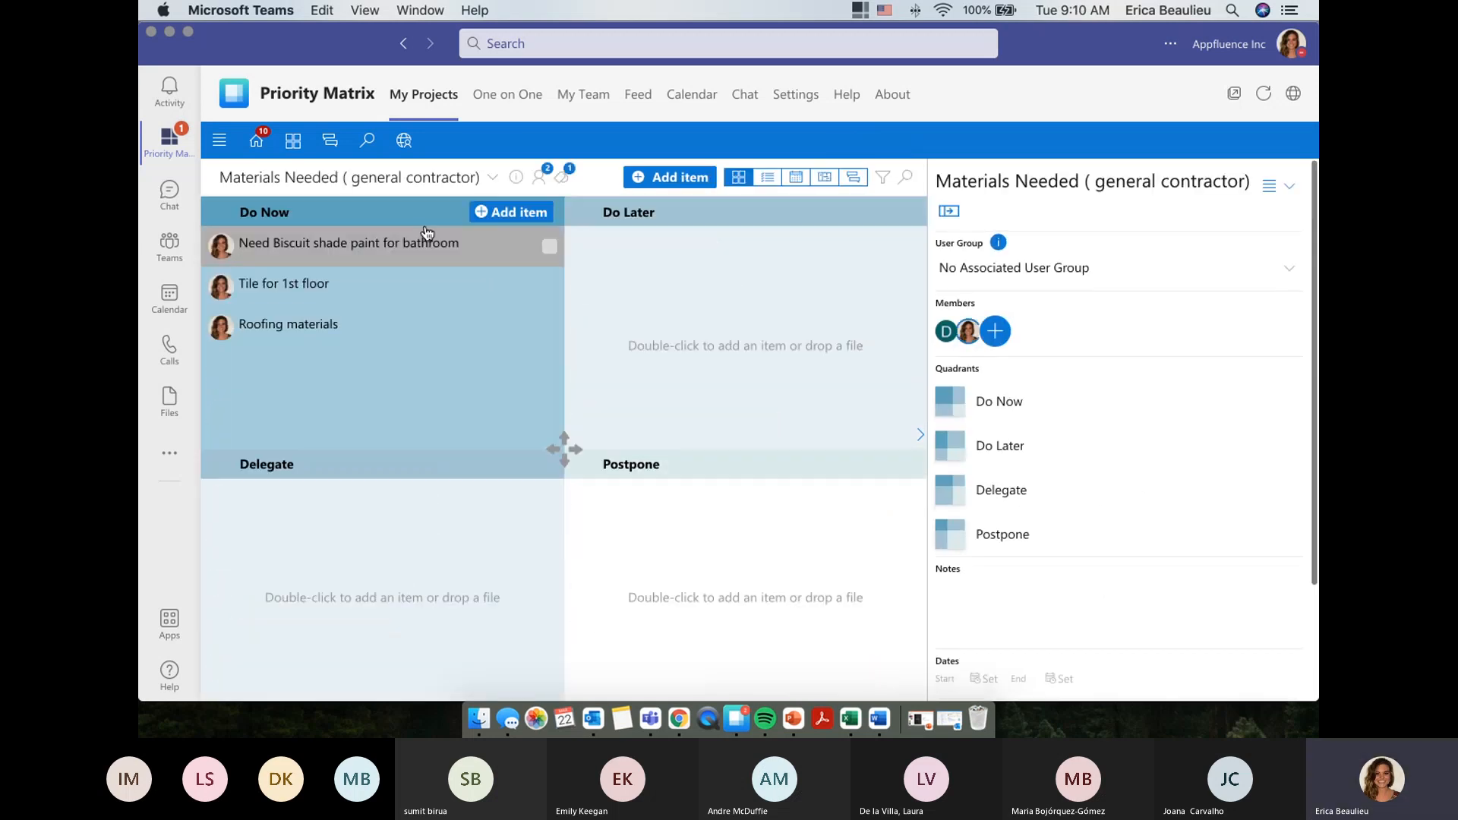
pyautogui.click(427, 232)
pyautogui.click(983, 323)
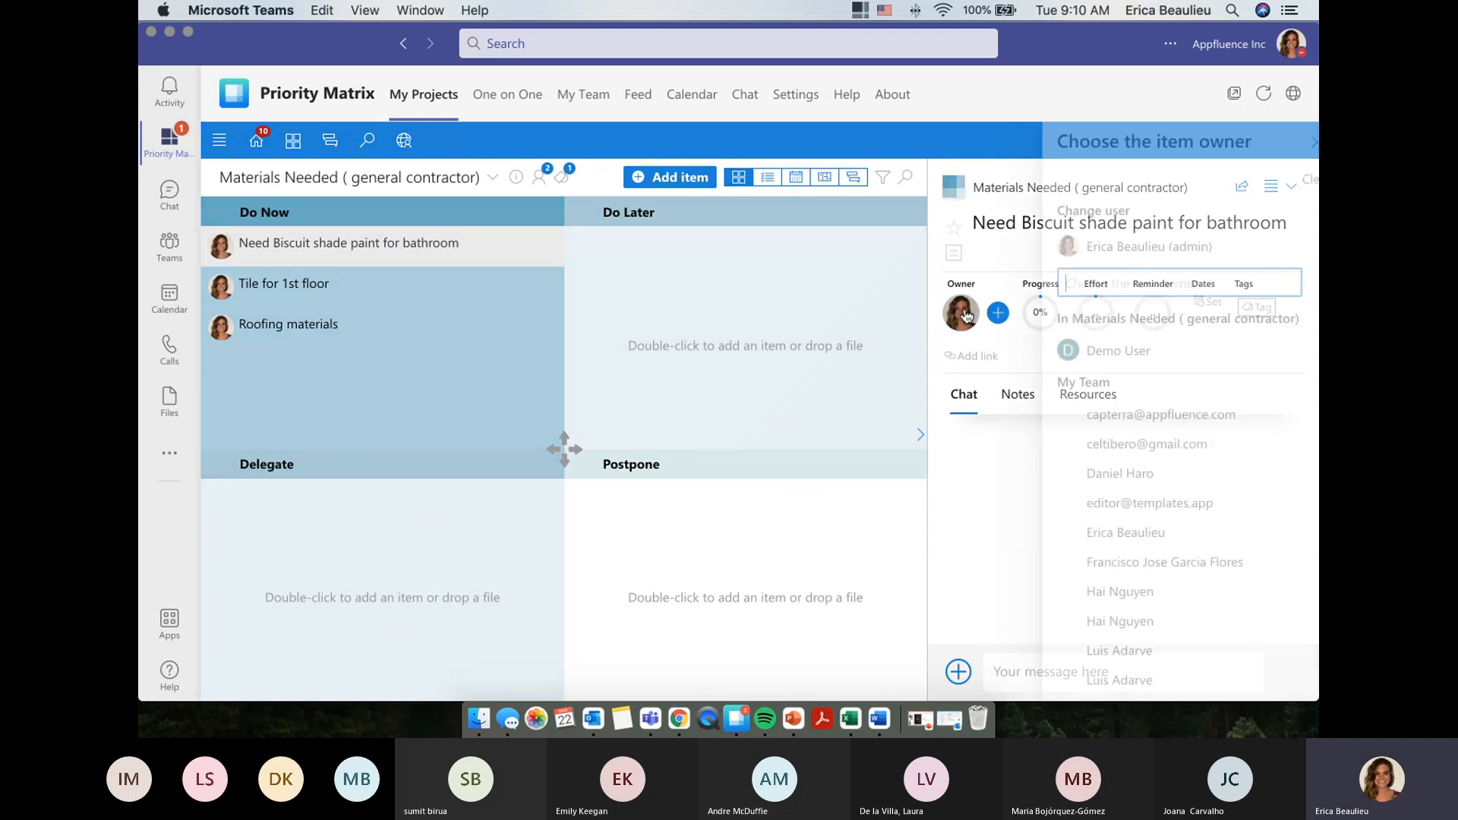
pyautogui.click(1052, 351)
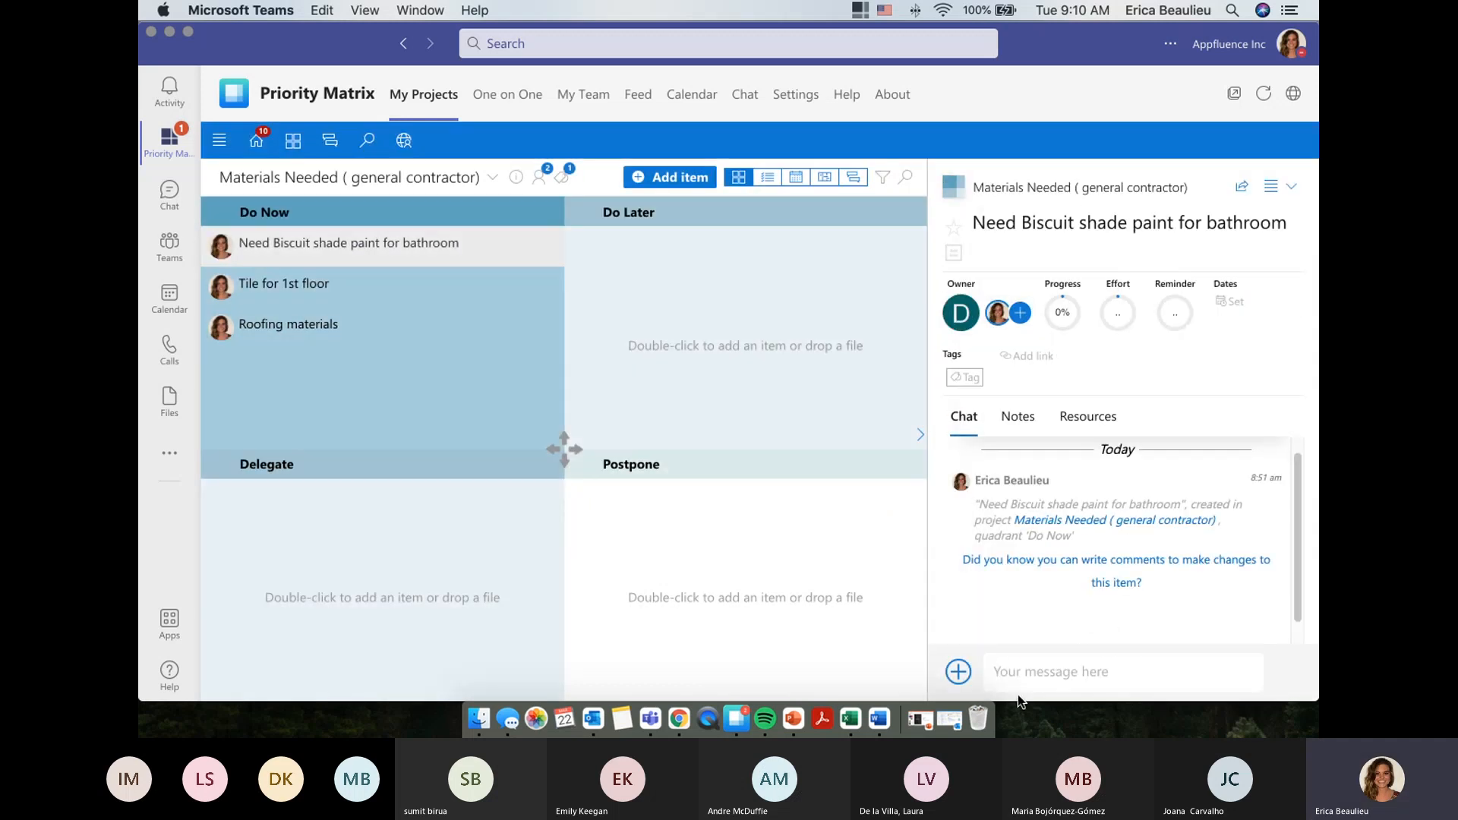
# Post the comment "hey" on the bathroom paint item and set its progress to 45%
pyautogui.click(1026, 678)
pyautogui.write('hey')
pyautogui.press('Return')
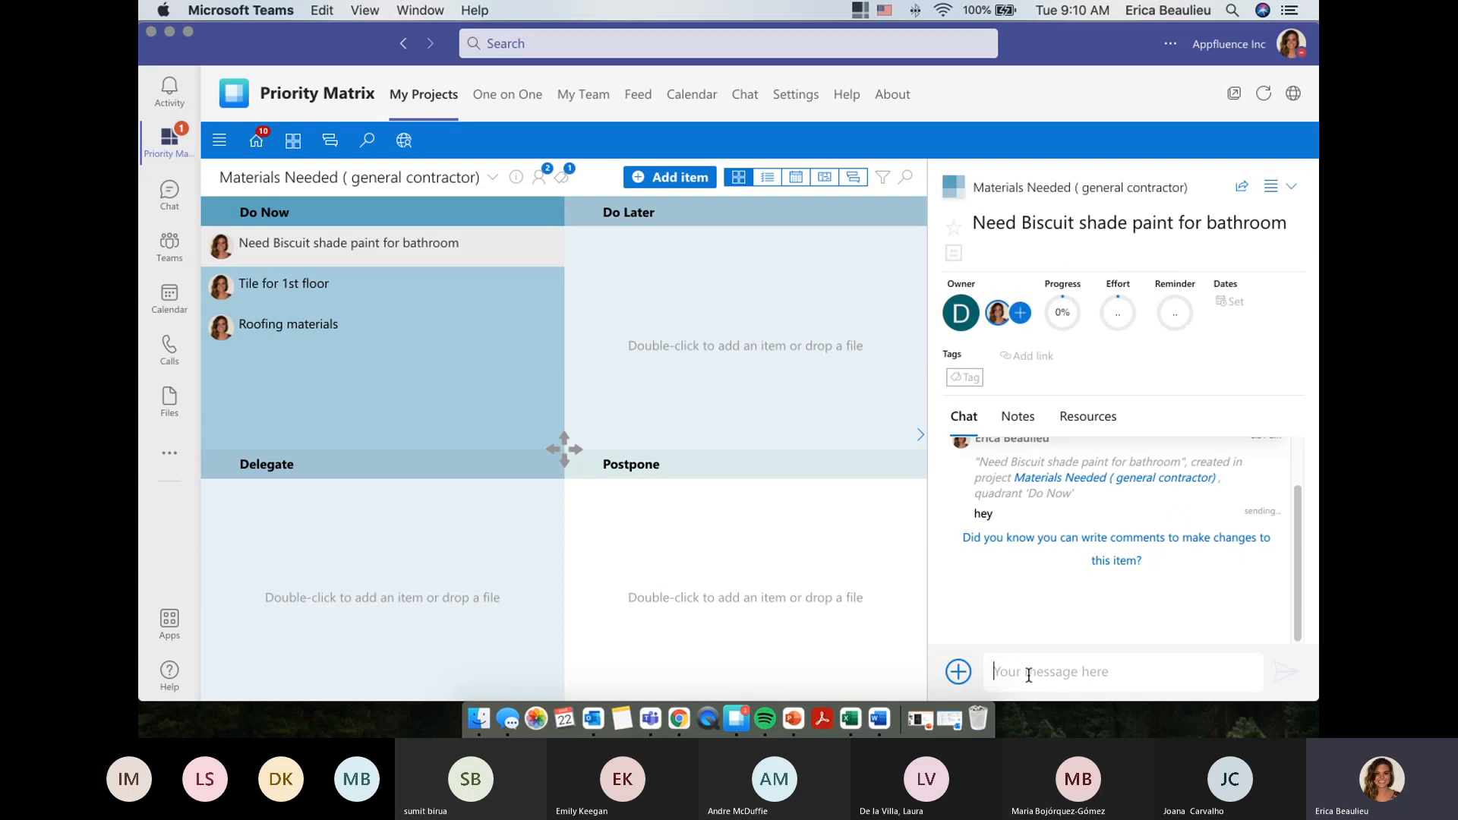
pyautogui.click(1063, 312)
pyautogui.moveTo(900, 377); pyautogui.dragTo(960, 374)
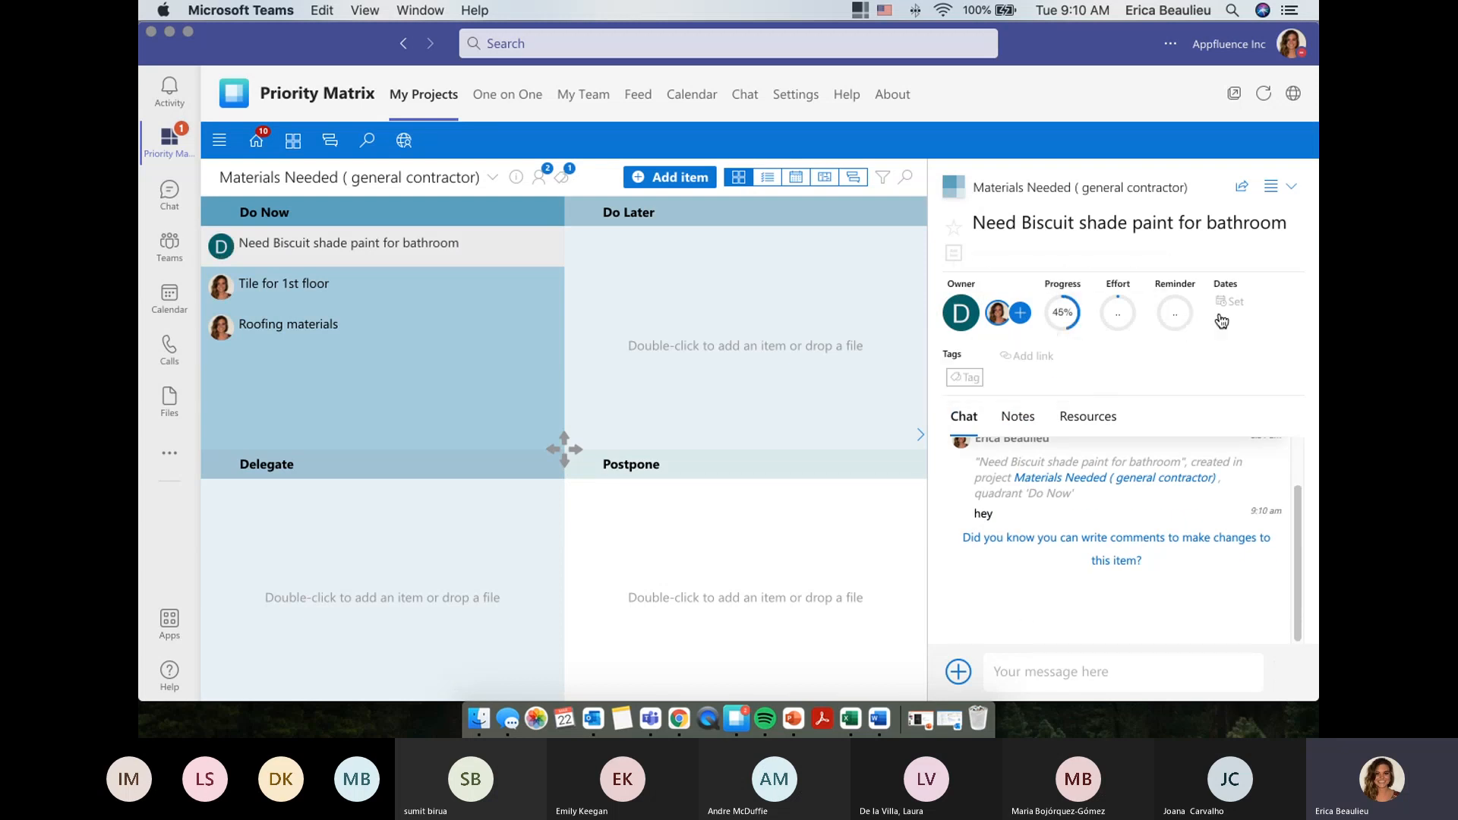
# Set the bathroom paint item's due date to March 29, 2022 and return to the project list
pyautogui.click(1230, 308)
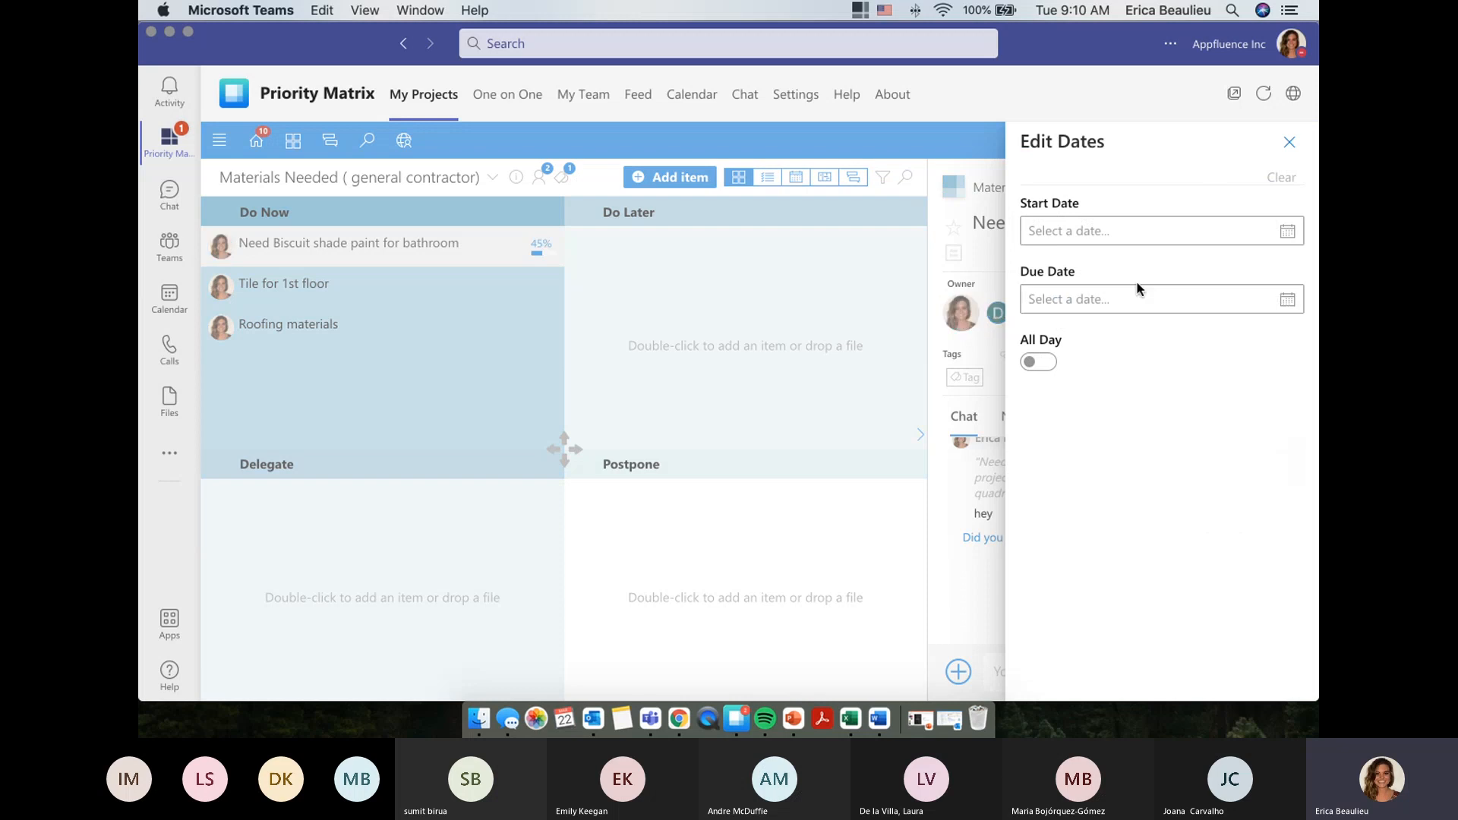
pyautogui.click(1115, 302)
pyautogui.click(1106, 499)
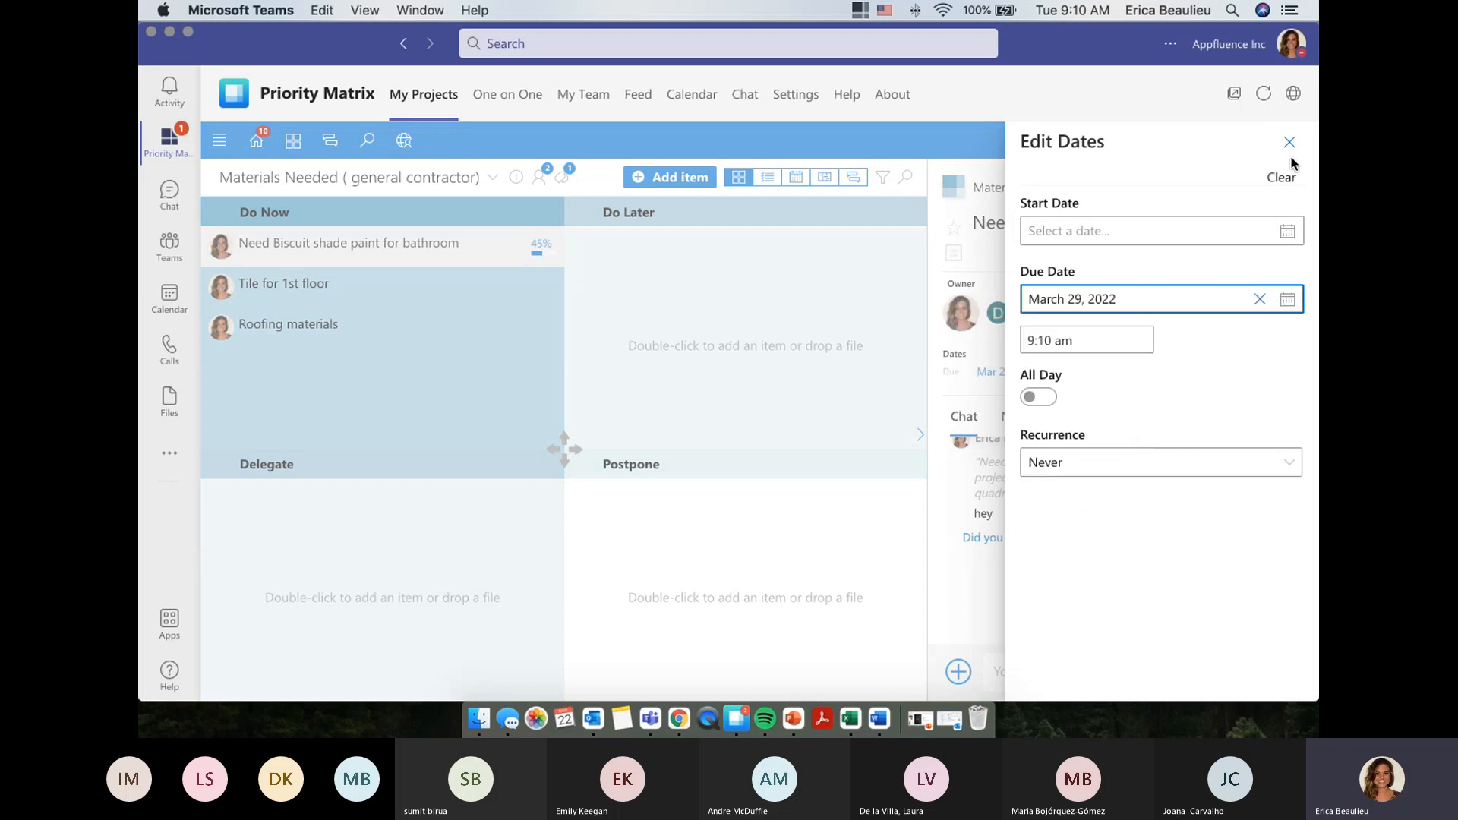
pyautogui.click(1289, 143)
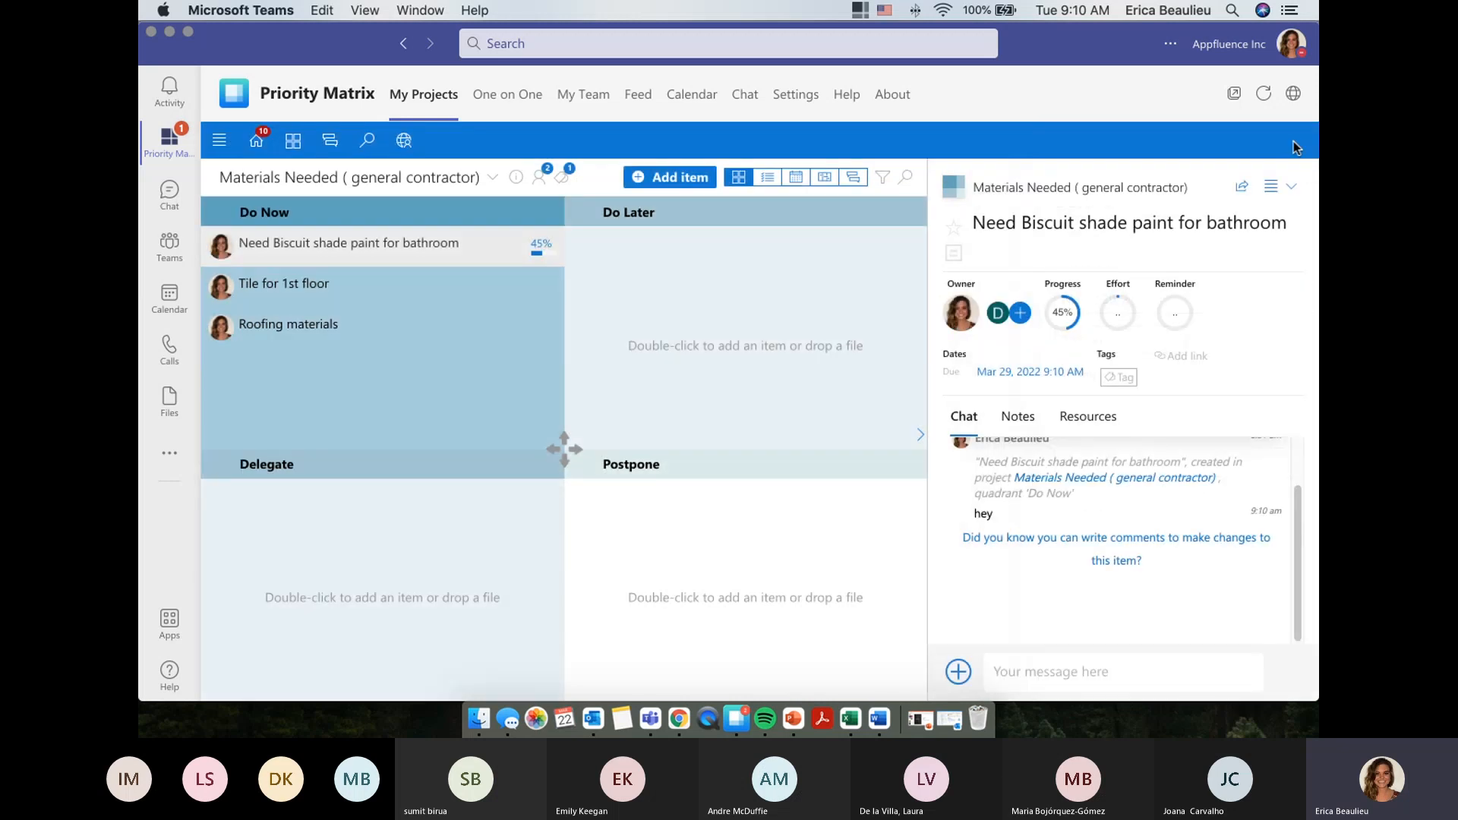
pyautogui.click(296, 144)
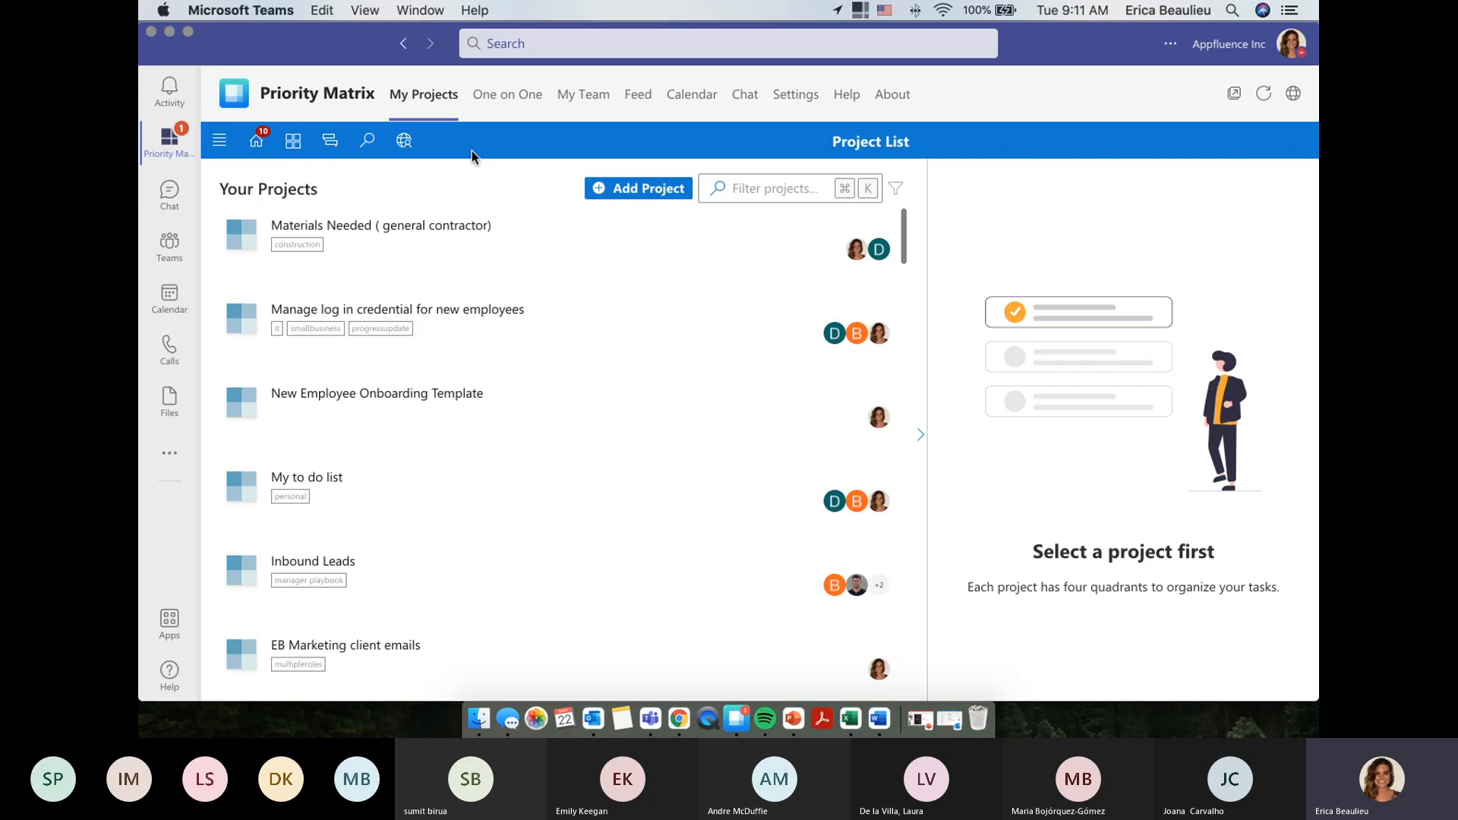
# Open the Teams chat with Demo User and look through the earlier messages and shared item cards
pyautogui.click(169, 192)
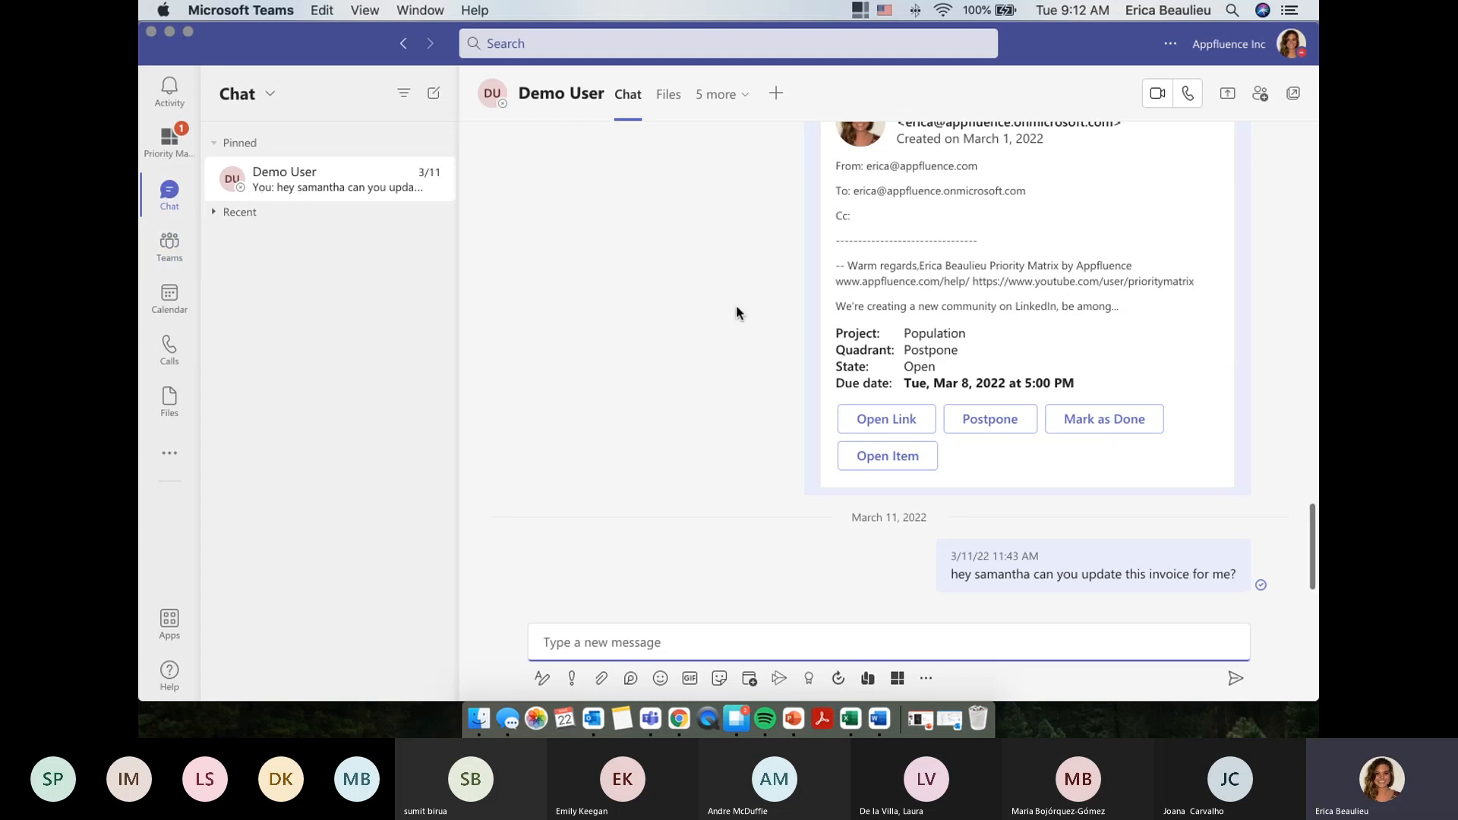
pyautogui.moveTo(1002, 545)
pyautogui.scroll(6, 1045, 571)
pyautogui.scroll(10, 1045, 571)
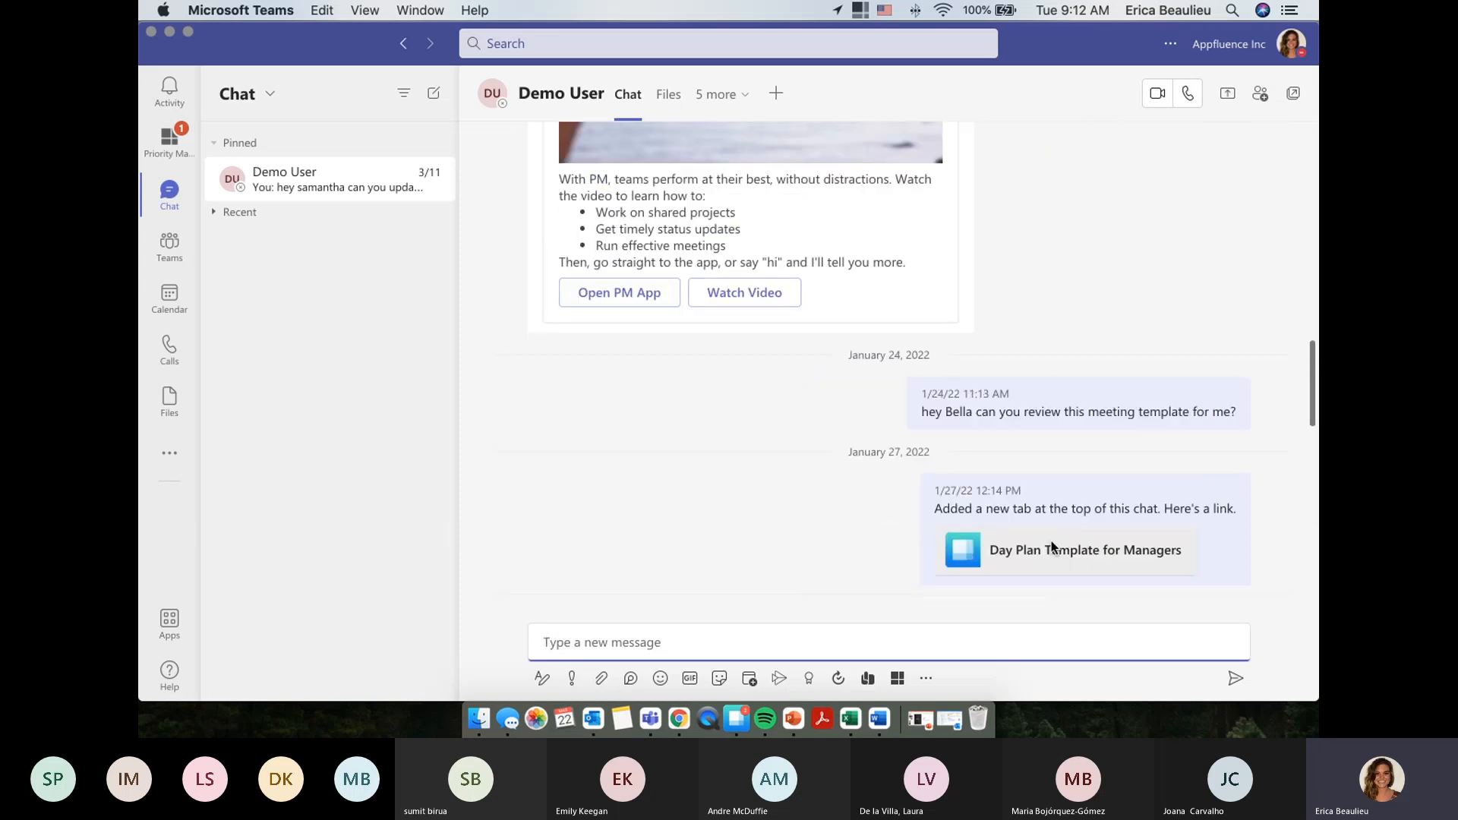
pyautogui.scroll(-15, 1092, 392)
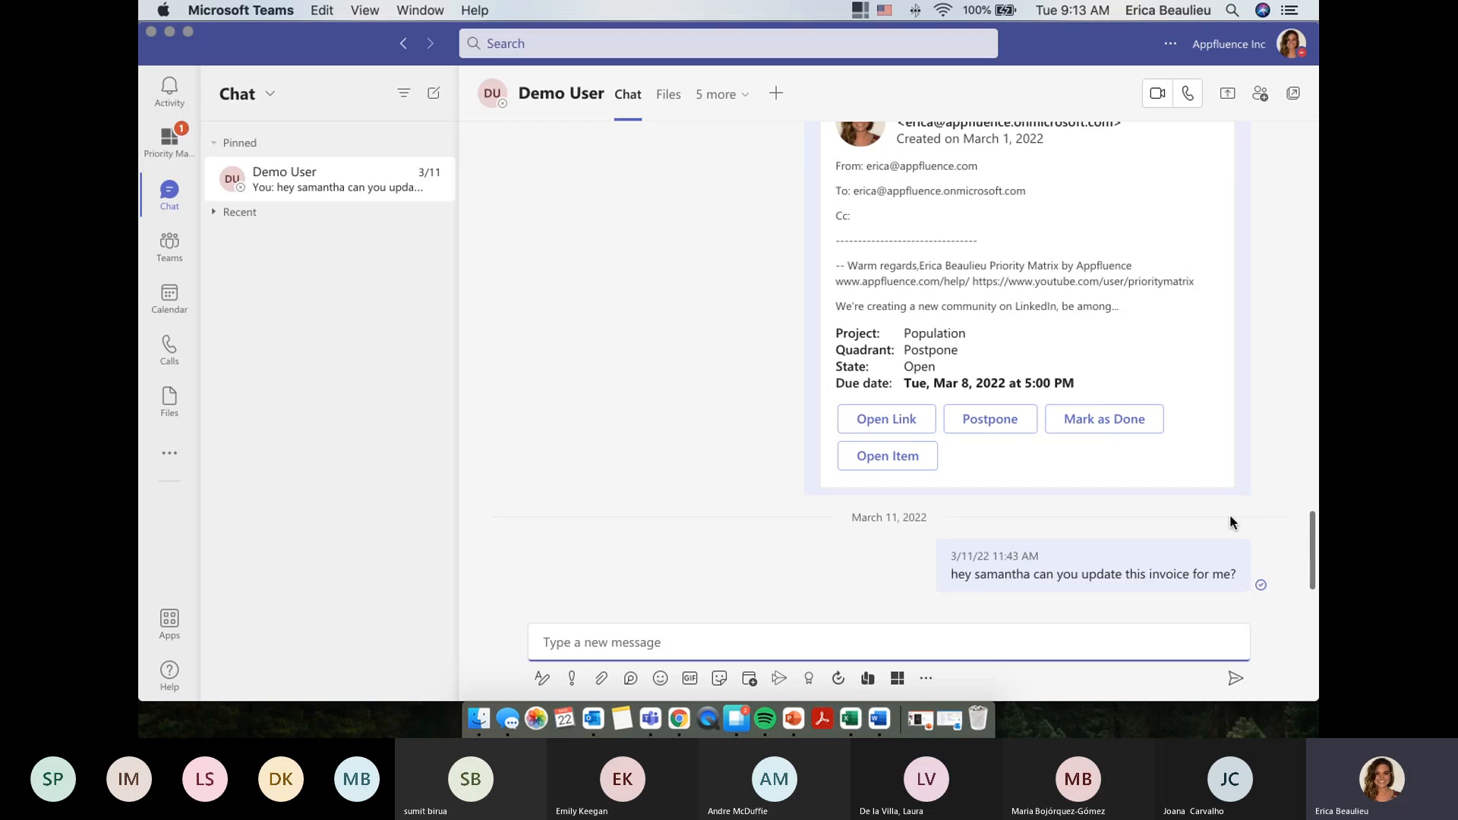
# Start a Priority Matrix item from the invoice update message and assign it to the project "Manage log in credential for new employees"
pyautogui.moveTo(1222, 546)
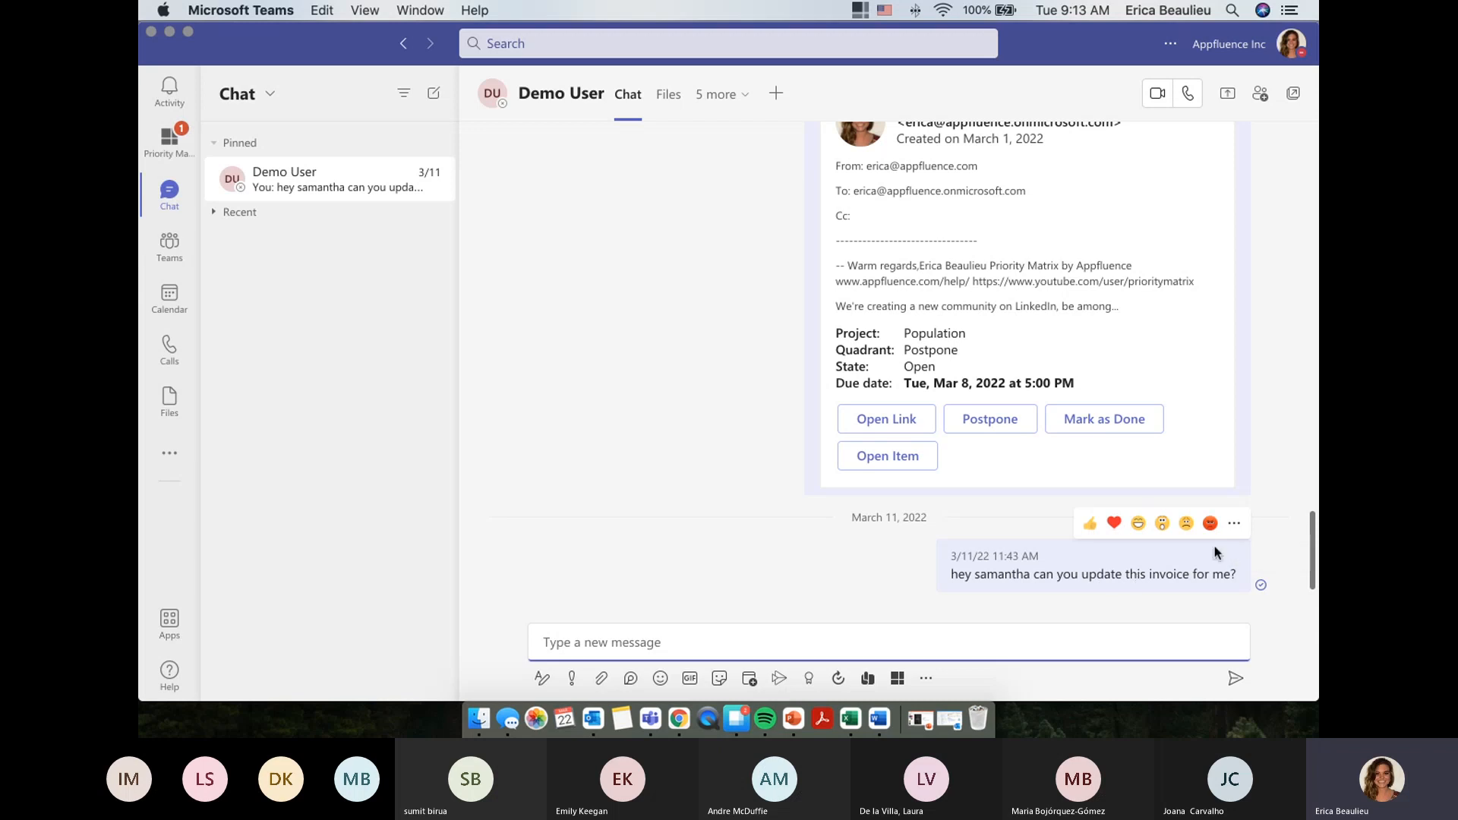
pyautogui.click(1235, 524)
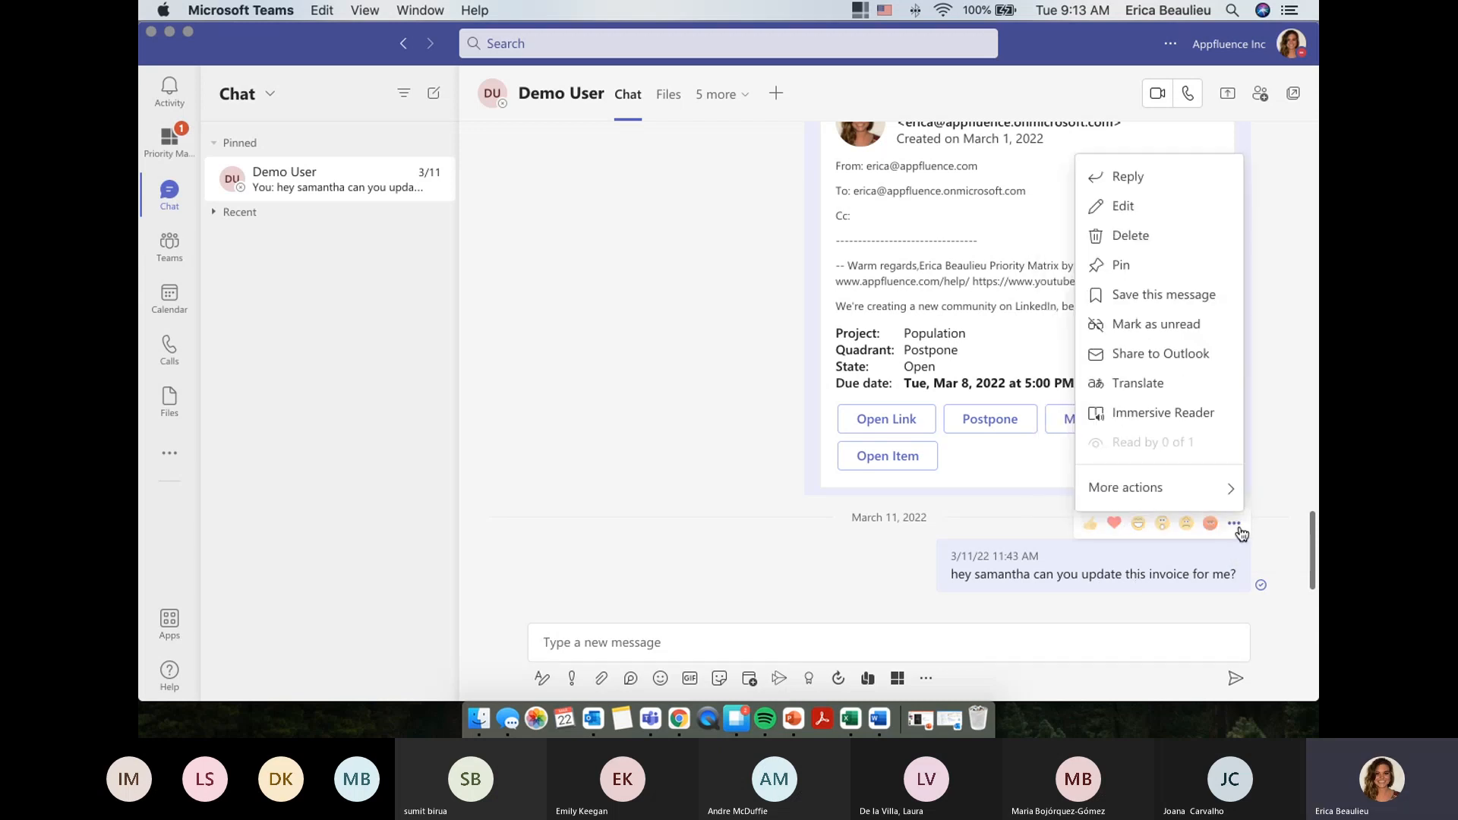
pyautogui.moveTo(1222, 490)
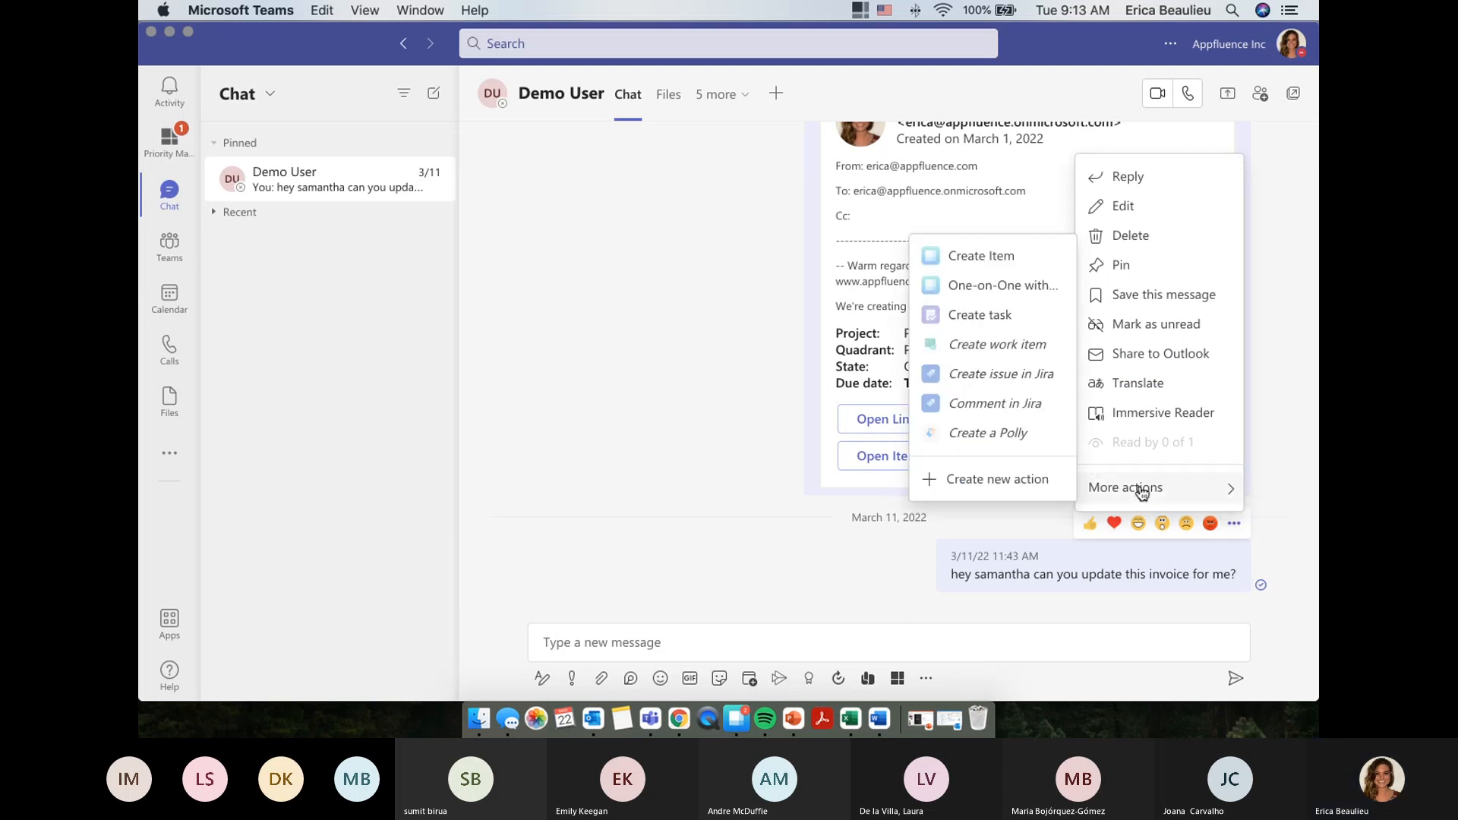
pyautogui.click(1012, 257)
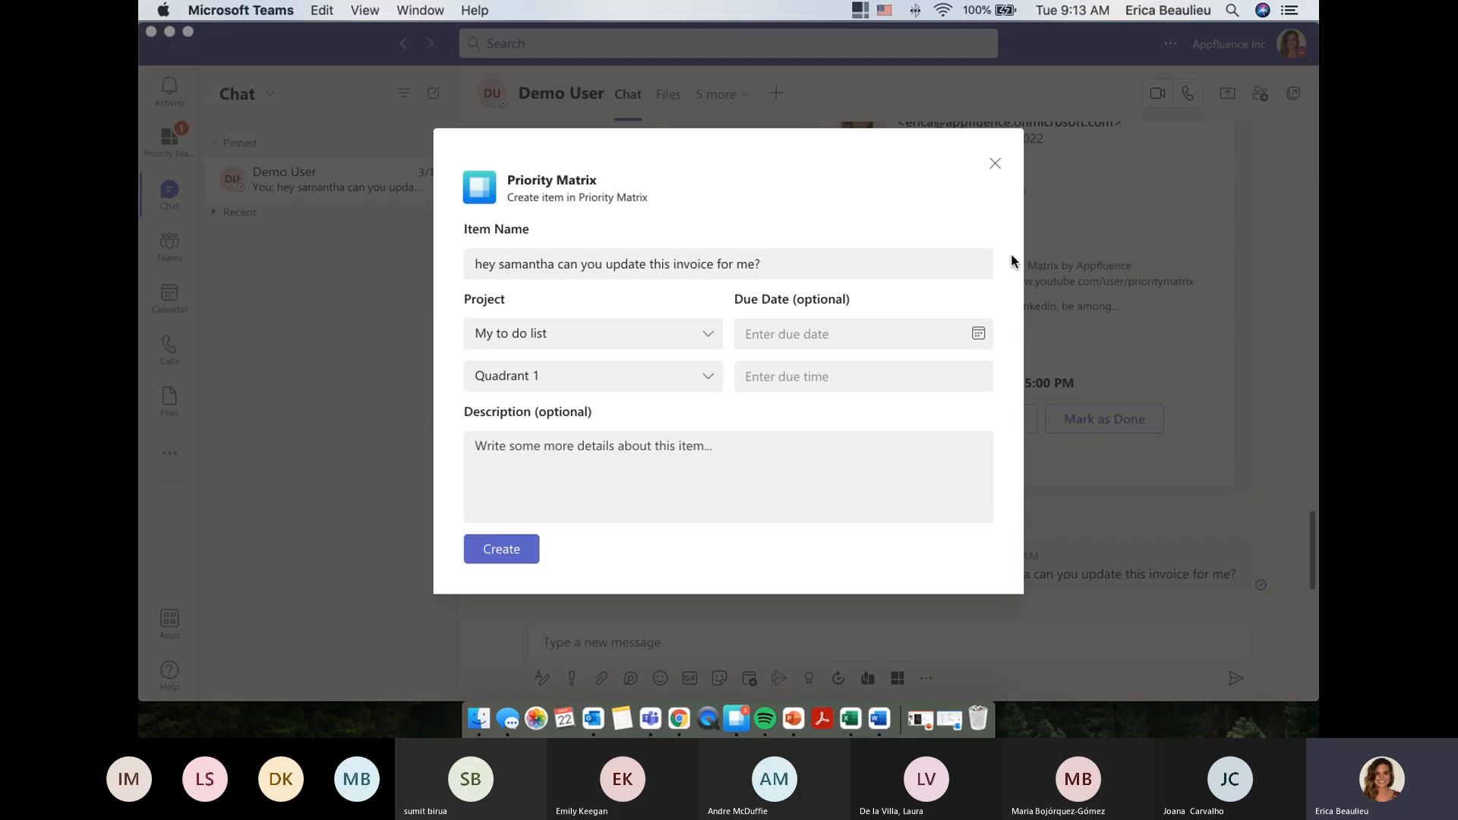
pyautogui.click(710, 338)
pyautogui.scroll(3, 678, 420)
pyautogui.scroll(2, 683, 420)
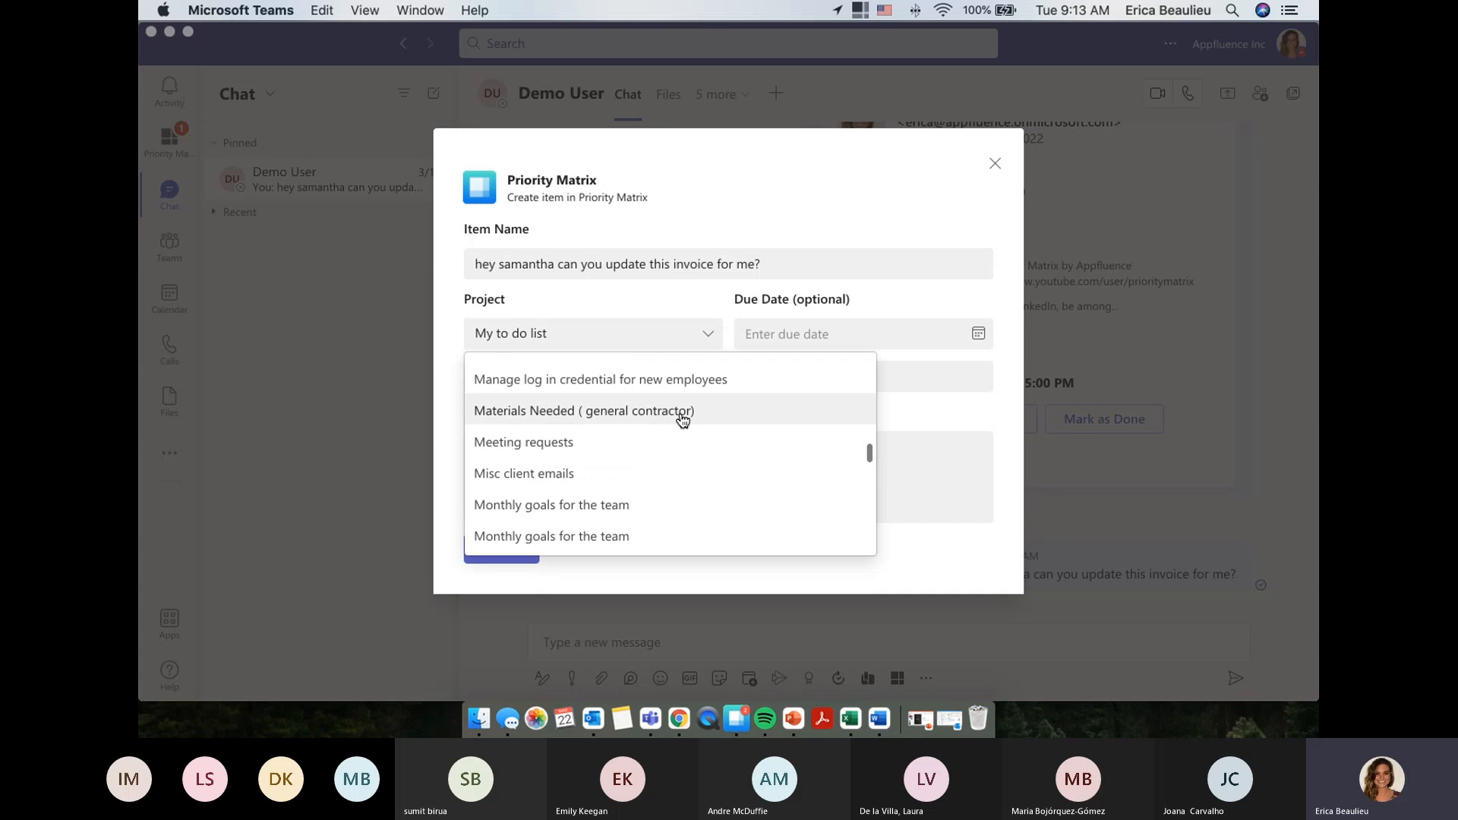
pyautogui.scroll(1, 684, 418)
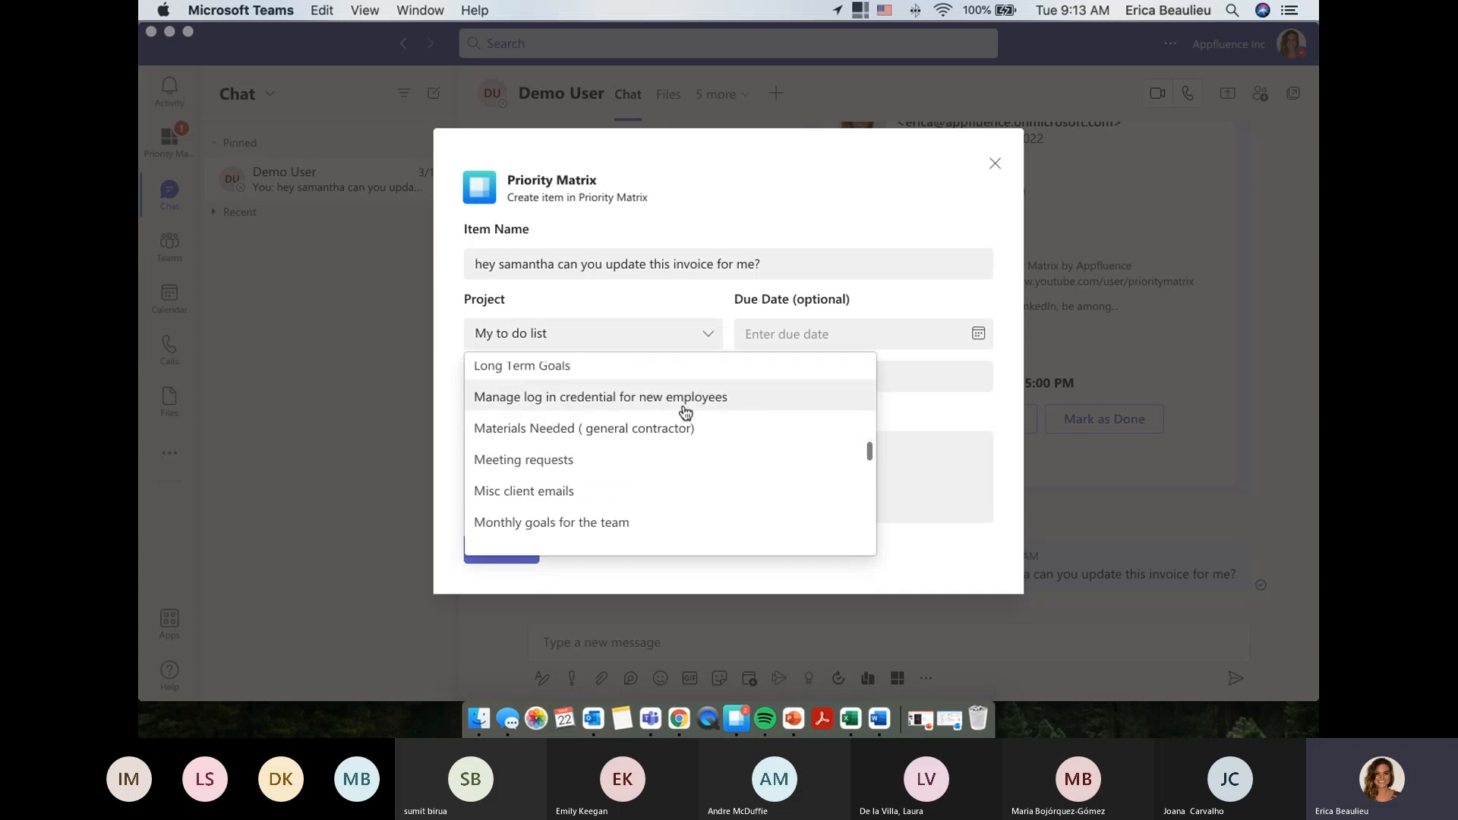
pyautogui.click(682, 404)
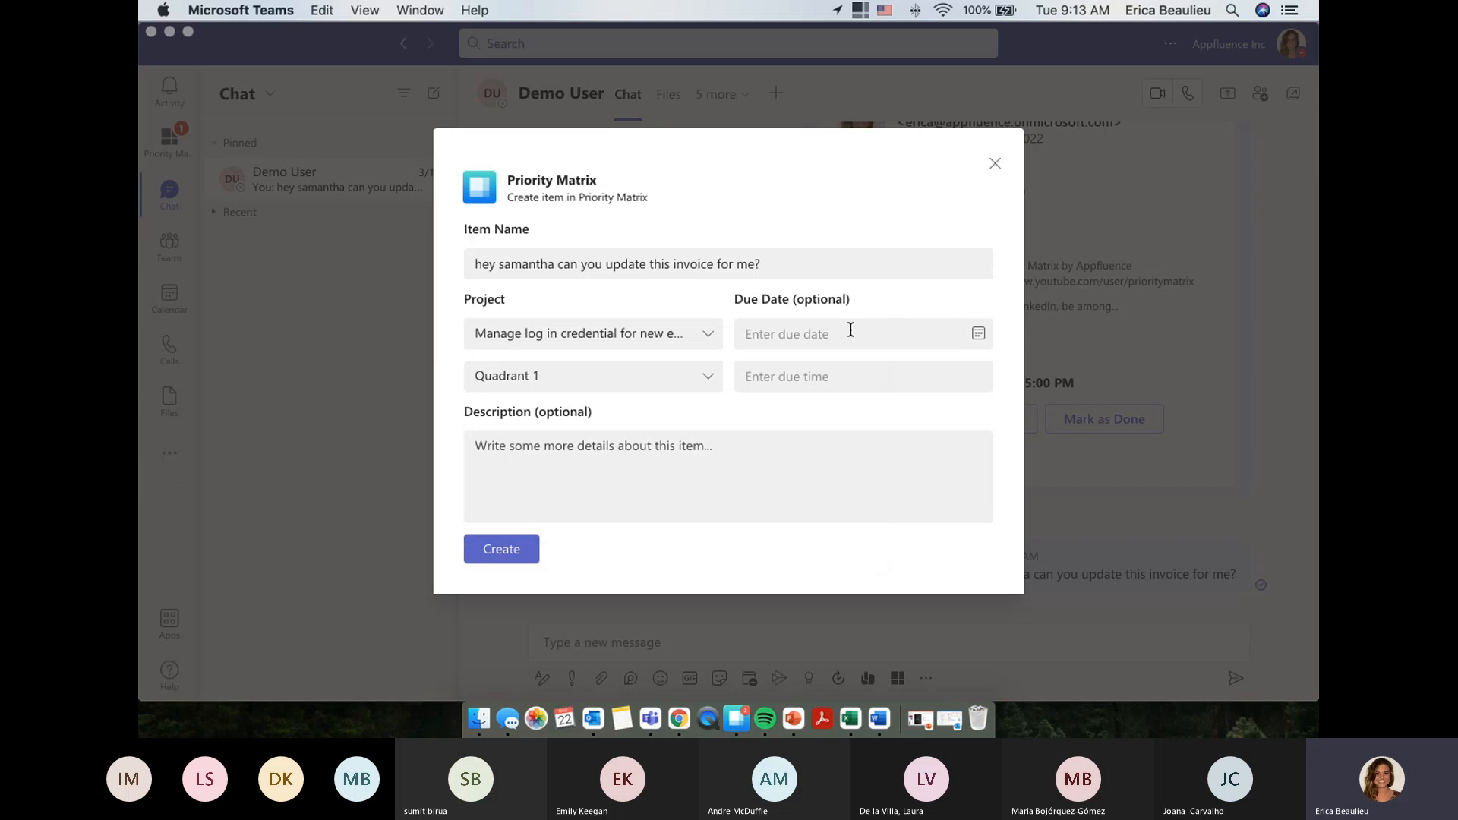
# Set the new item's due date to Mar 28, 2022, create the item and close its summary
pyautogui.click(827, 327)
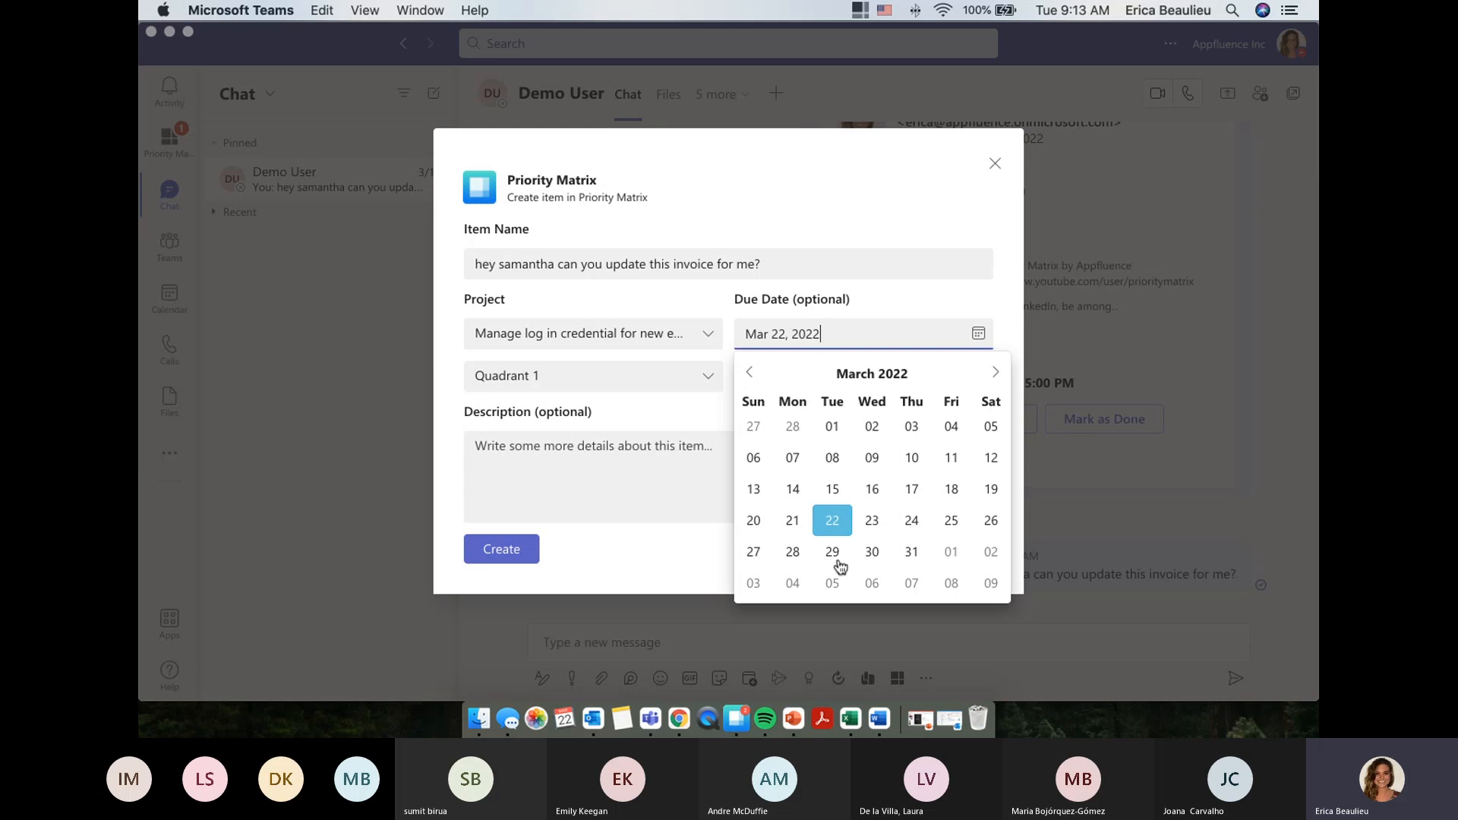
pyautogui.click(794, 552)
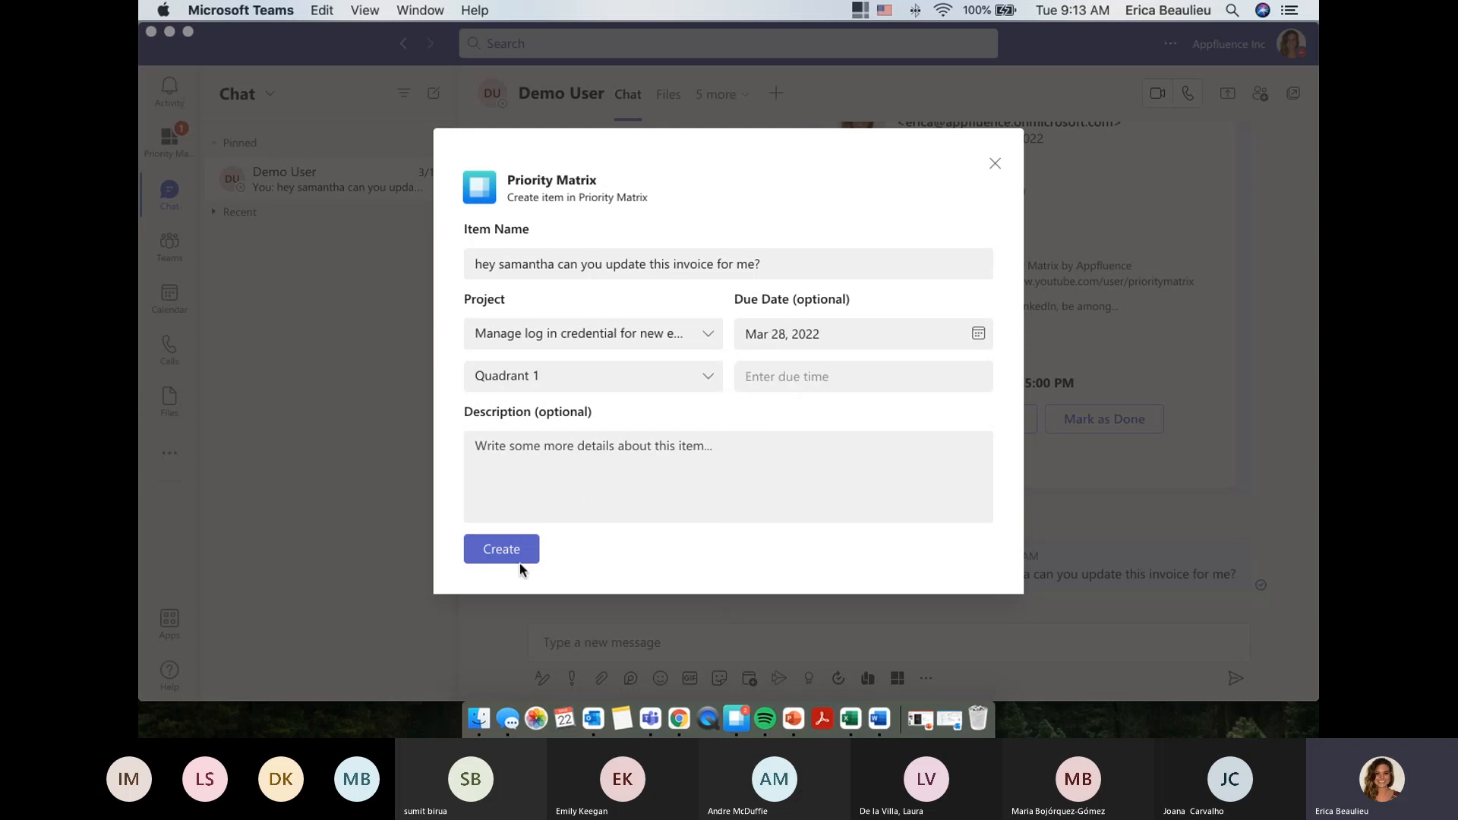
pyautogui.click(517, 541)
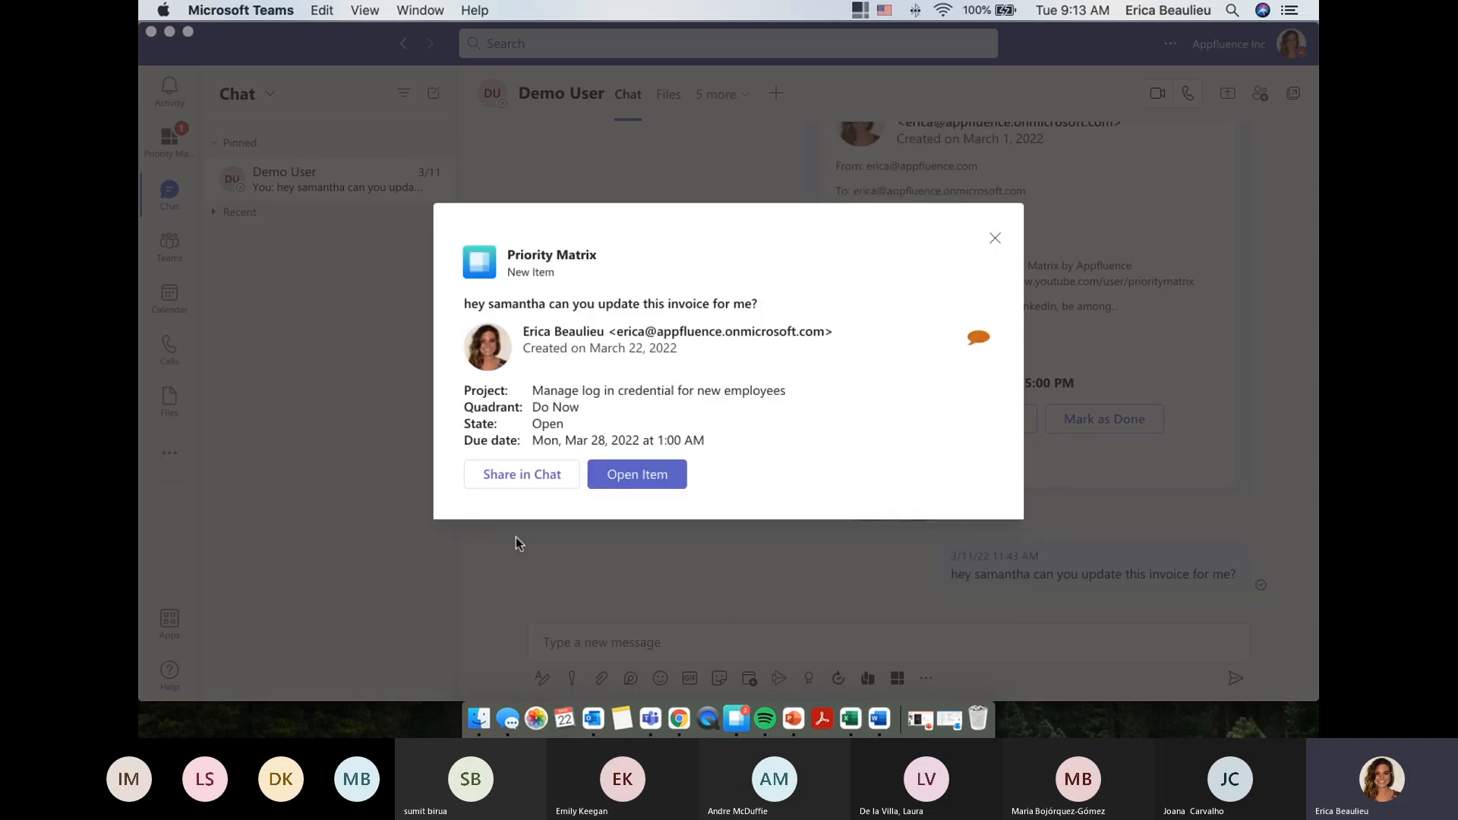
pyautogui.click(995, 238)
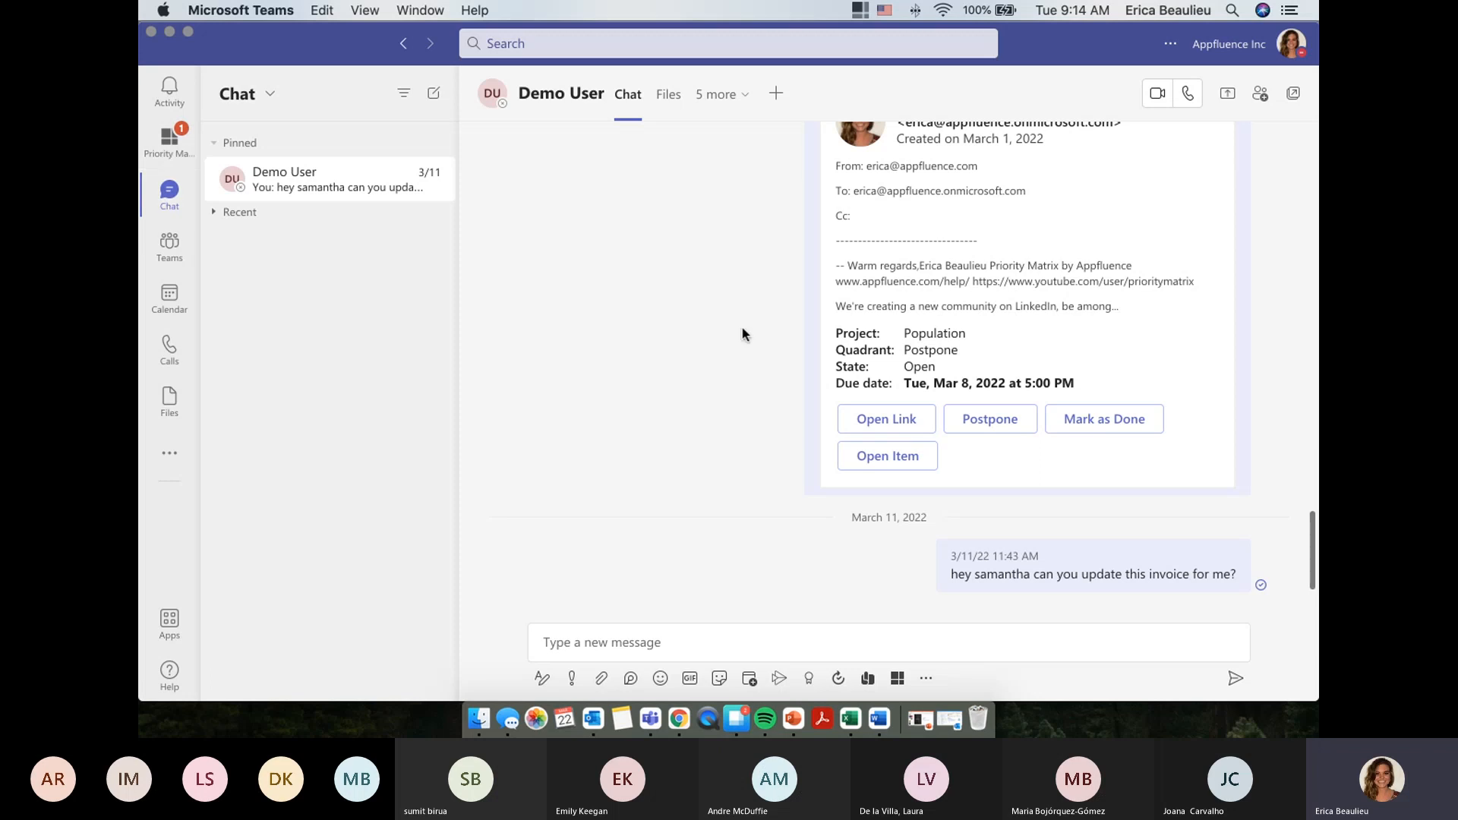
# Open the PM 1:1 page of the Demo User chat and view the apps that can be added as tabs
pyautogui.click(744, 113)
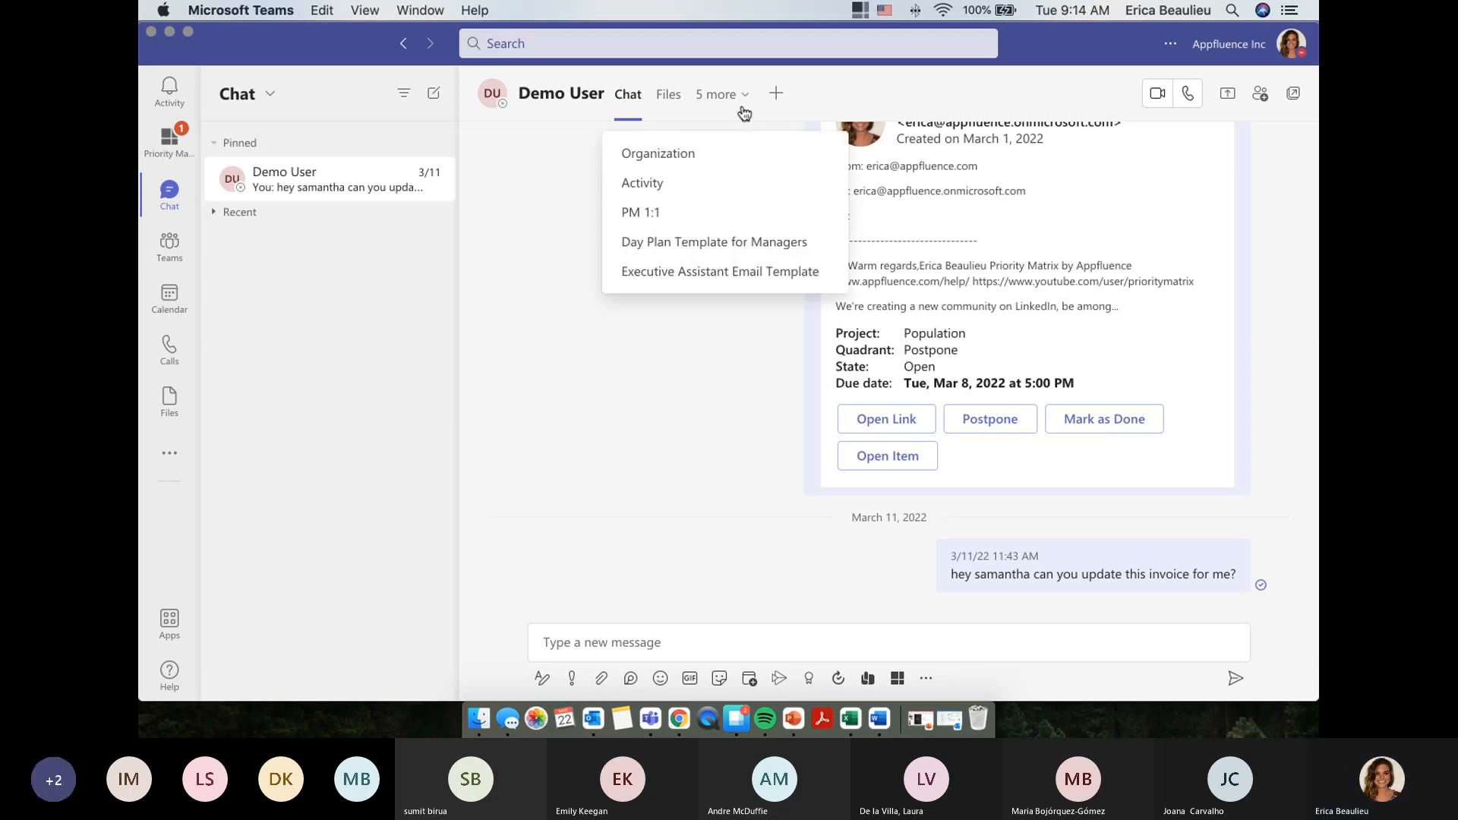
pyautogui.click(700, 218)
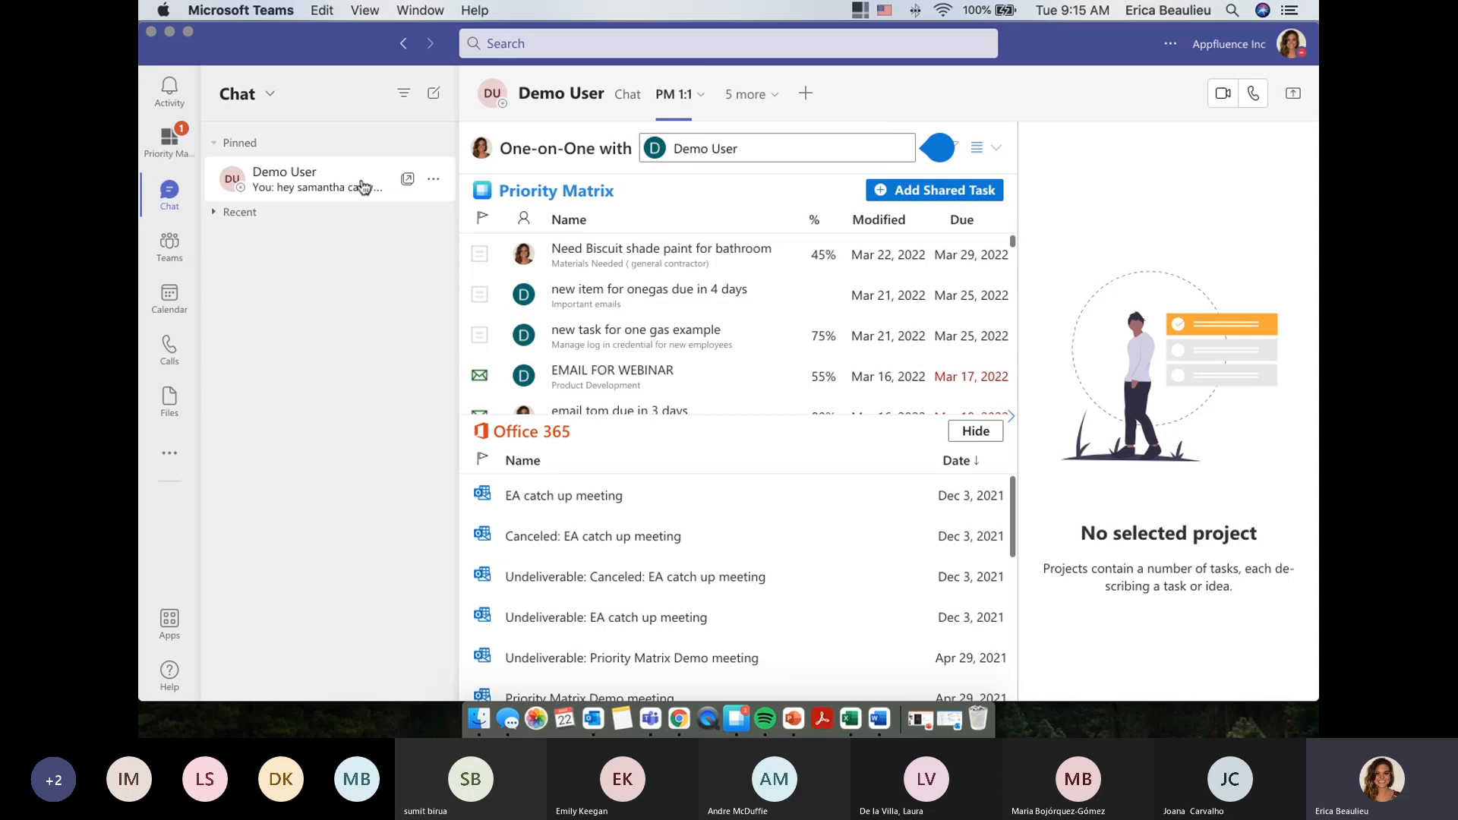
pyautogui.click(806, 100)
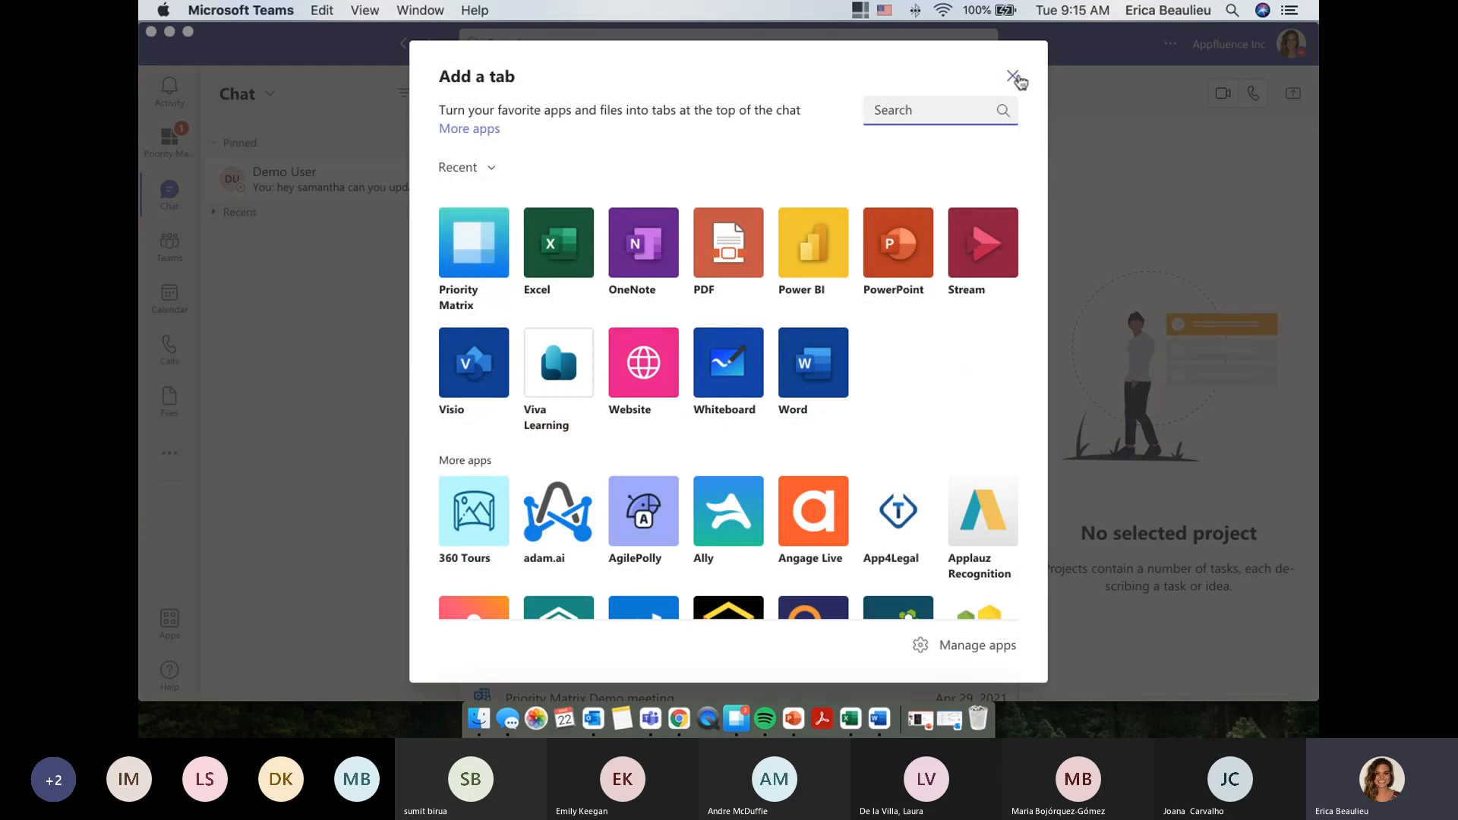
pyautogui.click(1016, 78)
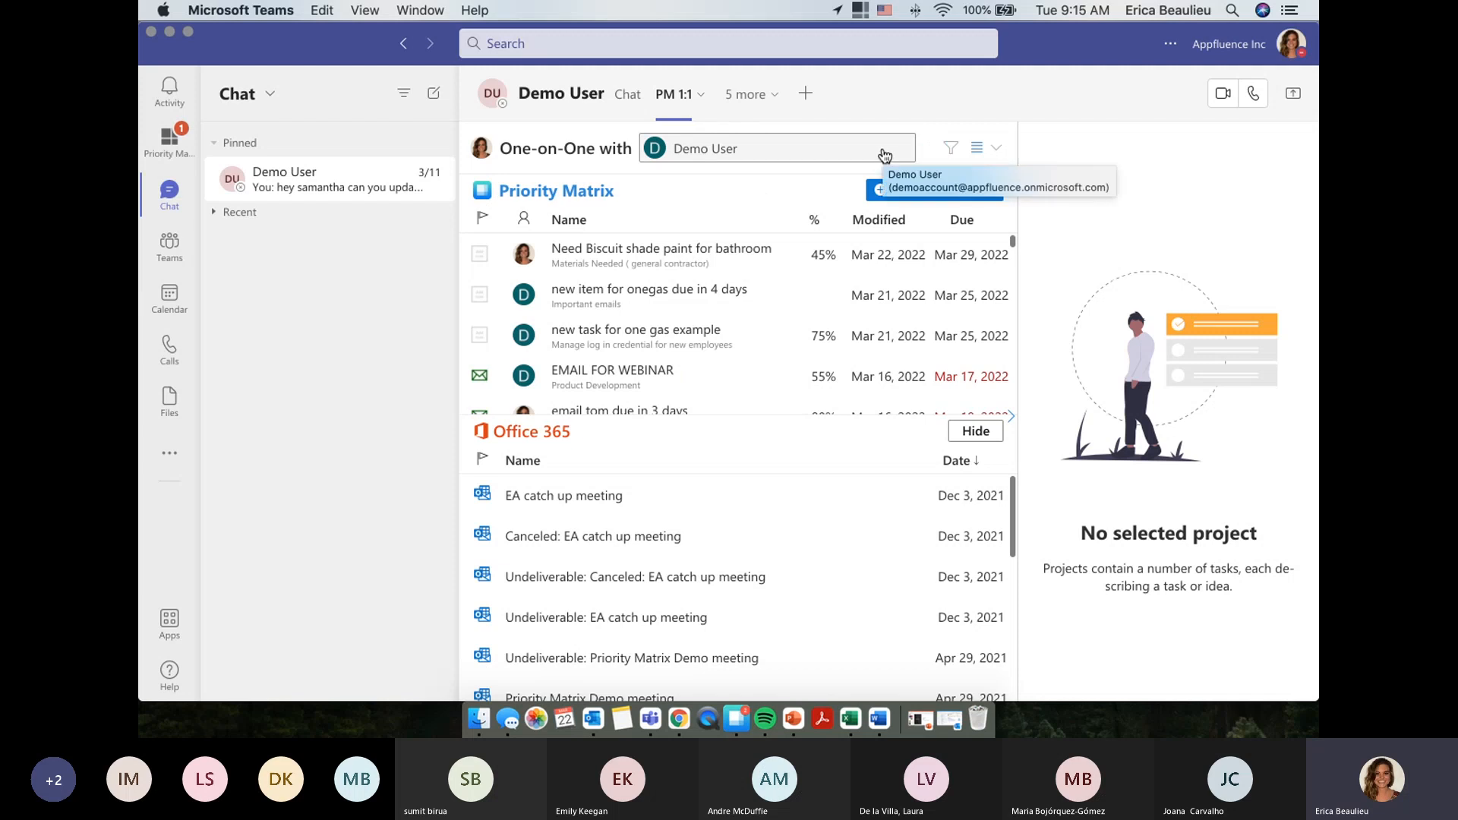
# Expand the recent chats and look through the conversation list
pyautogui.click(276, 221)
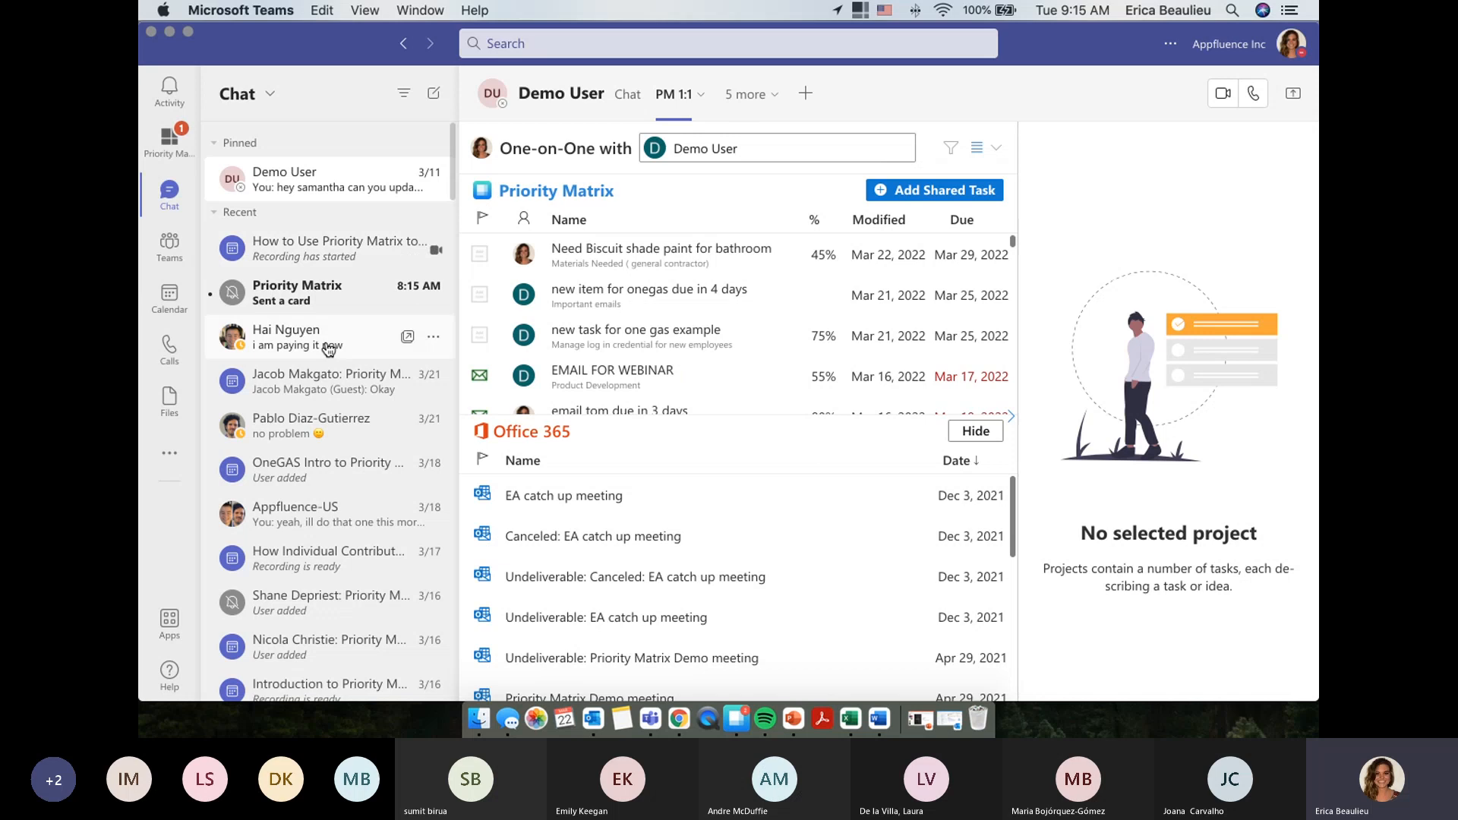
pyautogui.scroll(-3, 326, 335)
pyautogui.scroll(3, 322, 339)
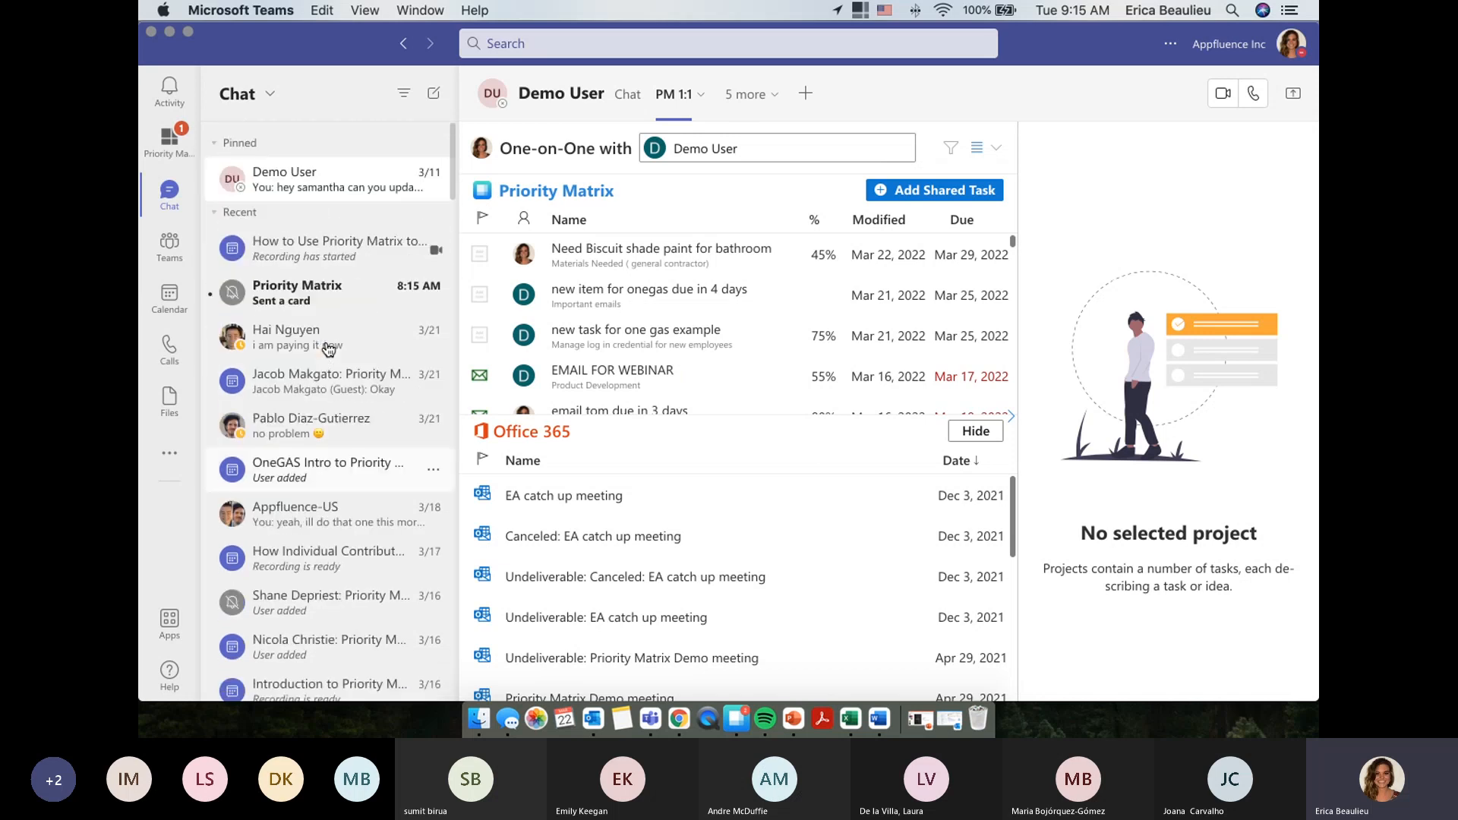
# Collapse the recent chats, sort the shared Priority Matrix items by due date, latest first, and check the selectable collaborators
pyautogui.click(235, 212)
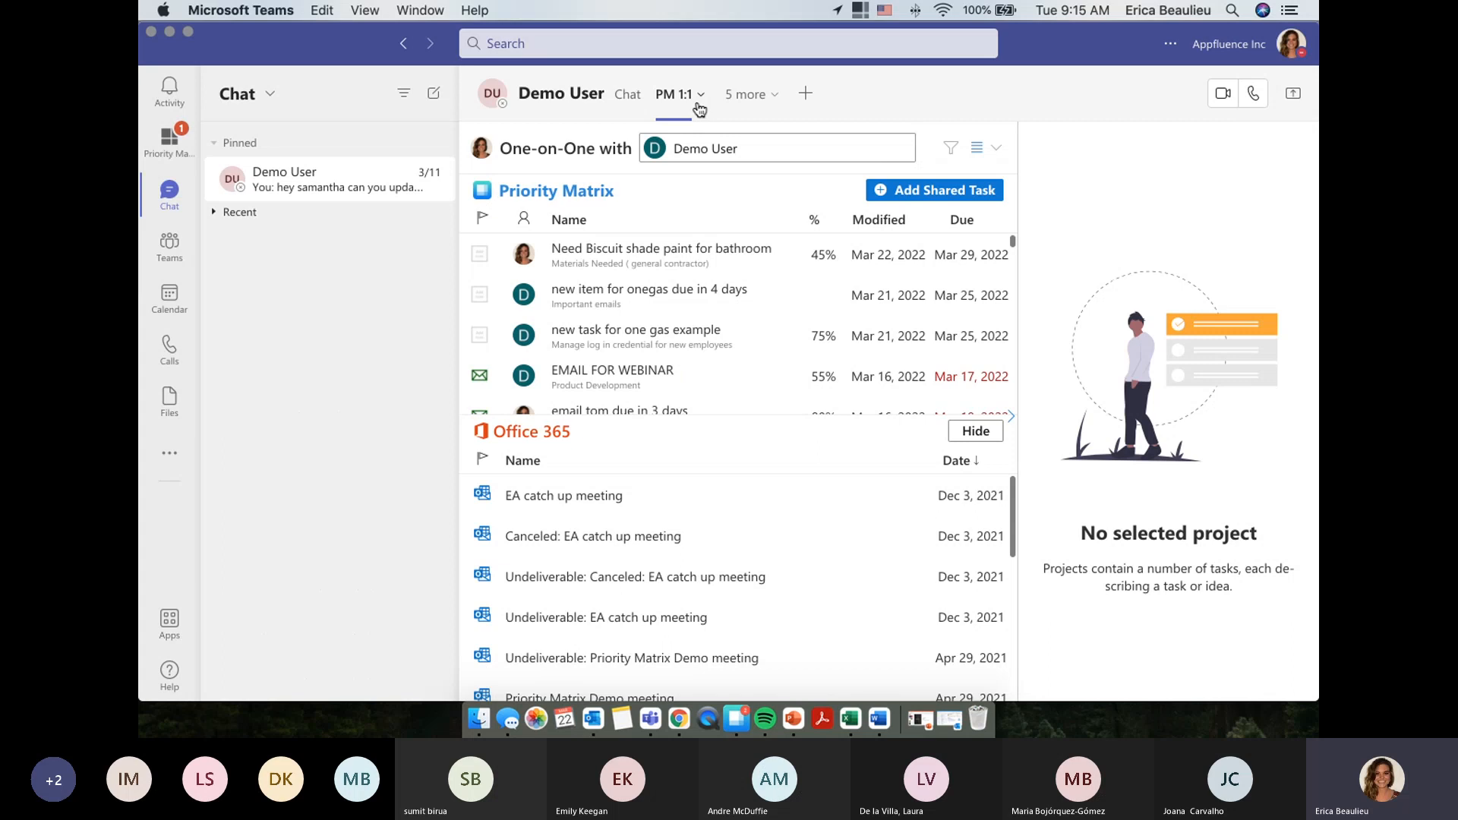
pyautogui.click(964, 220)
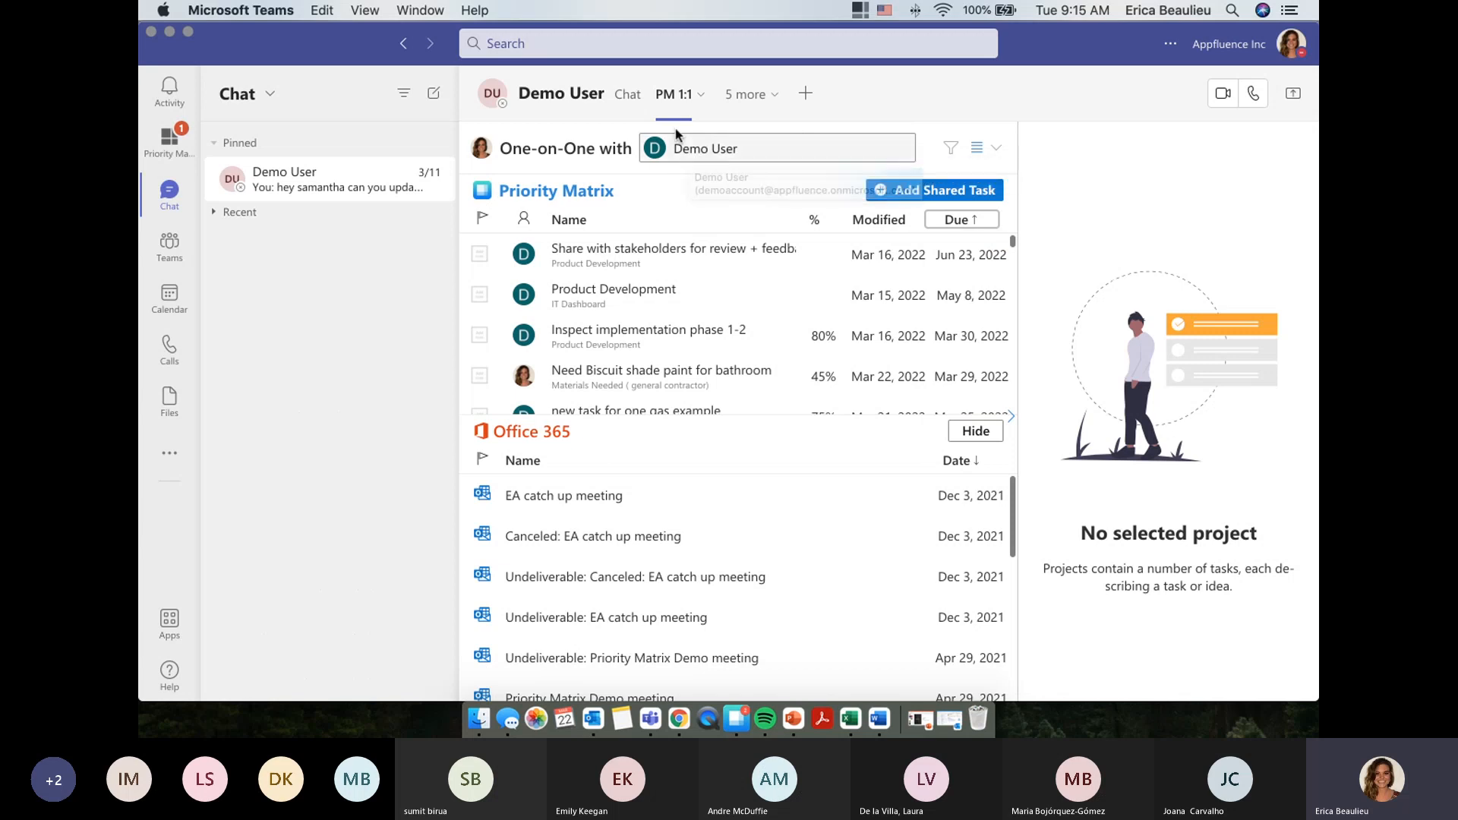
pyautogui.click(700, 162)
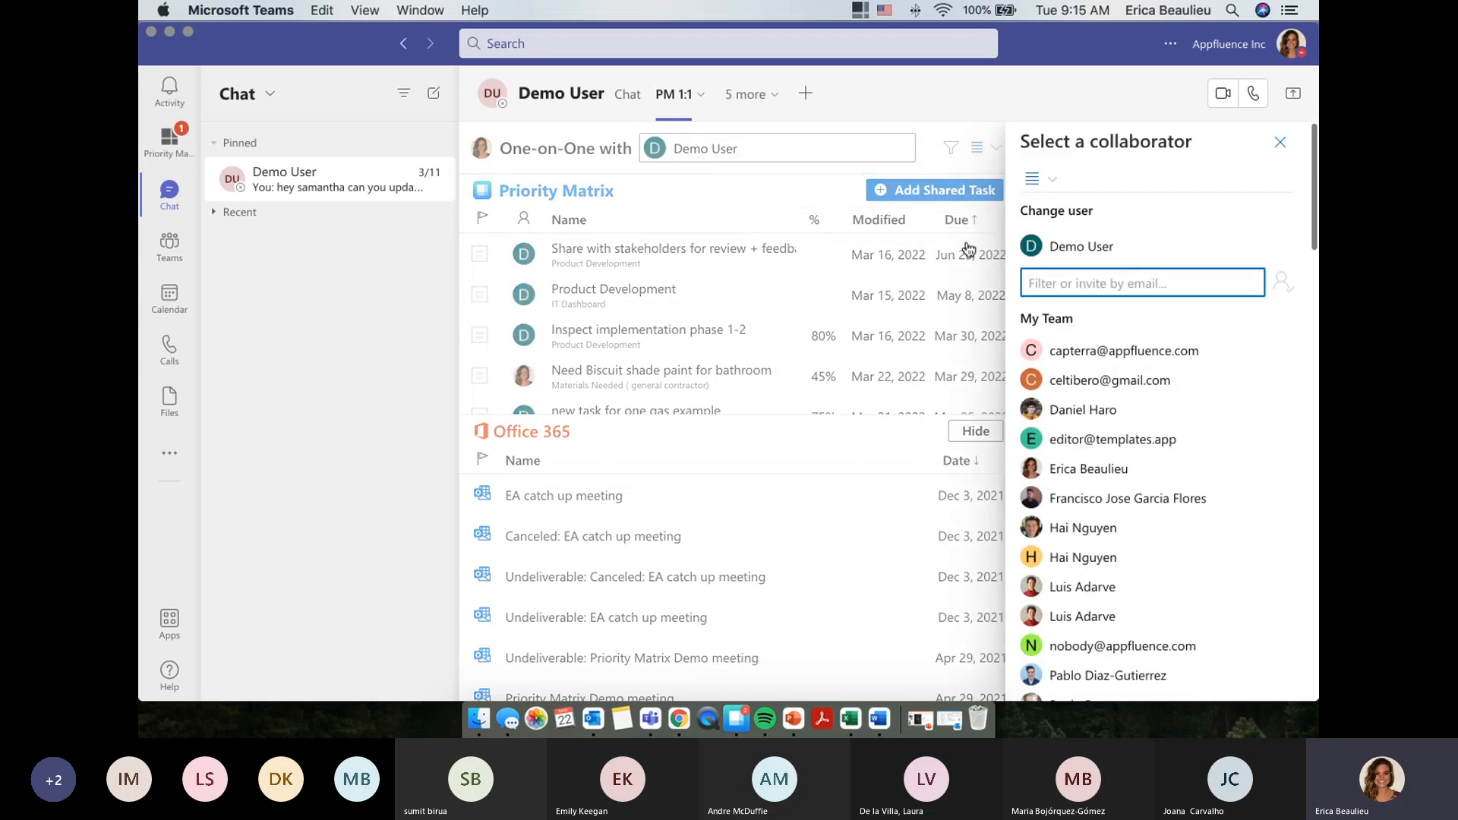
pyautogui.click(1281, 144)
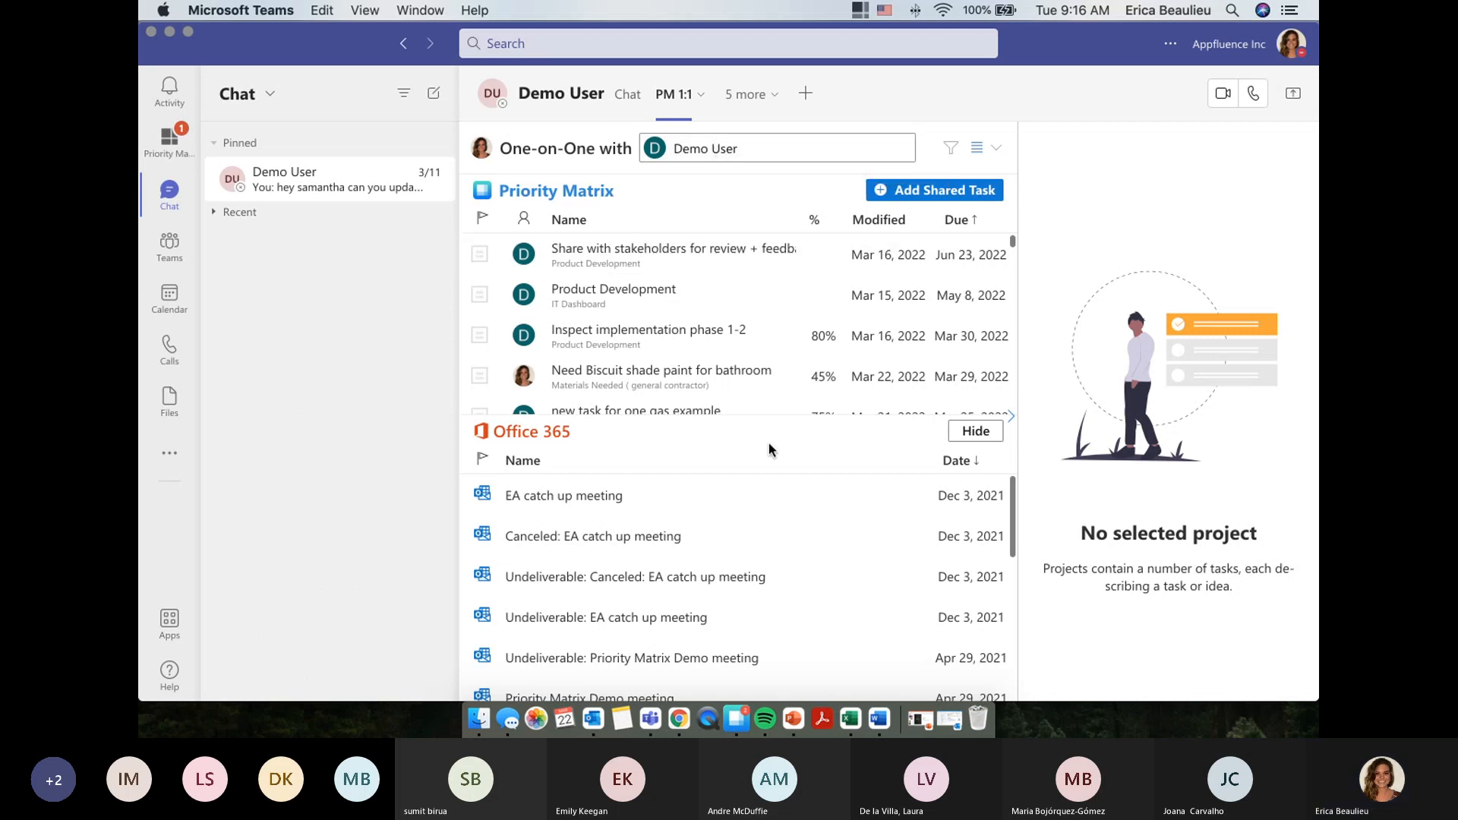
# Enlarge the Priority Matrix list and show the details of the item "Share with stakeholders for review + feedback"
pyautogui.moveTo(773, 415); pyautogui.dragTo(783, 494)
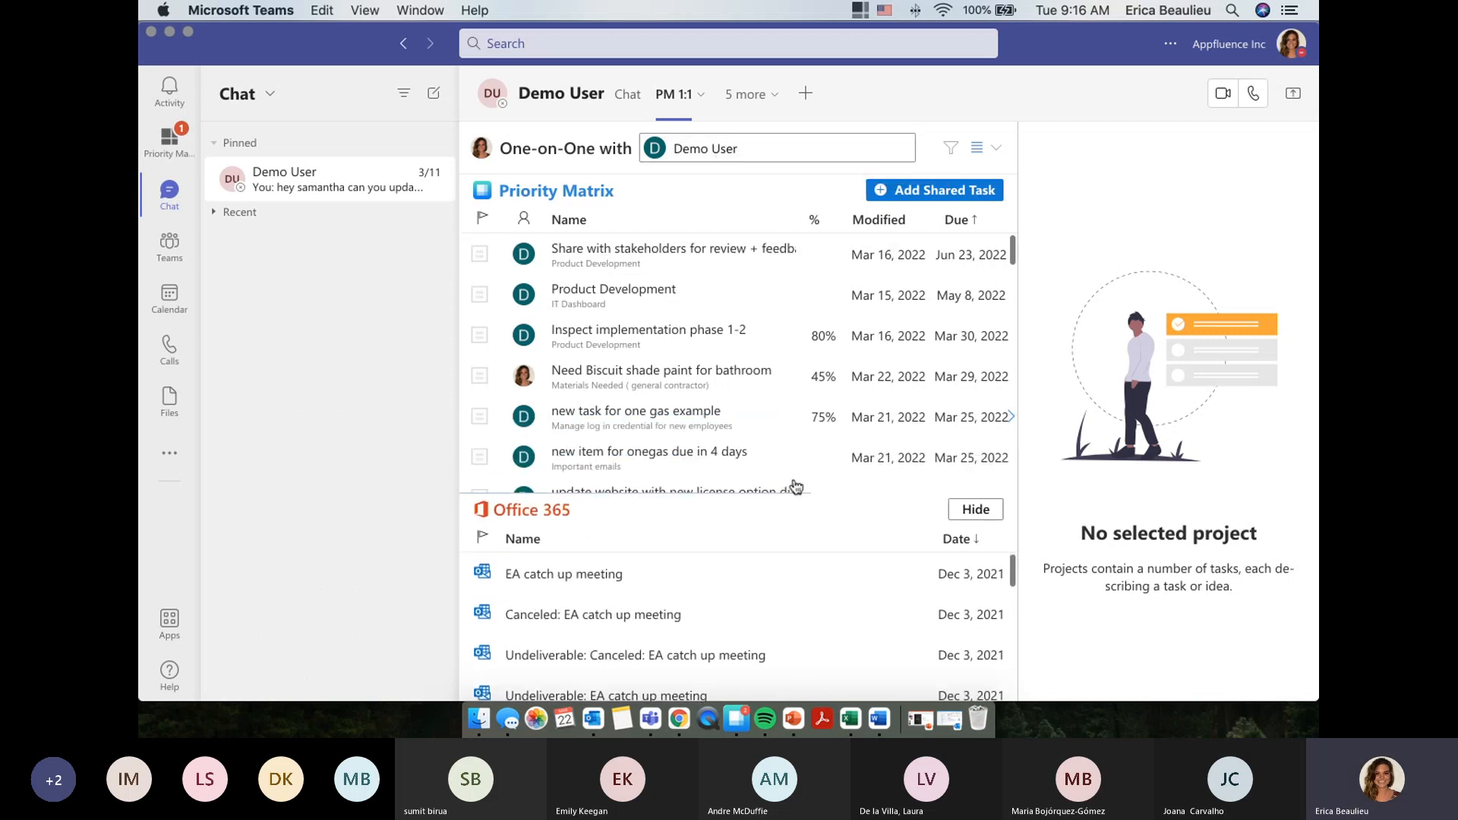
pyautogui.click(868, 272)
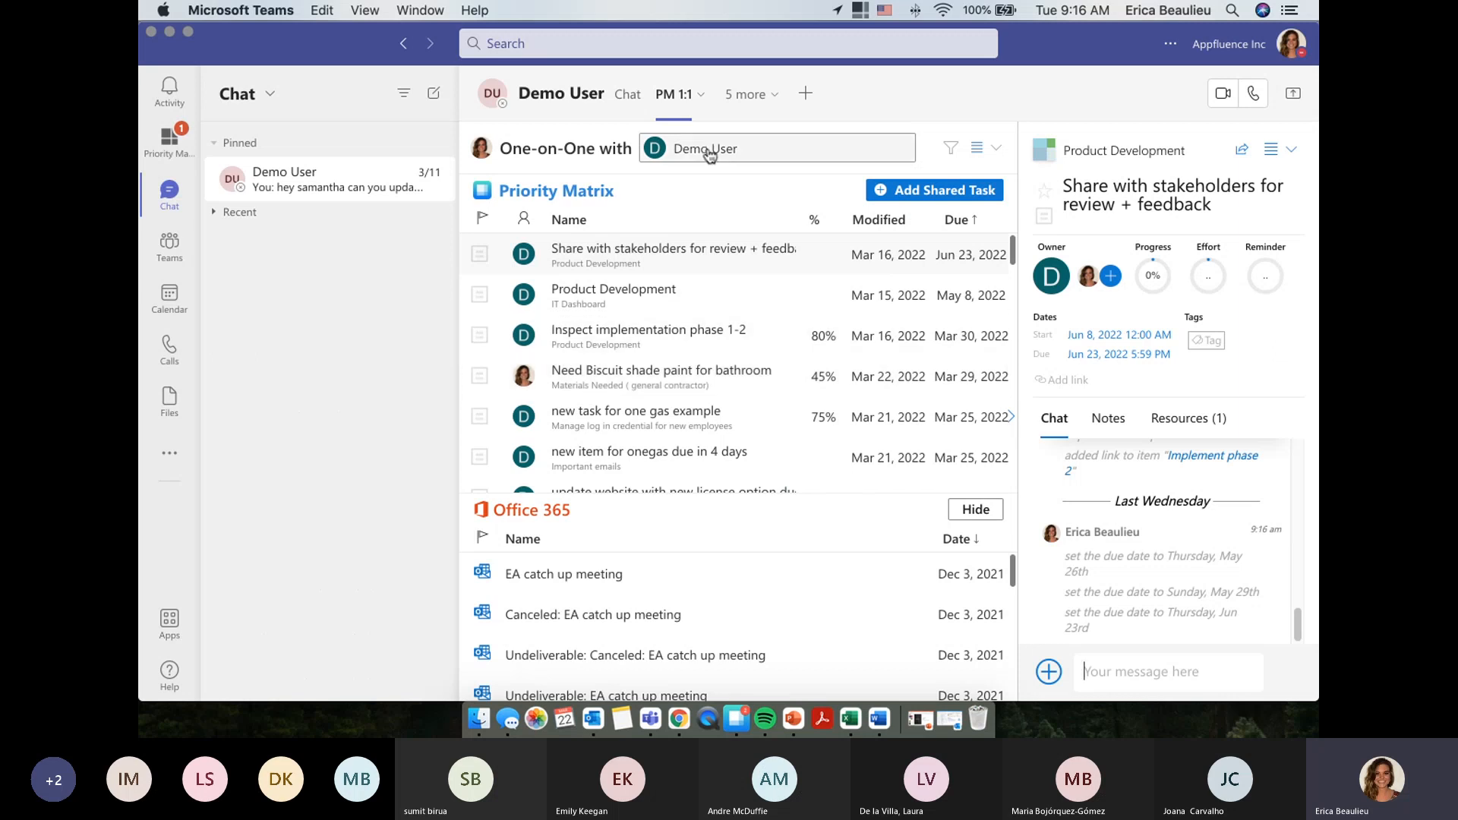
# Start a new shared task named "review webinar notes due in 8 hours" with the notes "item notes"
pyautogui.click(934, 204)
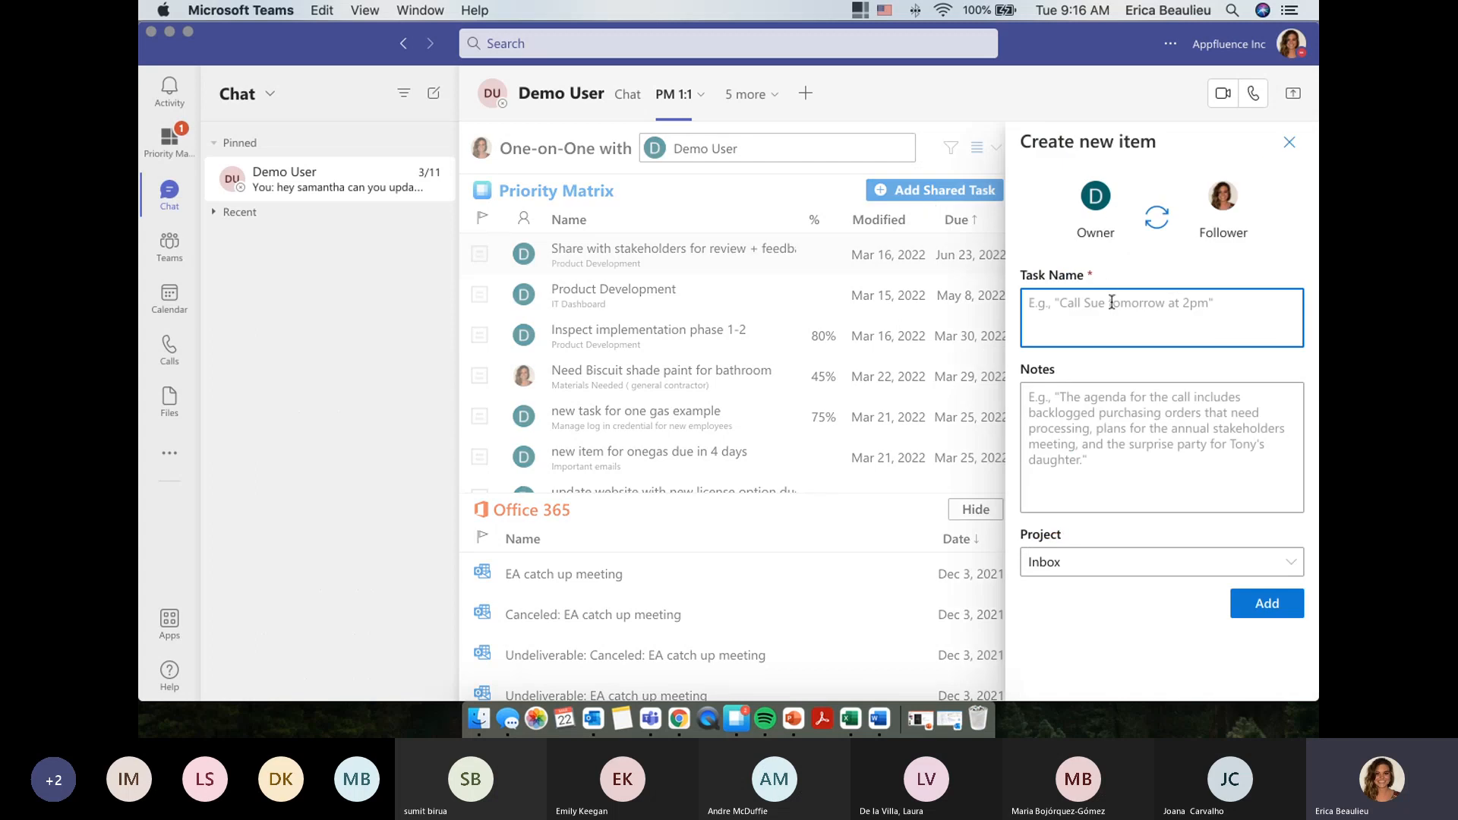
pyautogui.write('review webi')
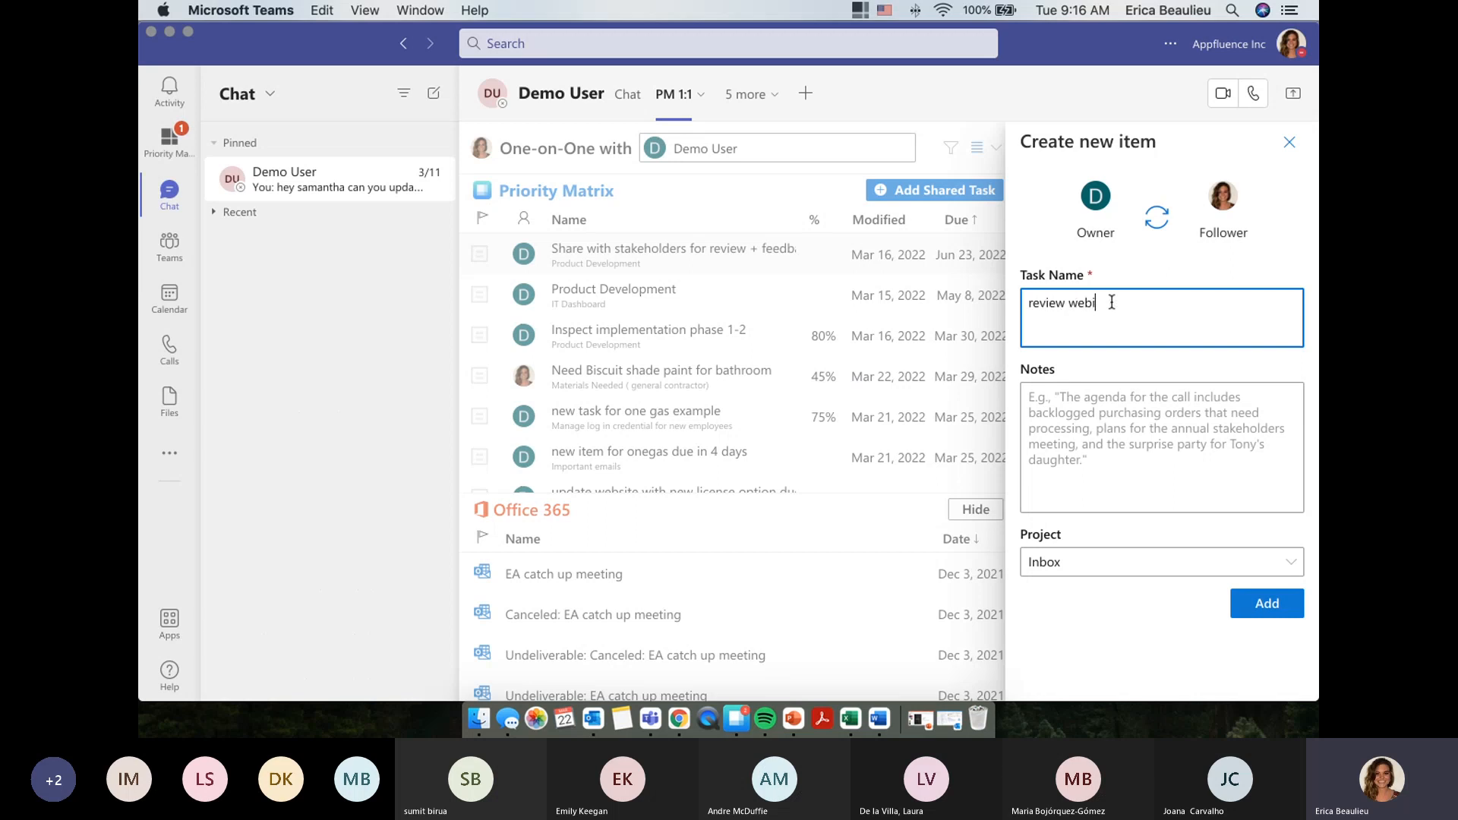
pyautogui.write('nar notes due in 8 hour')
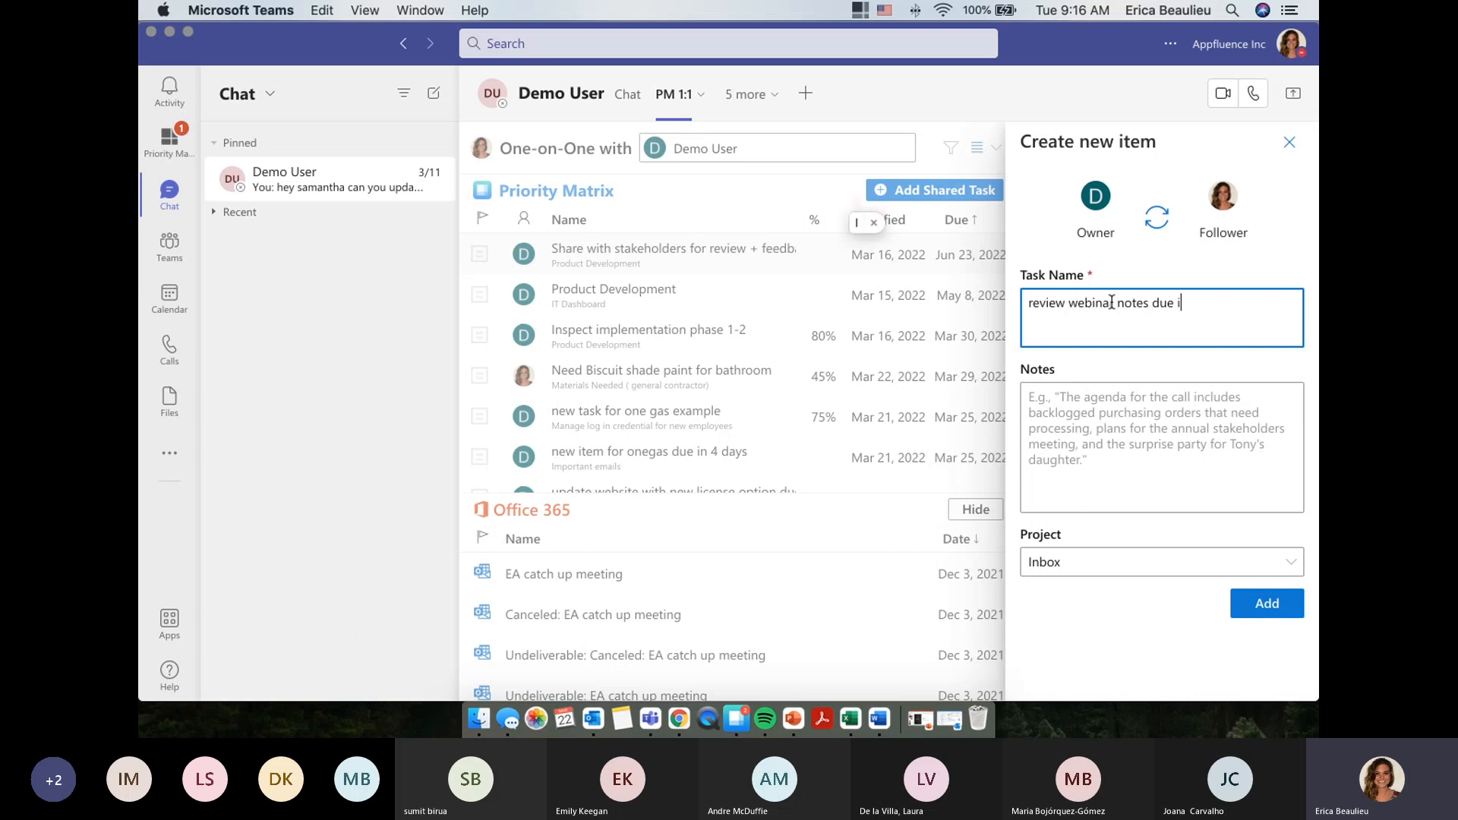
pyautogui.write('s')
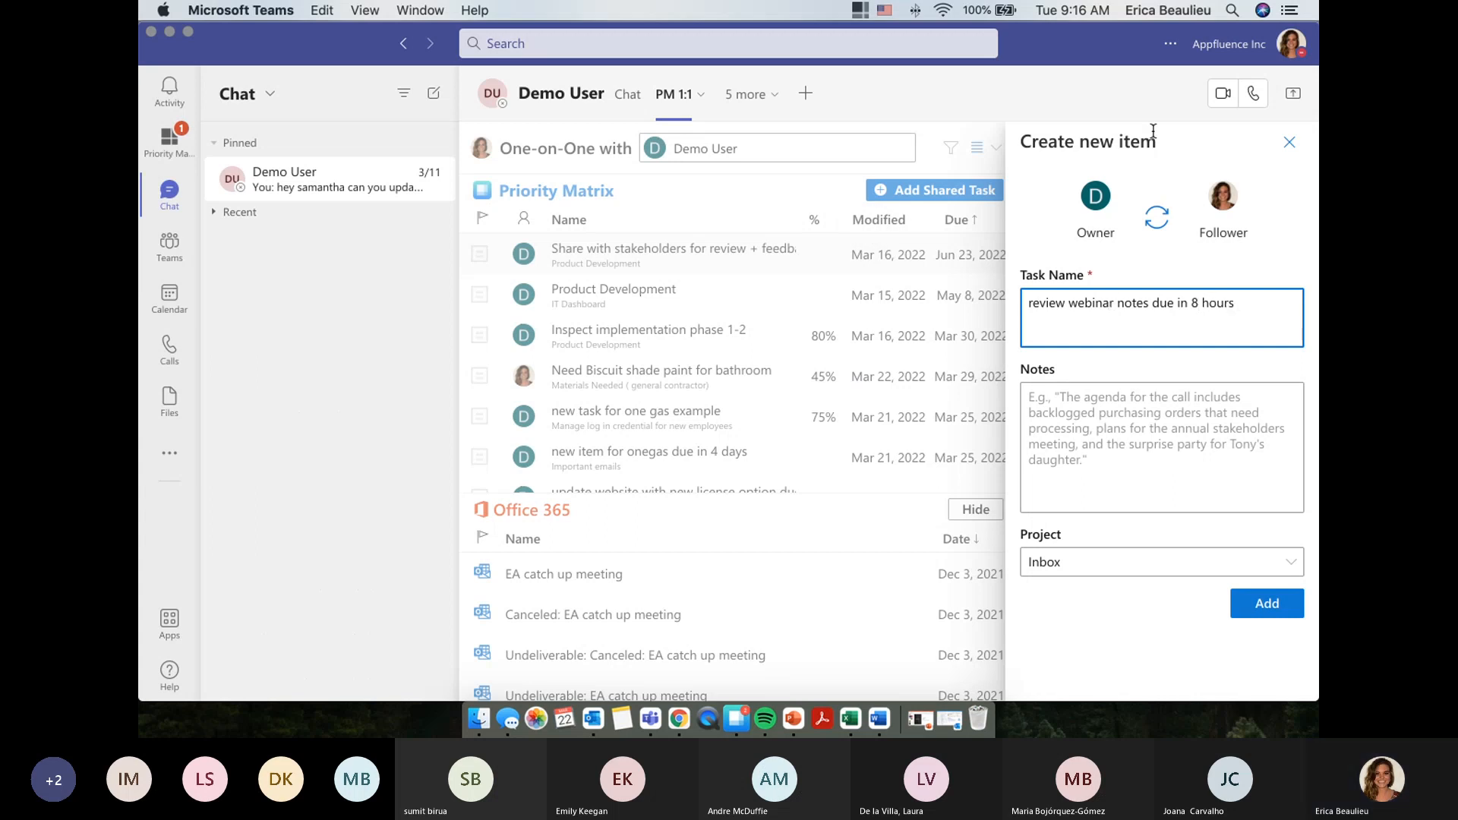
pyautogui.click(1157, 401)
pyautogui.write('item notes')
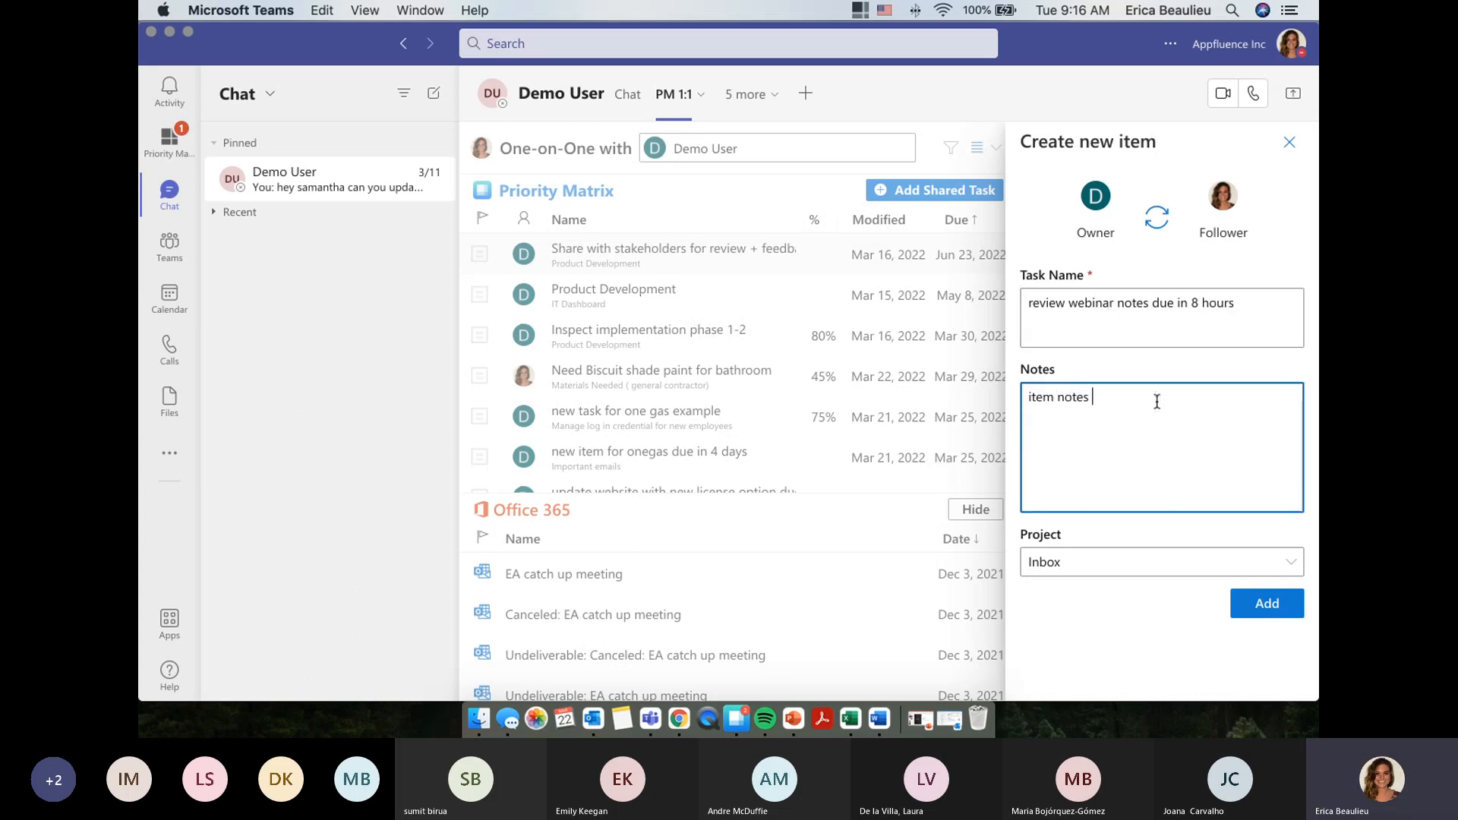
# Assign the new task to the project "Handbook Update" in the Do Now quadrant and add it
pyautogui.click(1156, 566)
pyautogui.click(894, 348)
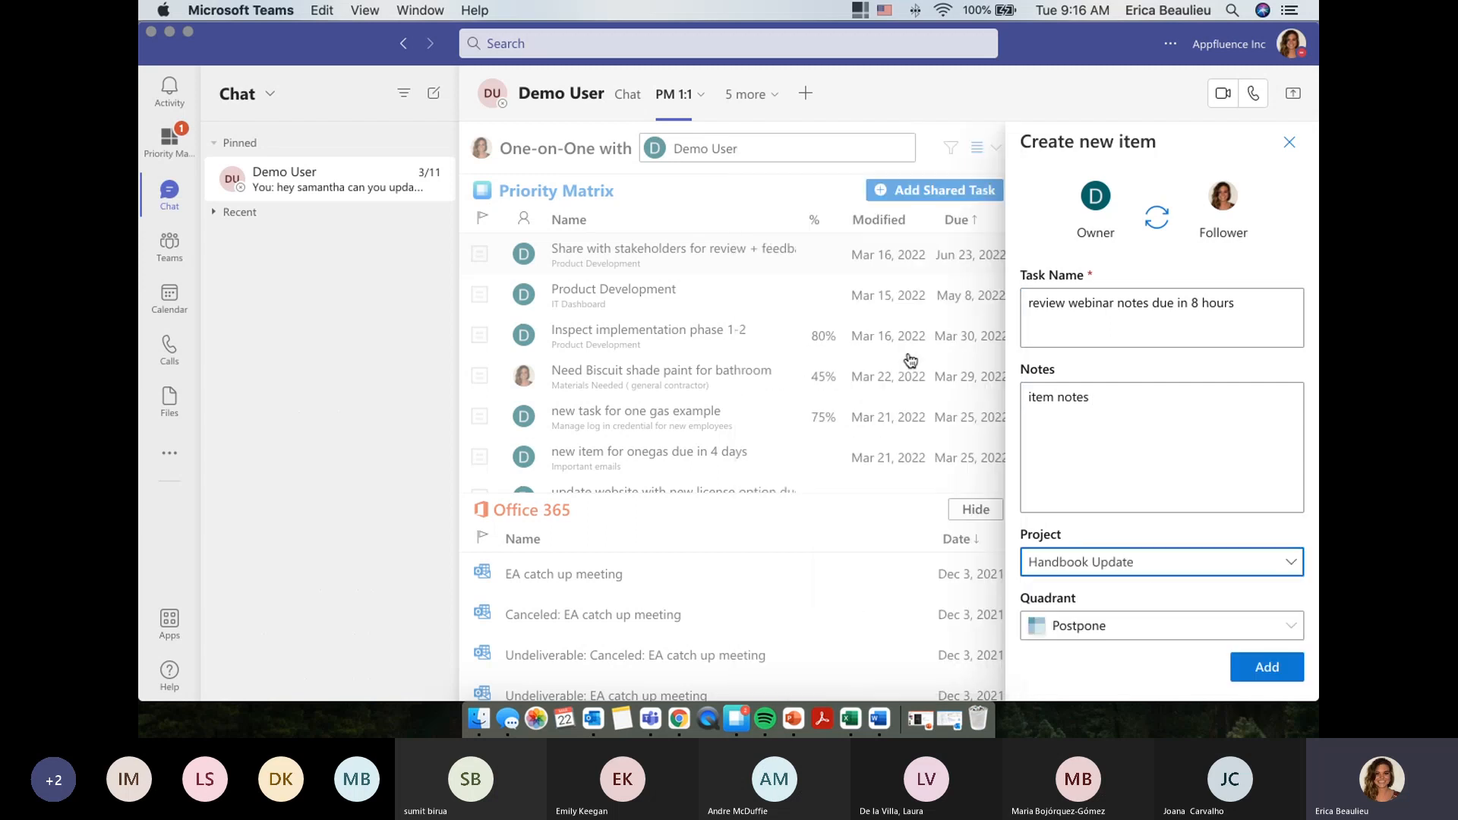
pyautogui.click(1116, 628)
pyautogui.click(1098, 492)
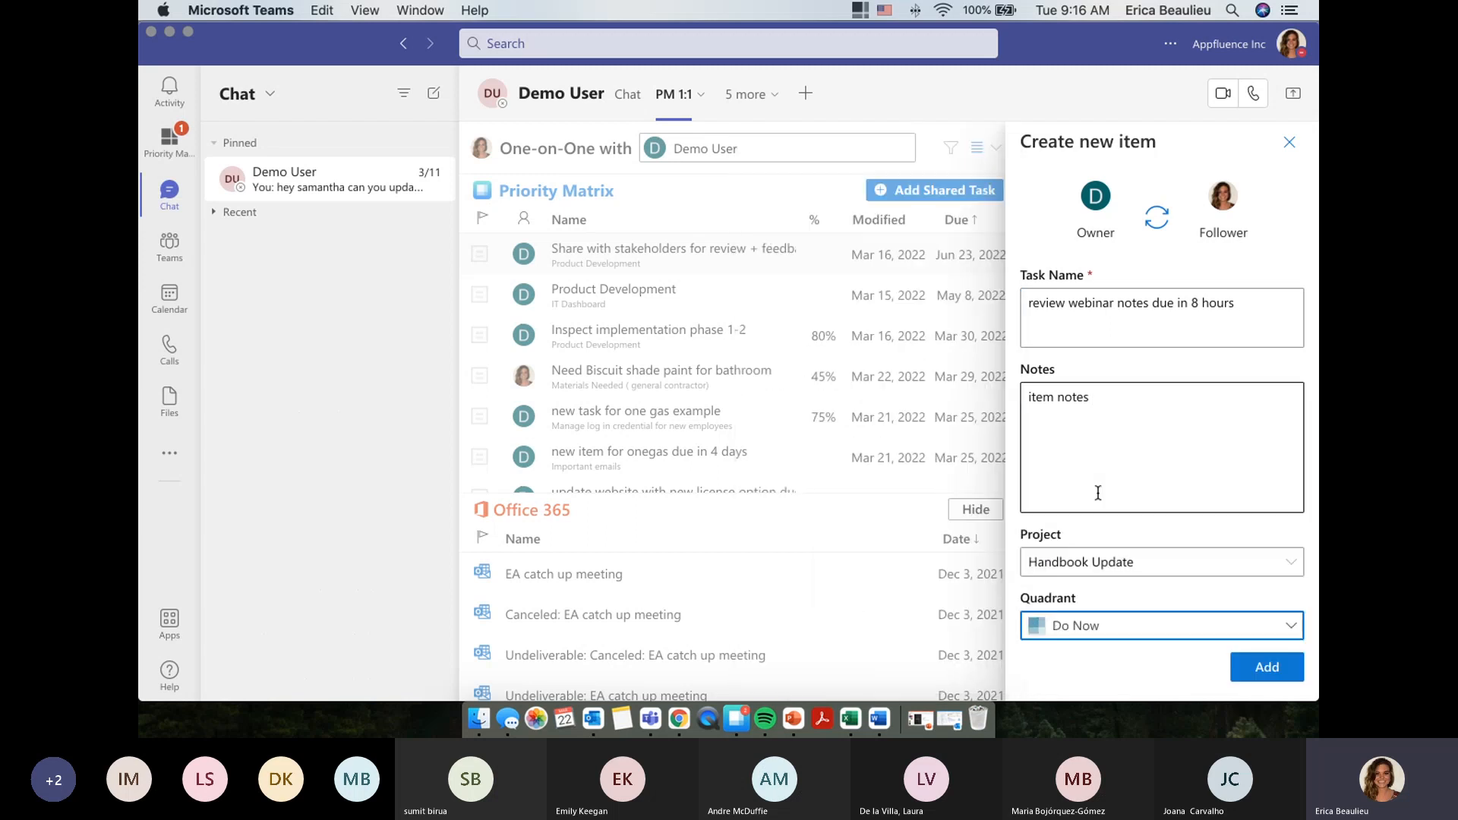
pyautogui.click(1249, 669)
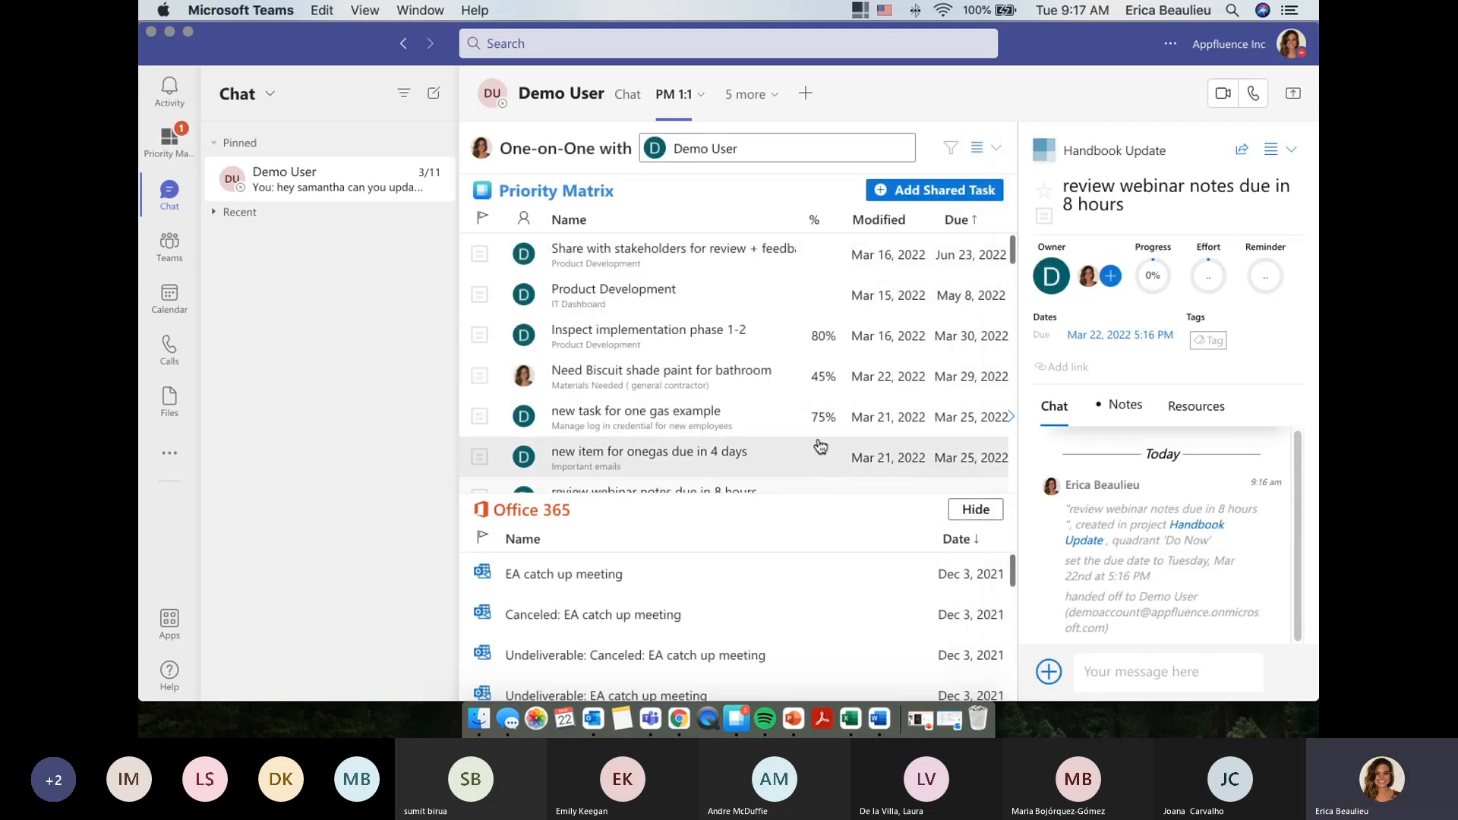
# Find the webinar notes task in the shared list and post the message "hi" in its chat
pyautogui.scroll(-1, 837, 402)
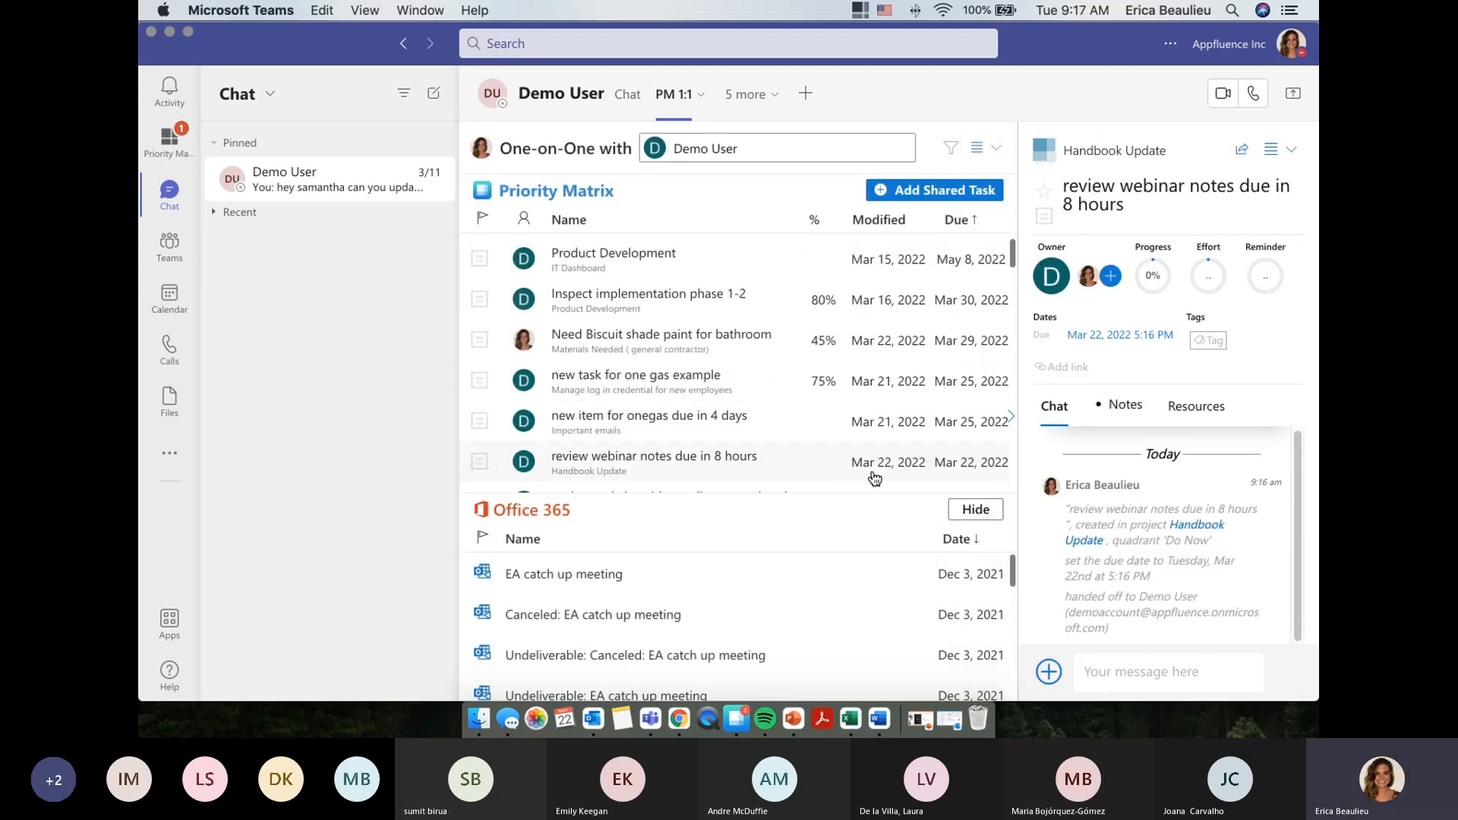
pyautogui.scroll(-2, 866, 456)
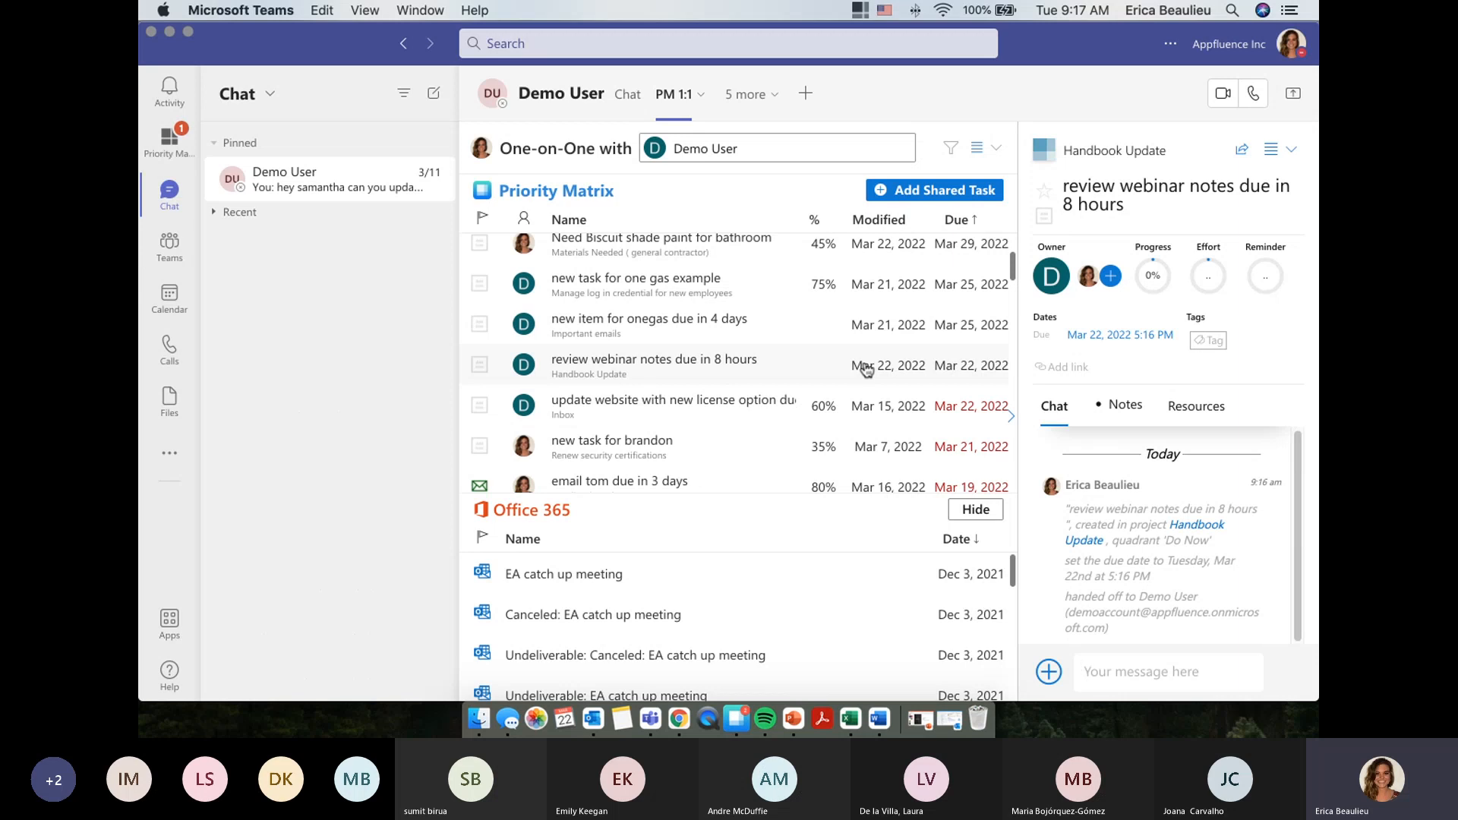
pyautogui.click(1126, 669)
pyautogui.write('hi')
pyautogui.press('Return')
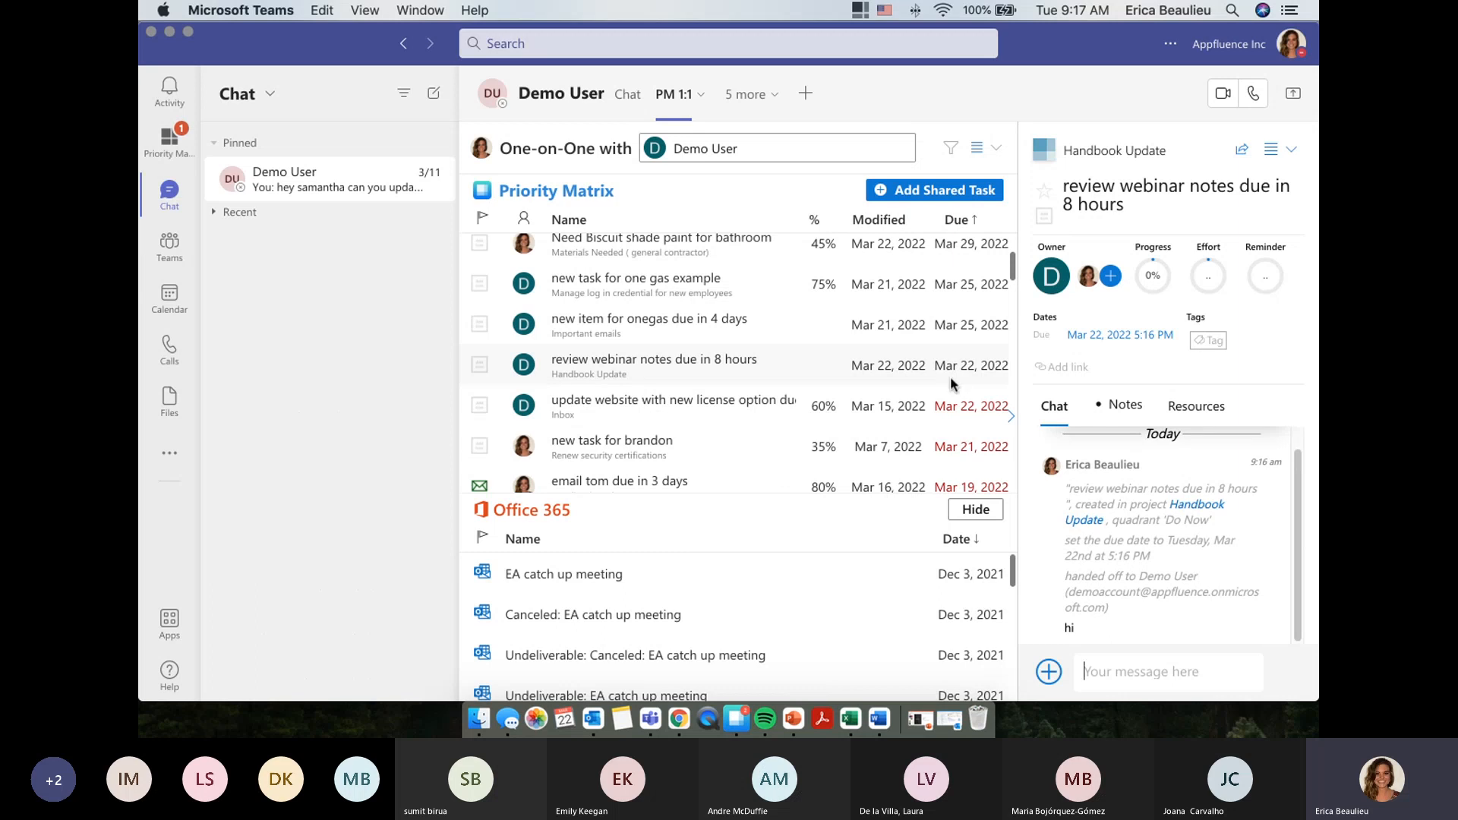
# Enlarge the Office 365 list to preview the "EA catch up meeting" message and browse the emails, then enlarge the Priority Matrix list again
pyautogui.scroll(3, 952, 382)
pyautogui.scroll(-2, 953, 386)
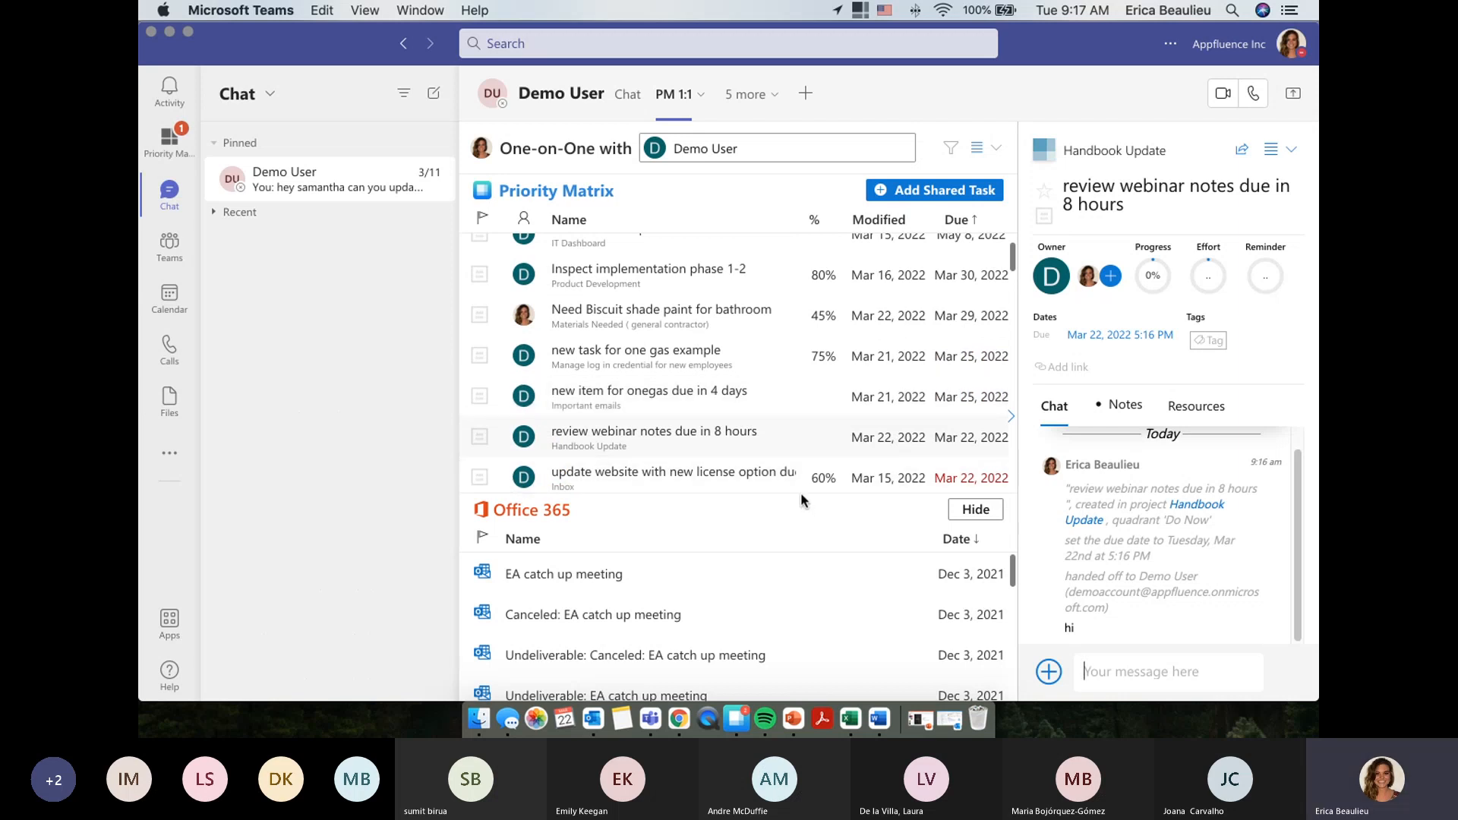
pyautogui.moveTo(802, 499); pyautogui.dragTo(804, 341)
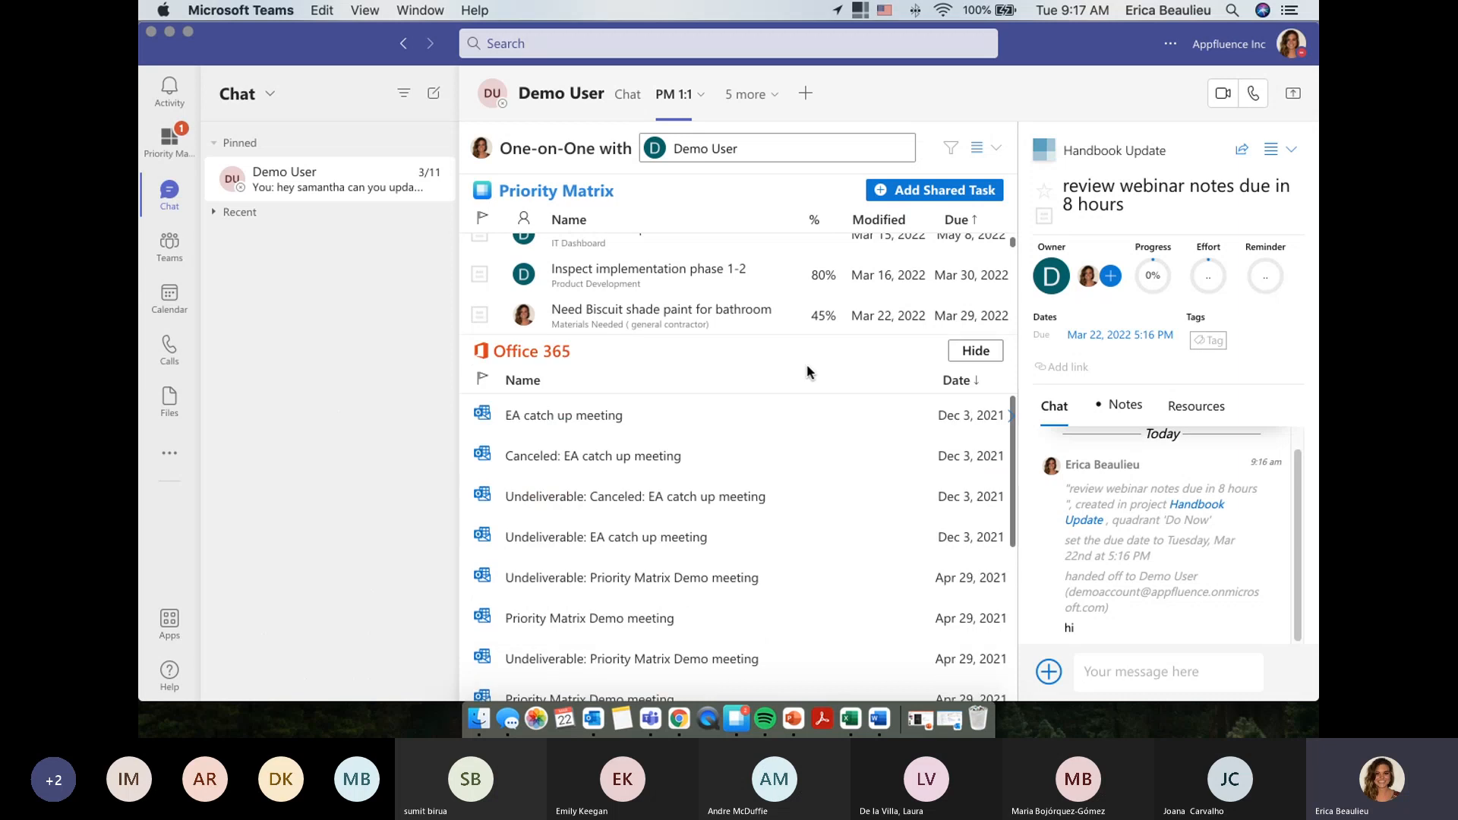
pyautogui.click(624, 417)
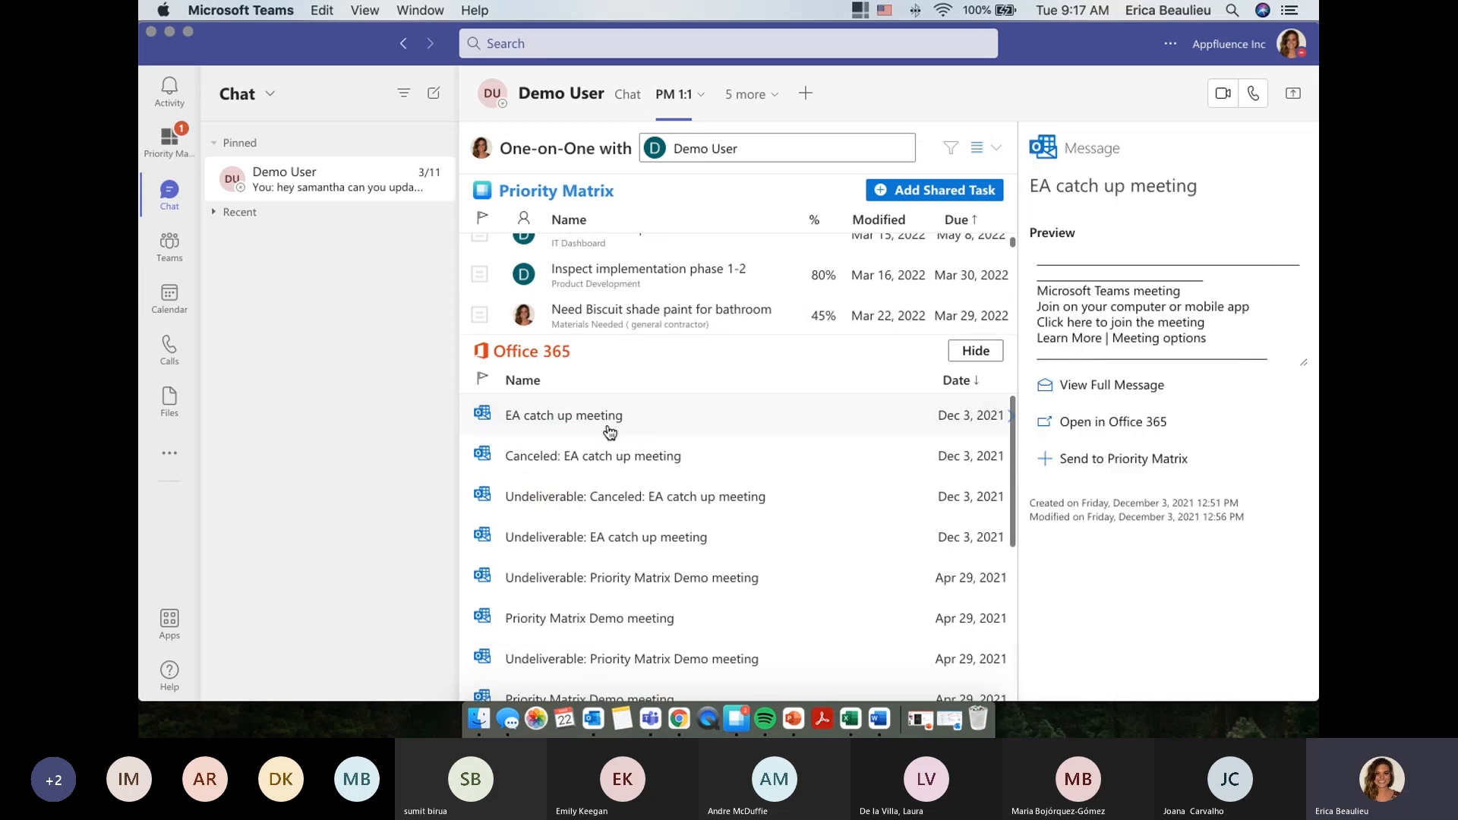
pyautogui.scroll(-3, 635, 449)
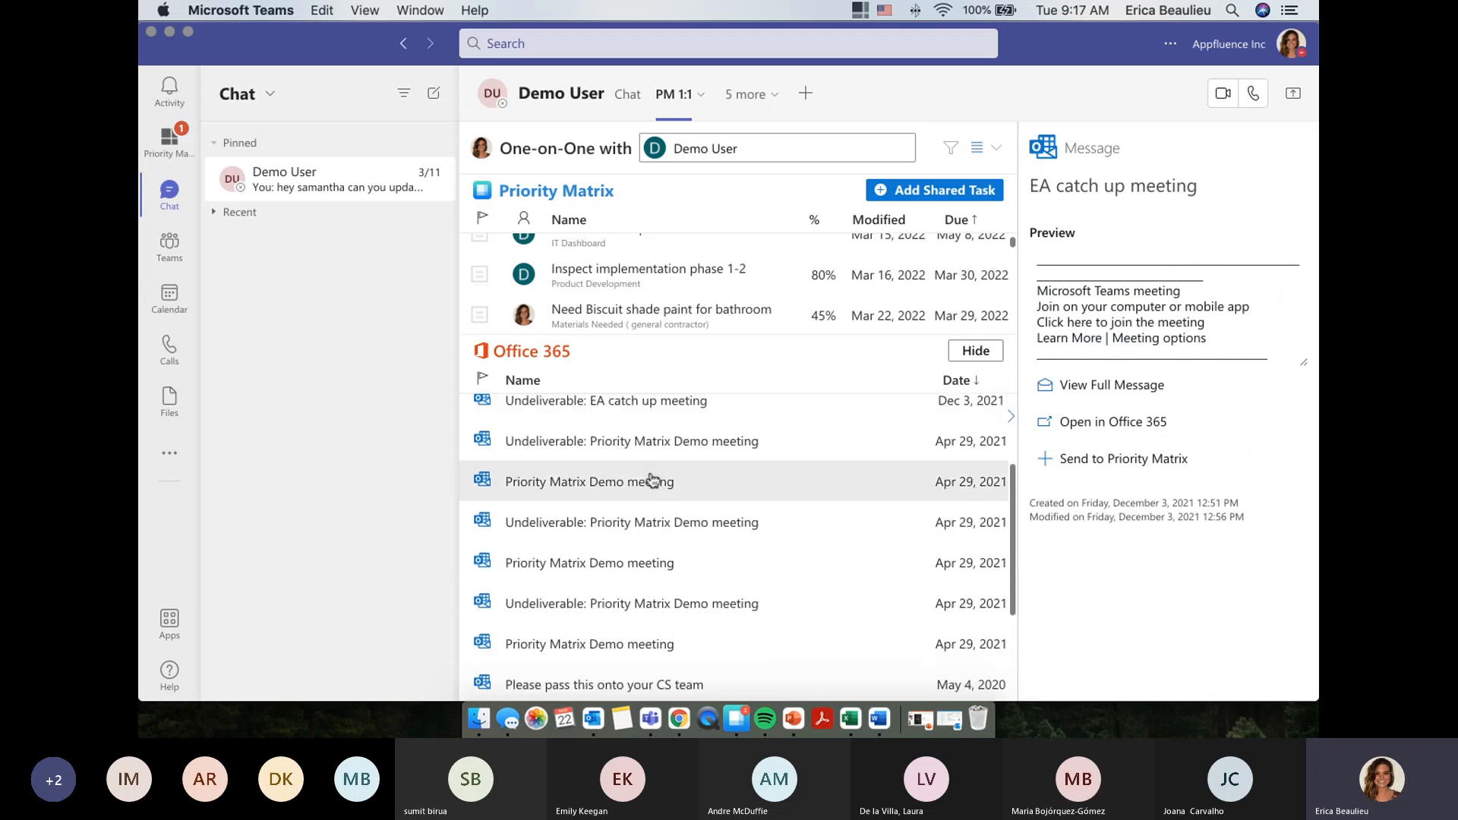
pyautogui.scroll(3, 651, 485)
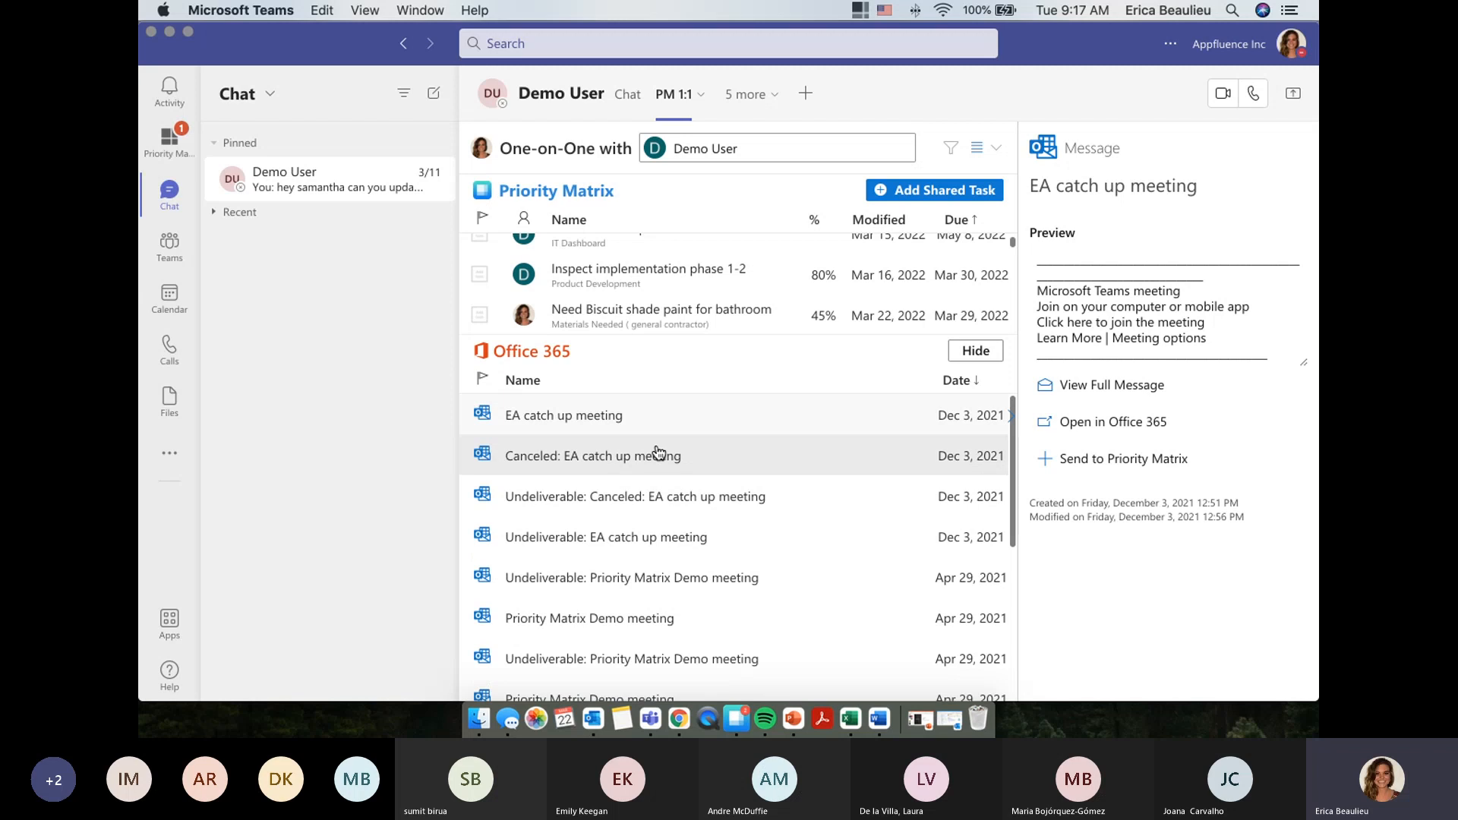
pyautogui.moveTo(693, 334); pyautogui.dragTo(728, 514)
pyautogui.scroll(2, 751, 453)
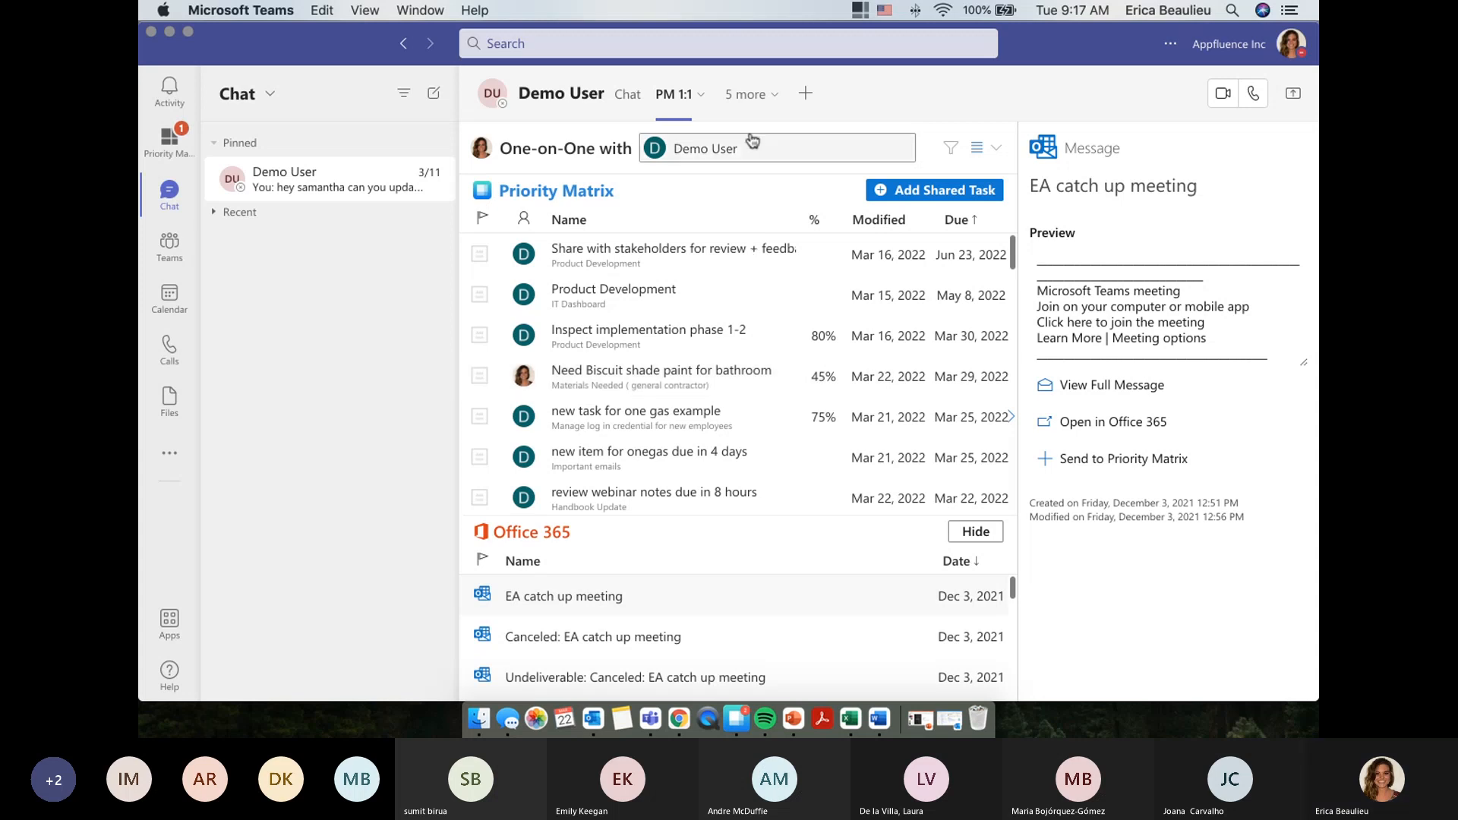
# Open the "Executive Assistant Email Template" project in the chat and show the details of "Finish account set up asap!"
pyautogui.click(754, 95)
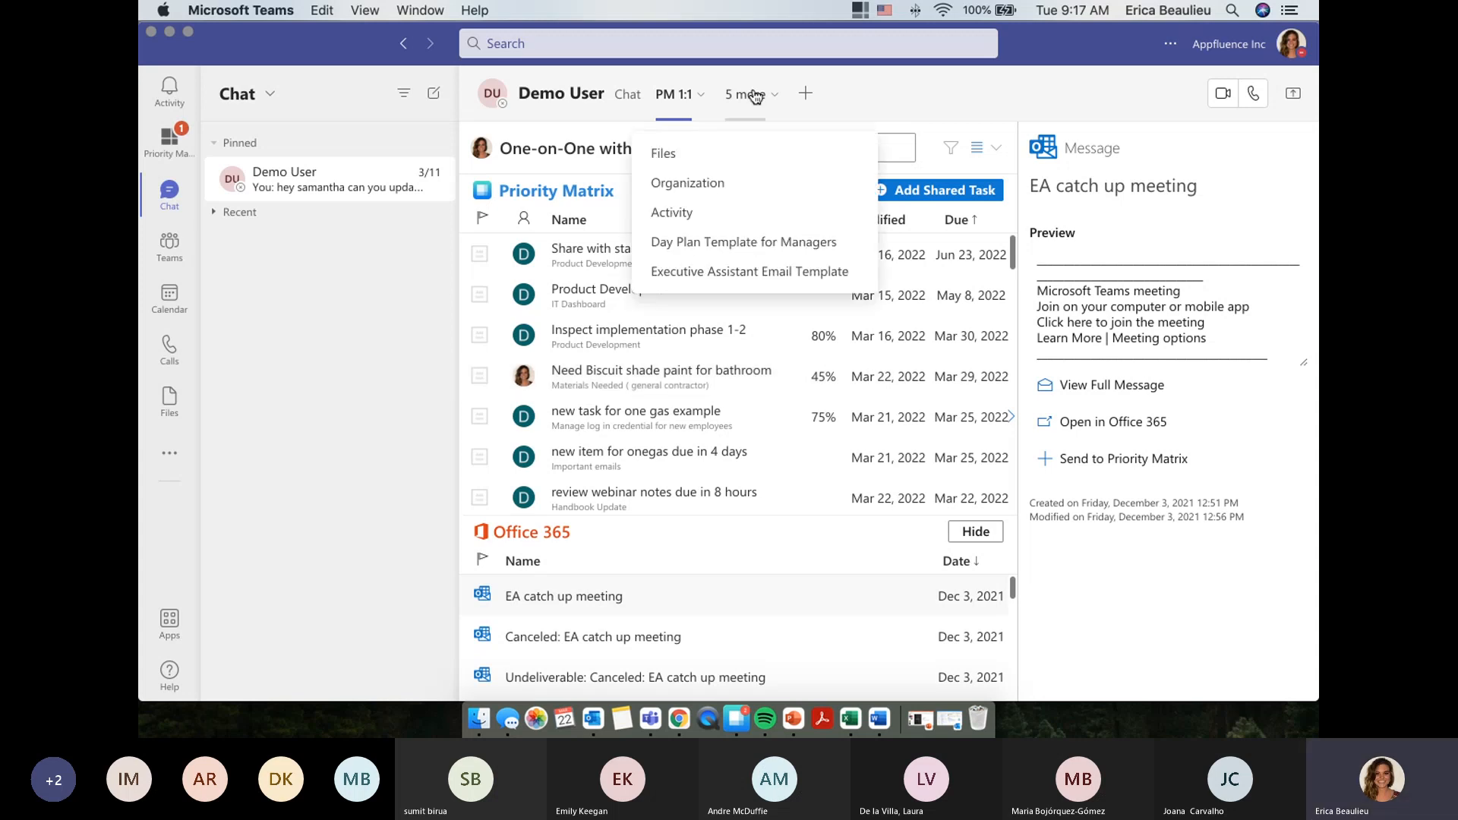
pyautogui.click(752, 271)
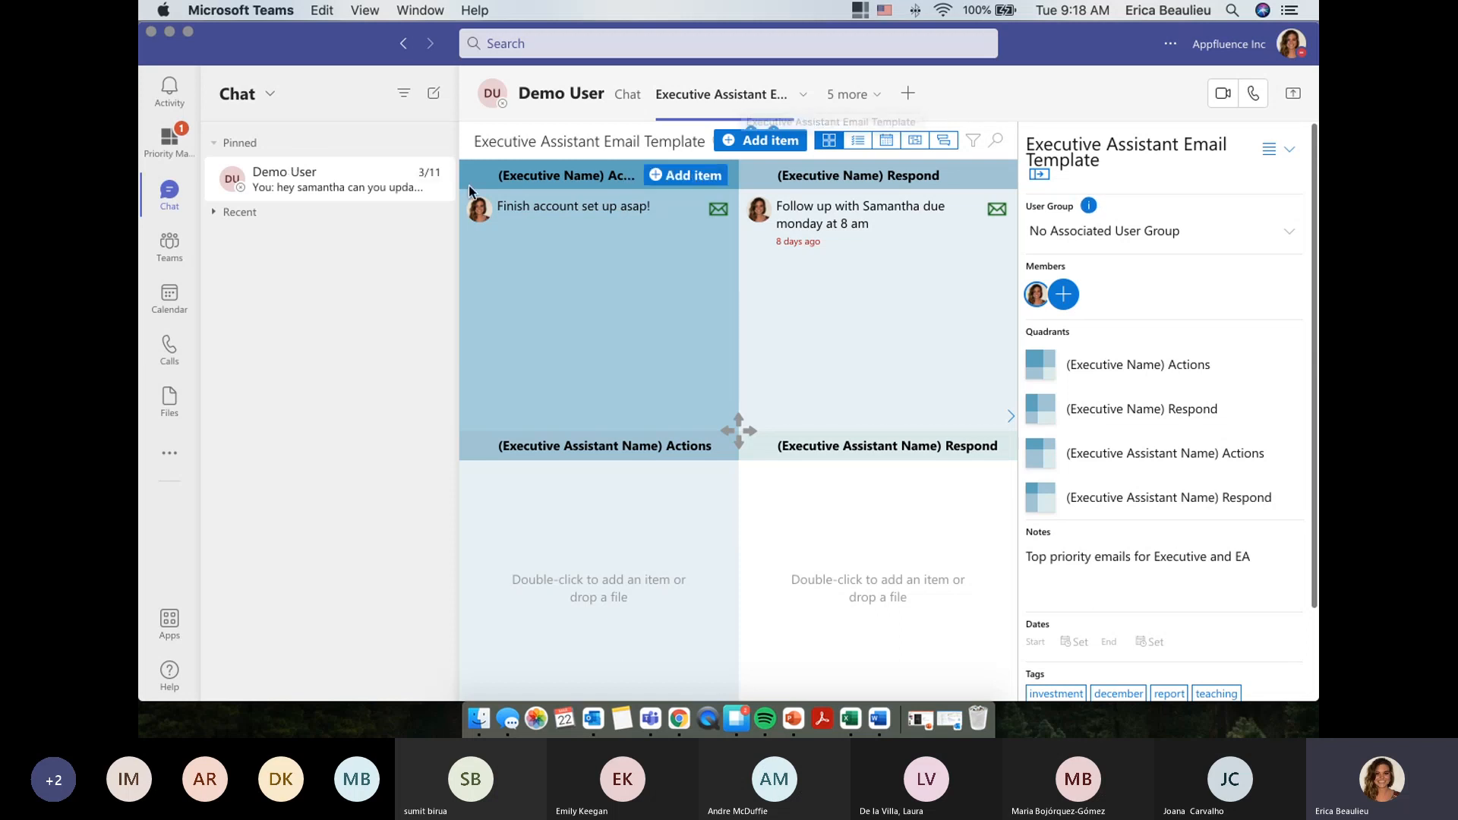
pyautogui.click(537, 205)
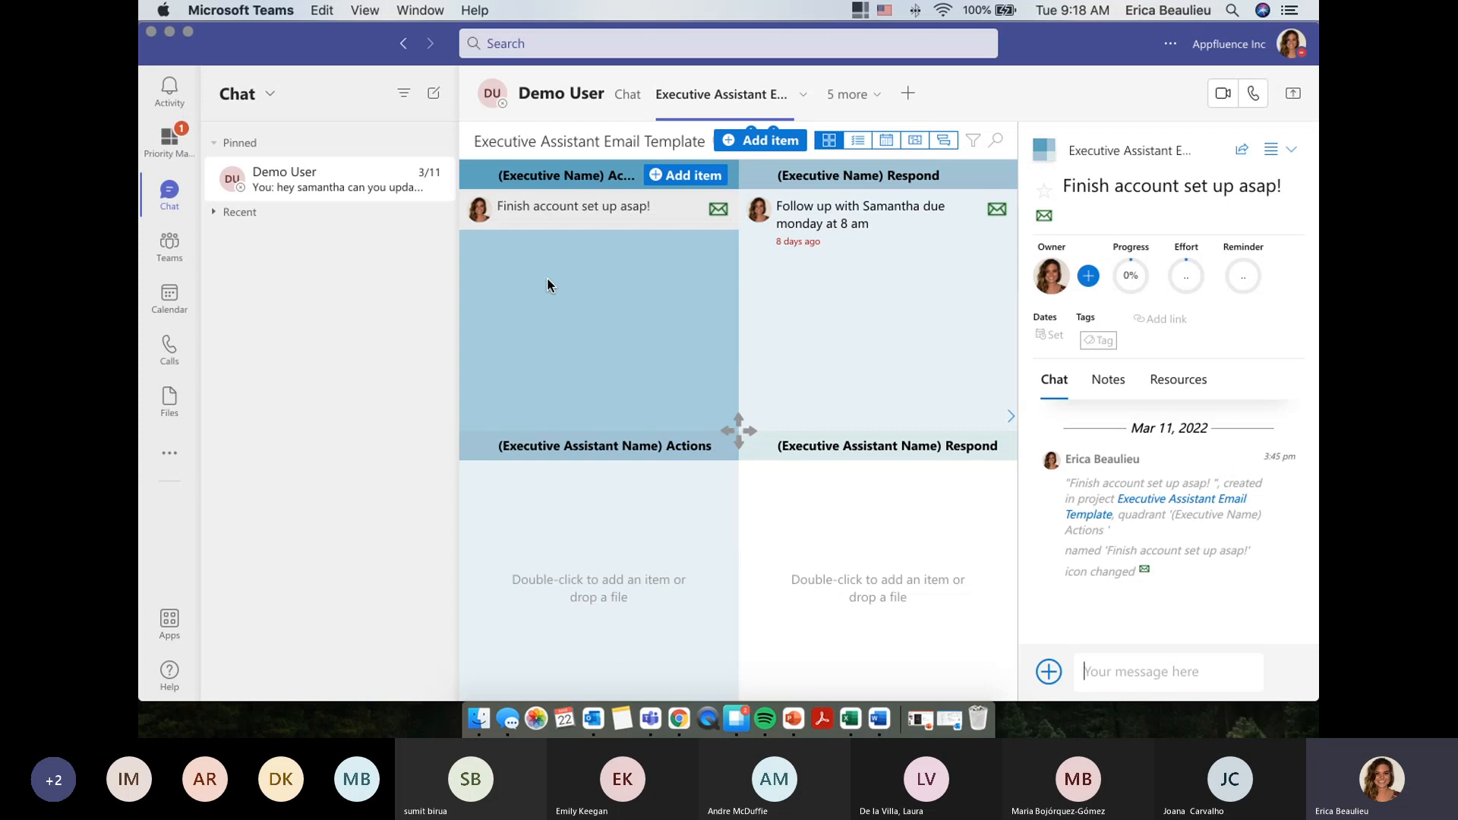
# Open the Contracting team's General channel and look through its posts, including the Priority Matrix Connector notifications
pyautogui.click(171, 258)
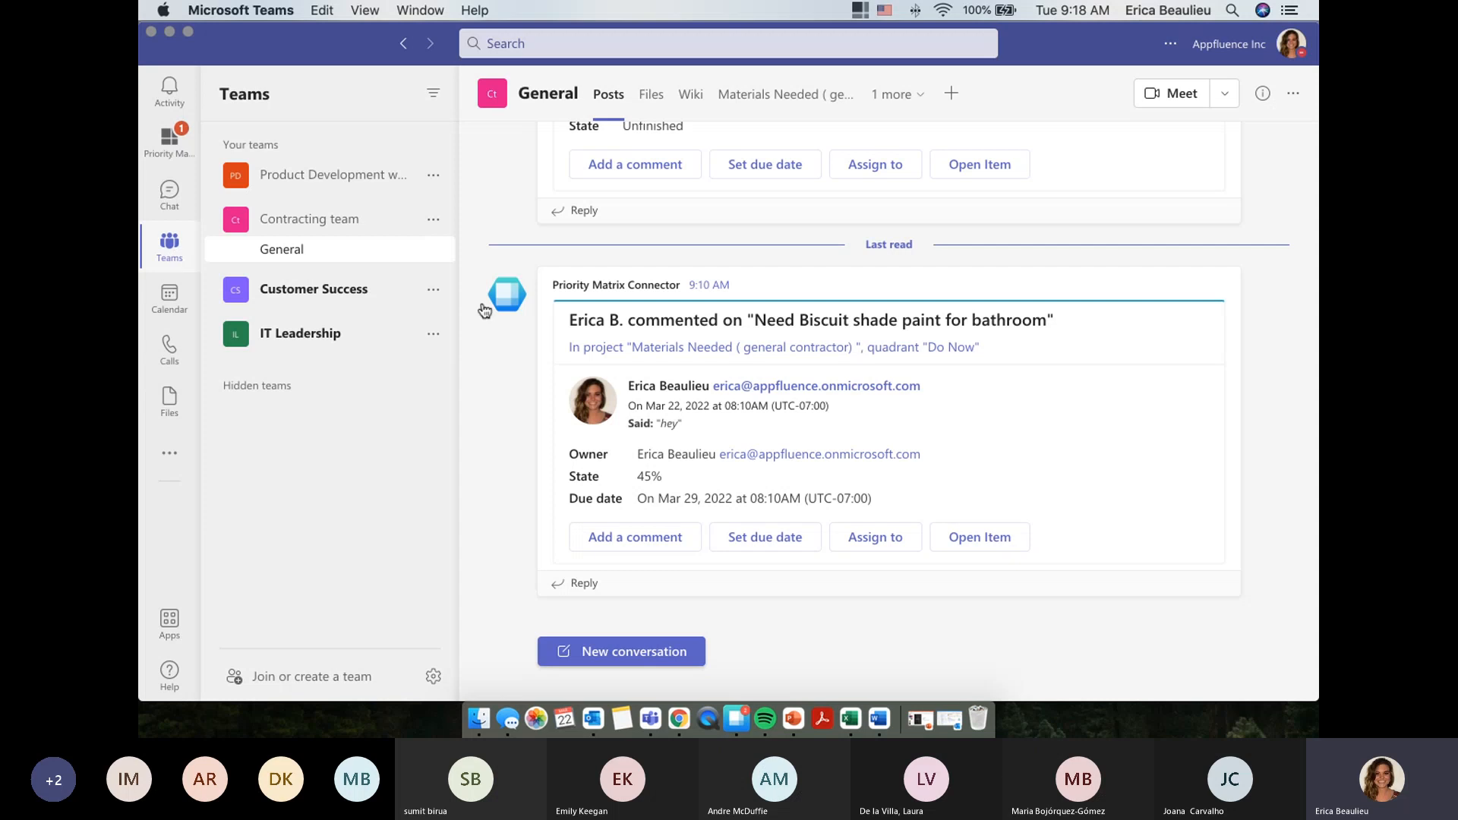
pyautogui.moveTo(707, 321)
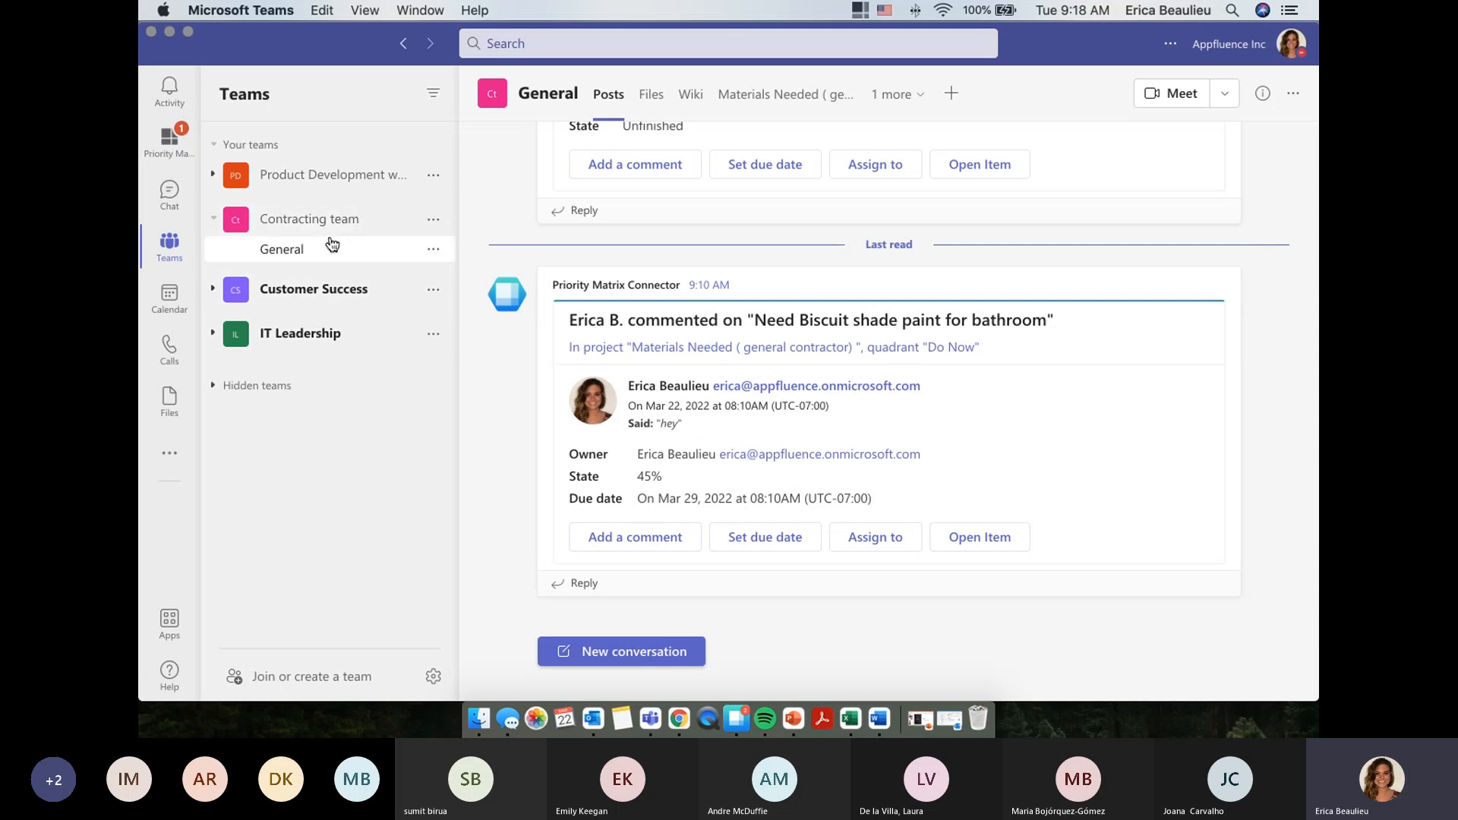
pyautogui.scroll(1, 571, 389)
pyautogui.scroll(5, 571, 389)
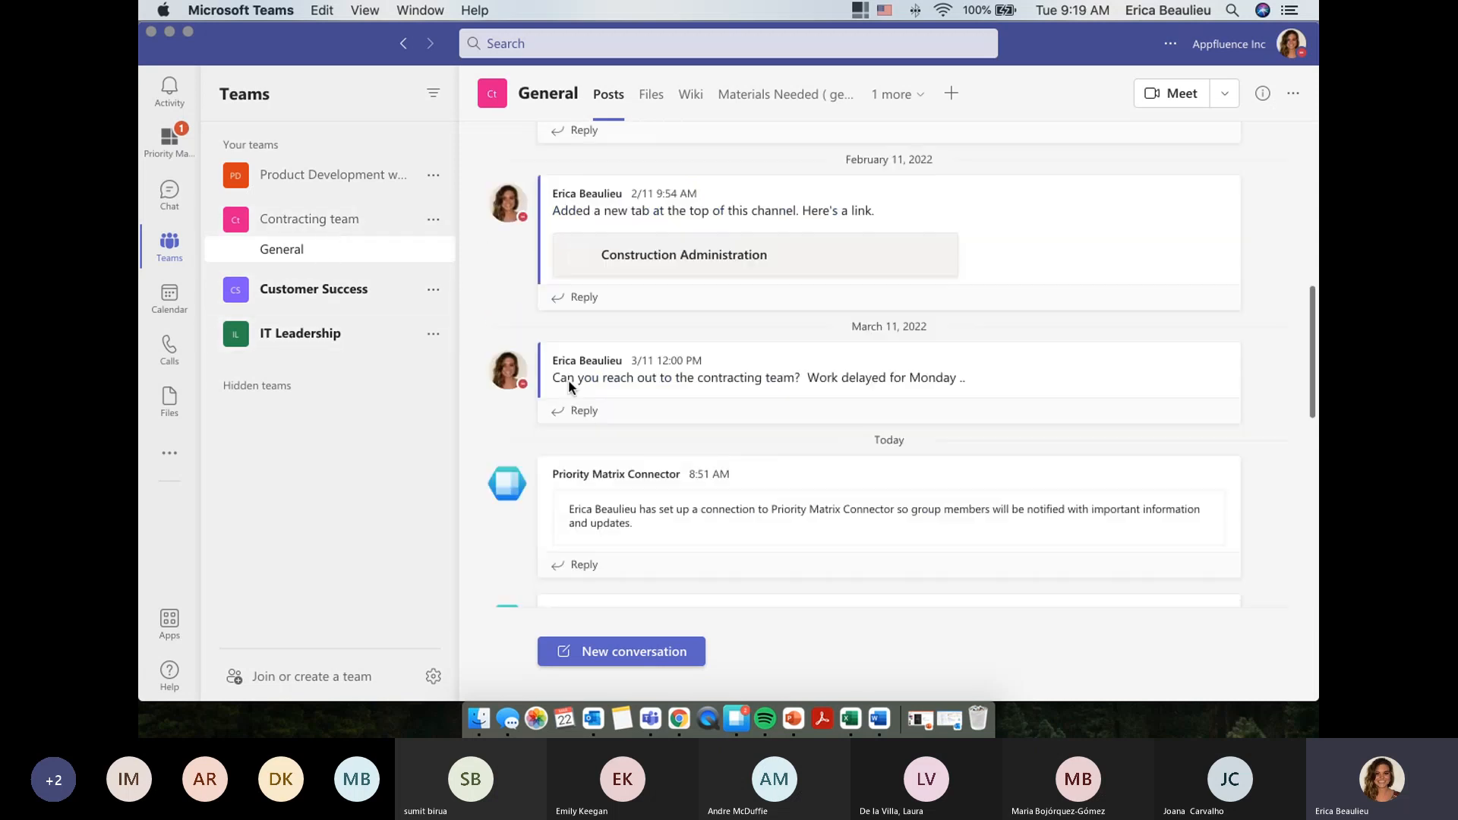
pyautogui.scroll(-5, 488, 426)
pyautogui.scroll(-2, 492, 494)
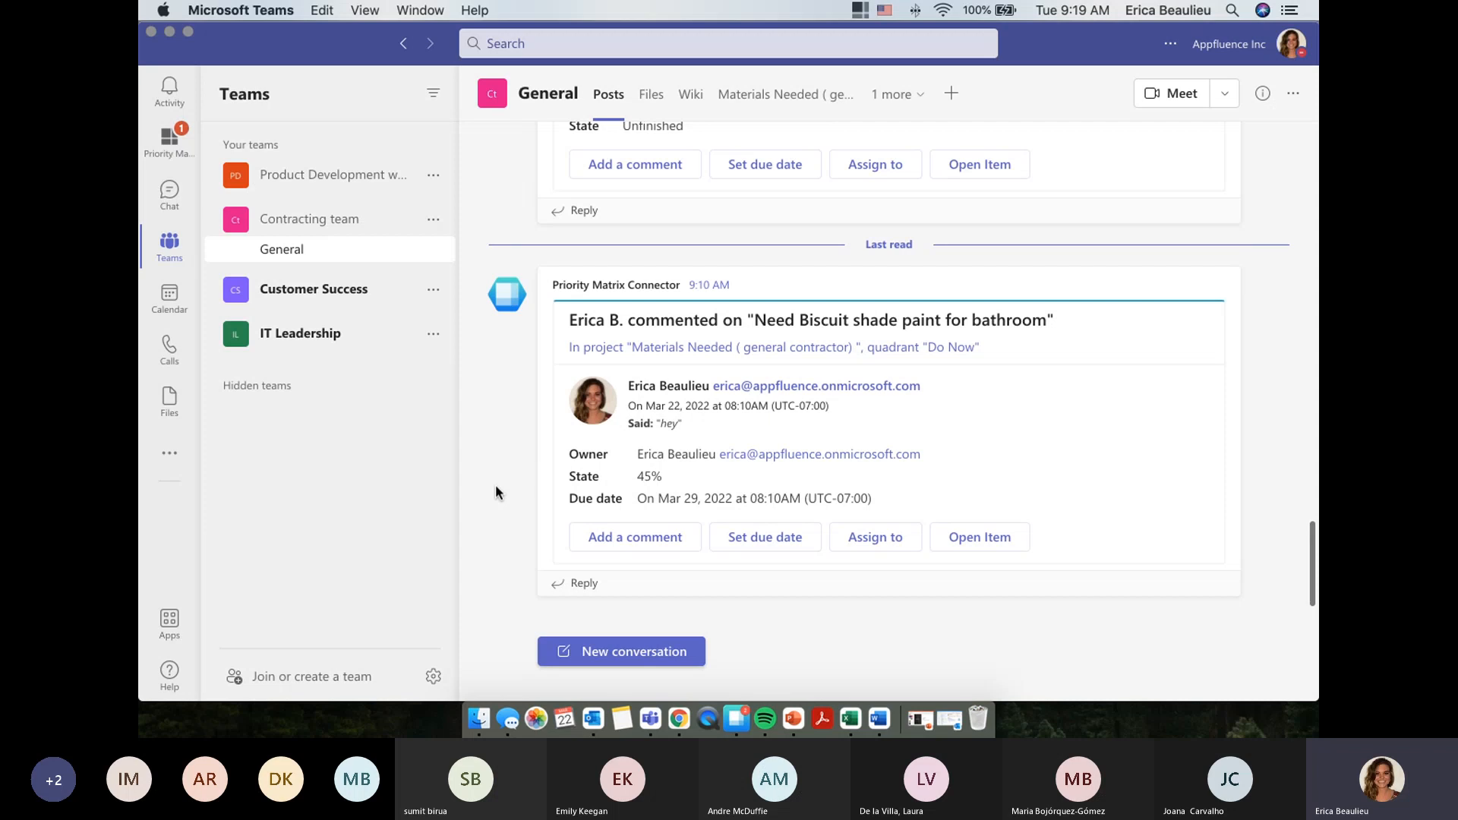
# View the channel's "Materials Needed (general contractor)" project, then return to the posts and examine the latest Priority Matrix Connector notification
pyautogui.click(823, 106)
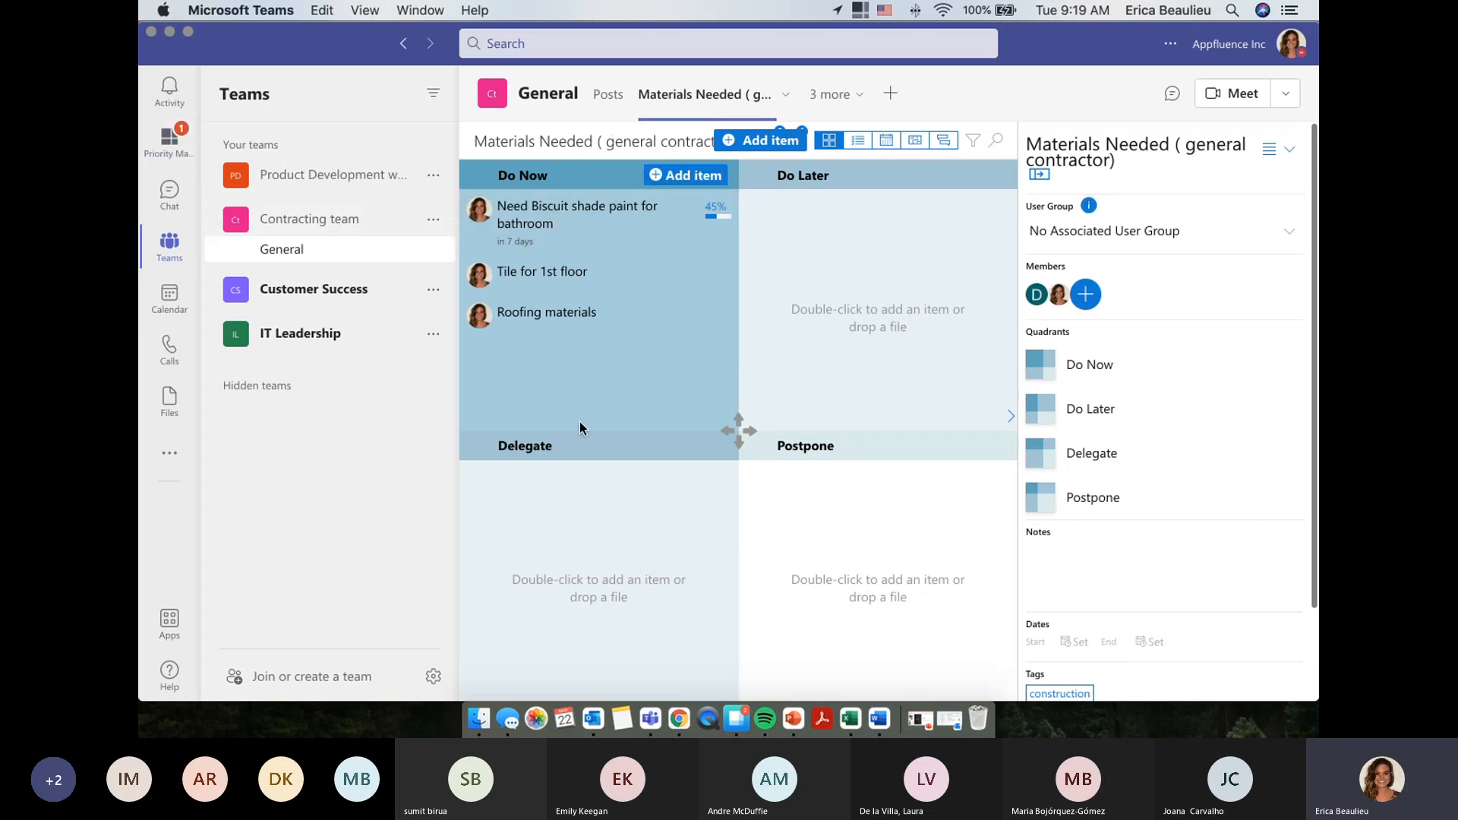
pyautogui.click(608, 120)
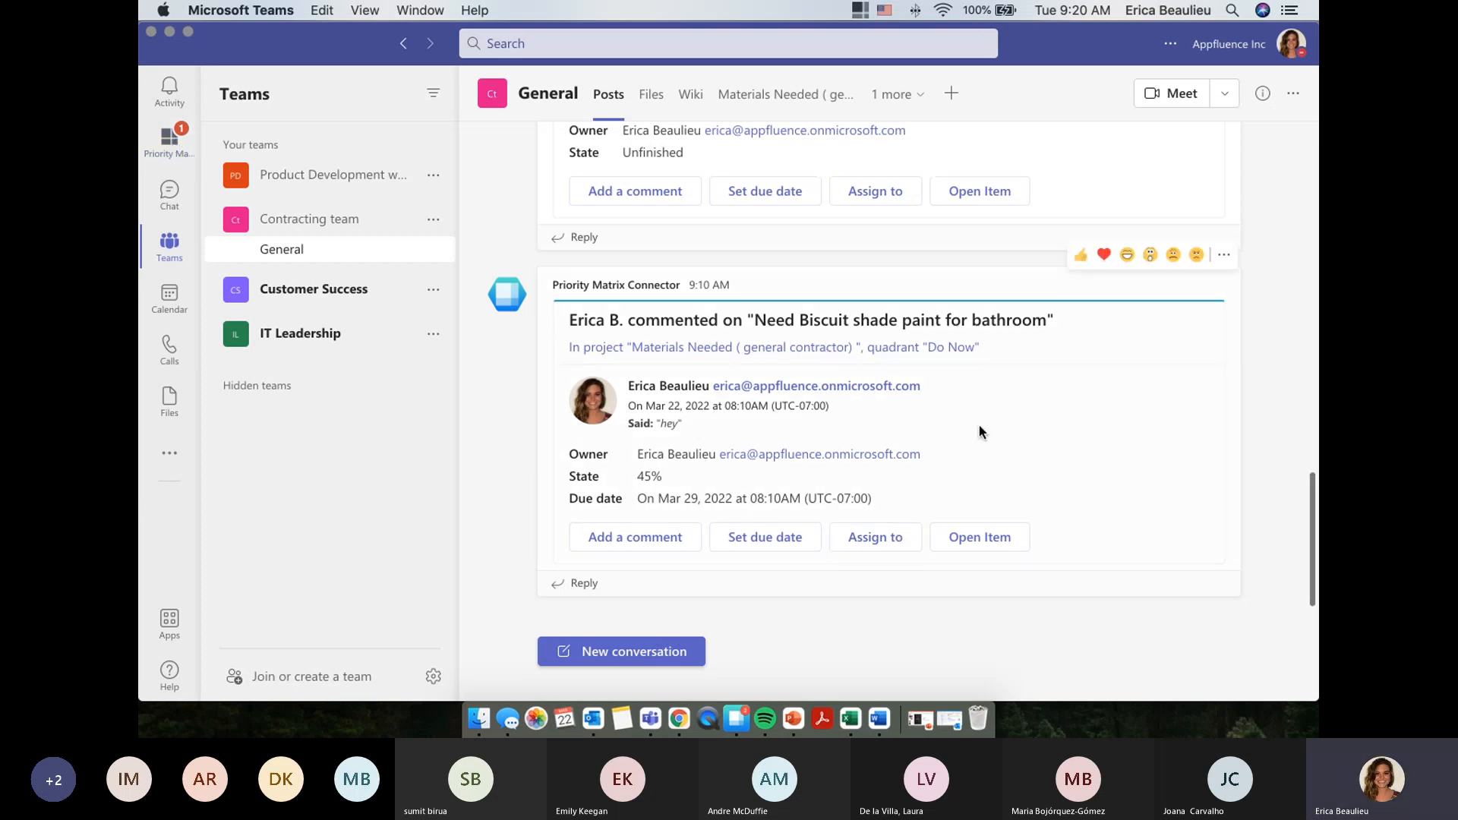
pyautogui.moveTo(628, 286); pyautogui.dragTo(776, 278)
pyautogui.click(782, 263)
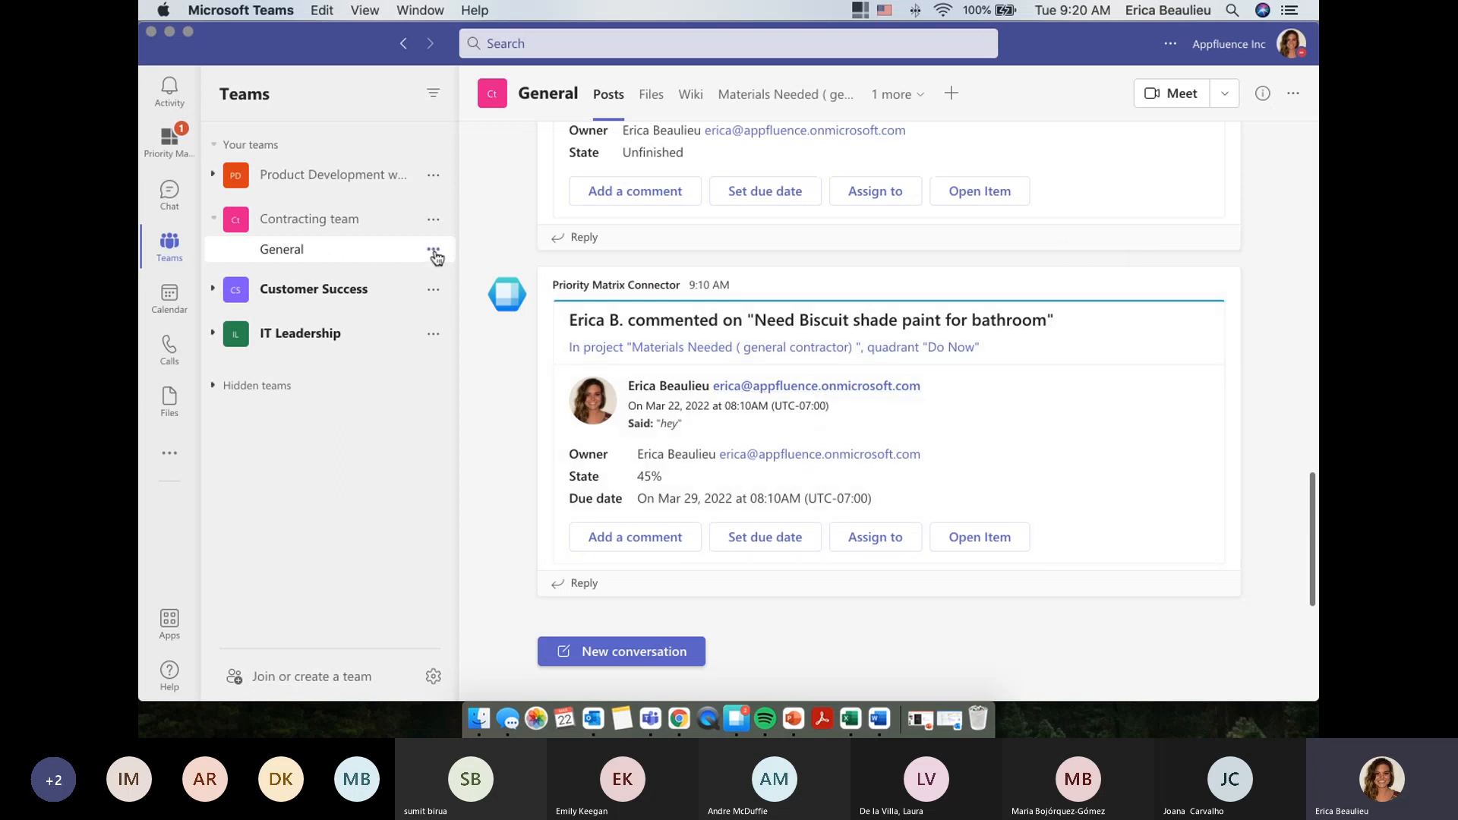
# Open the connectors of the General channel and view the configured ones
pyautogui.click(434, 252)
pyautogui.click(497, 450)
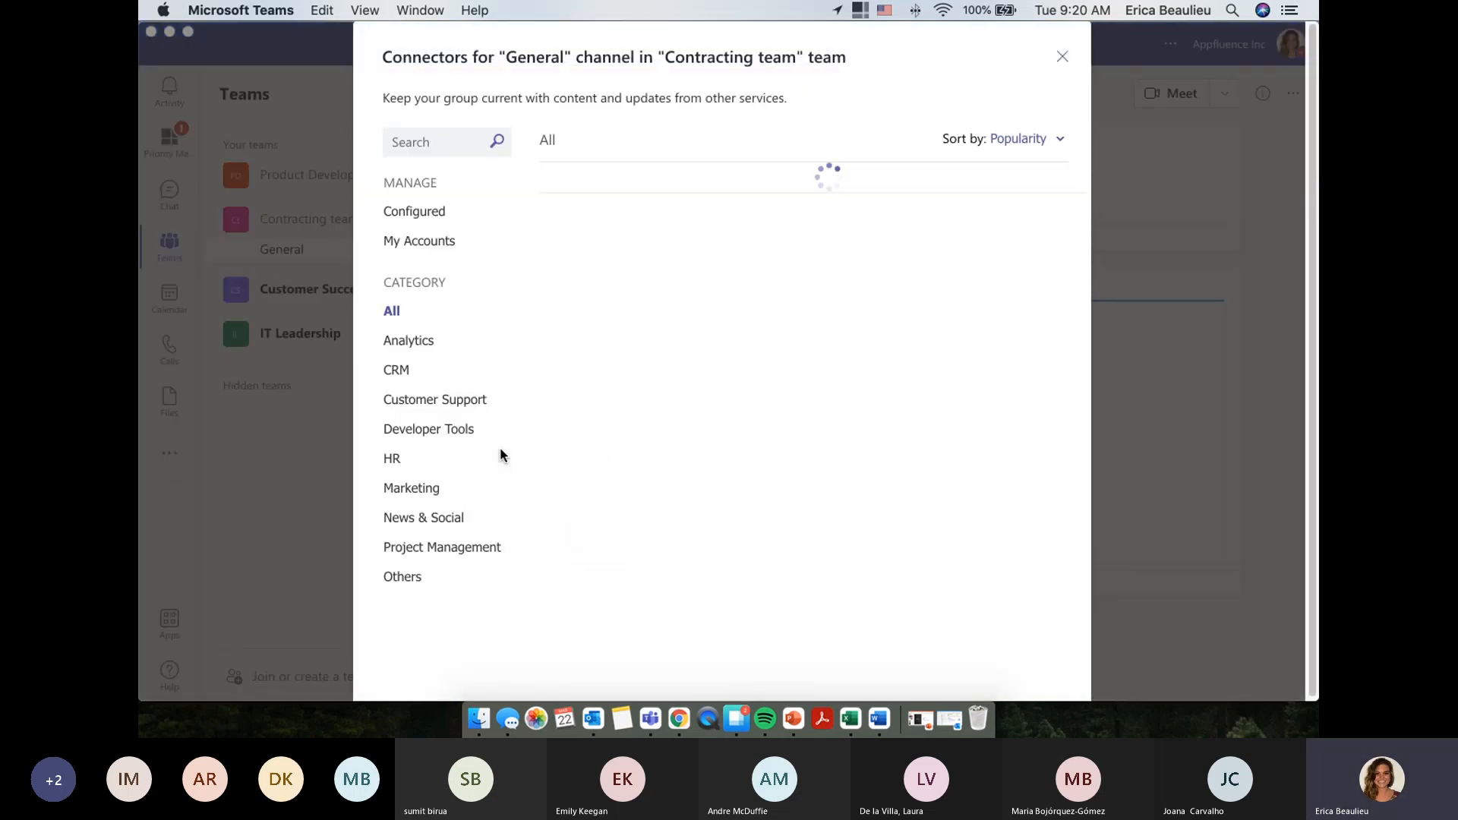
pyautogui.click(433, 212)
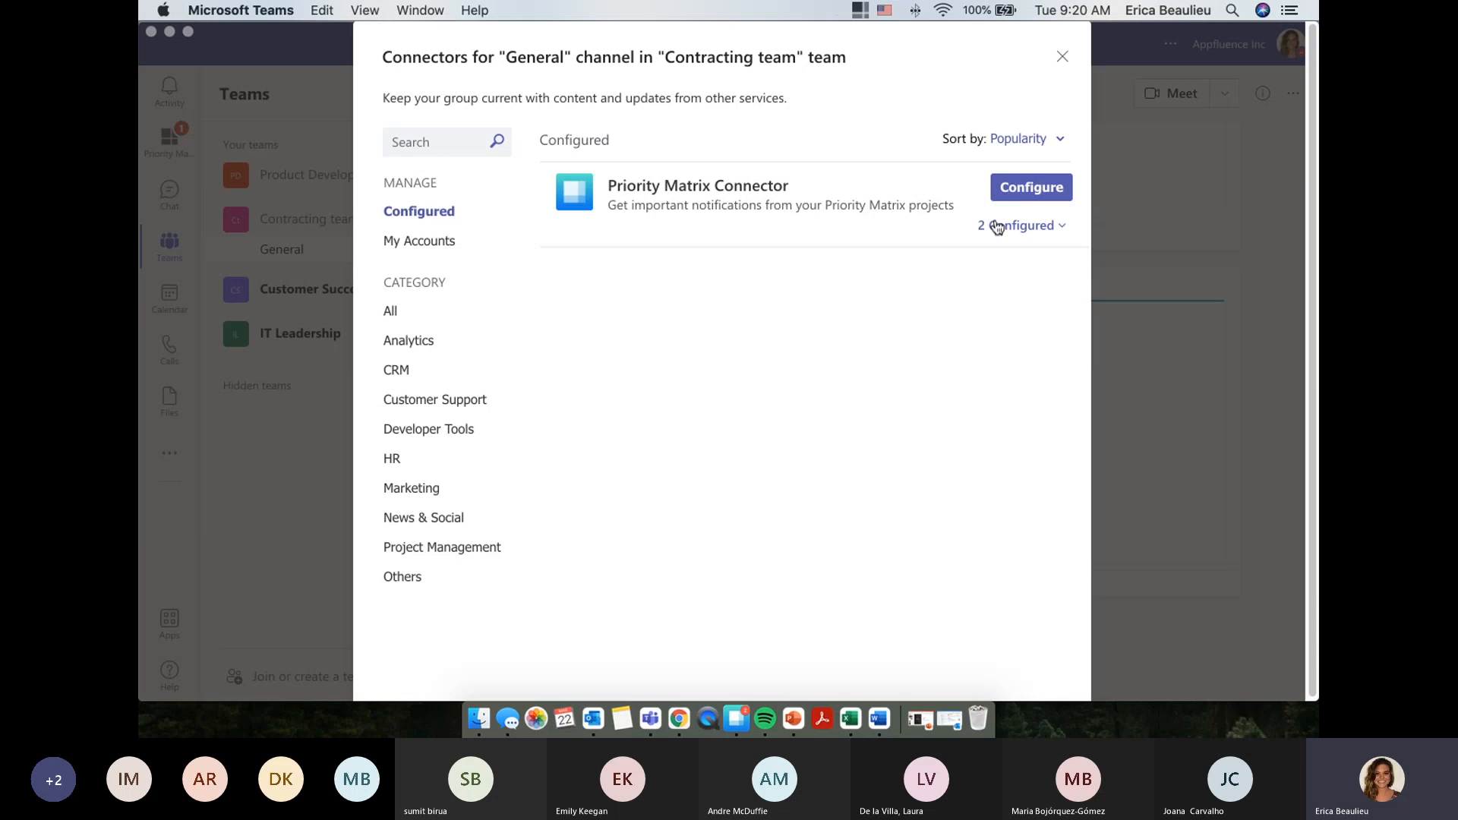
# Review the Priority Matrix Connector's notification source and update options, then leave them unsaved and close the channel's connectors
pyautogui.click(1061, 195)
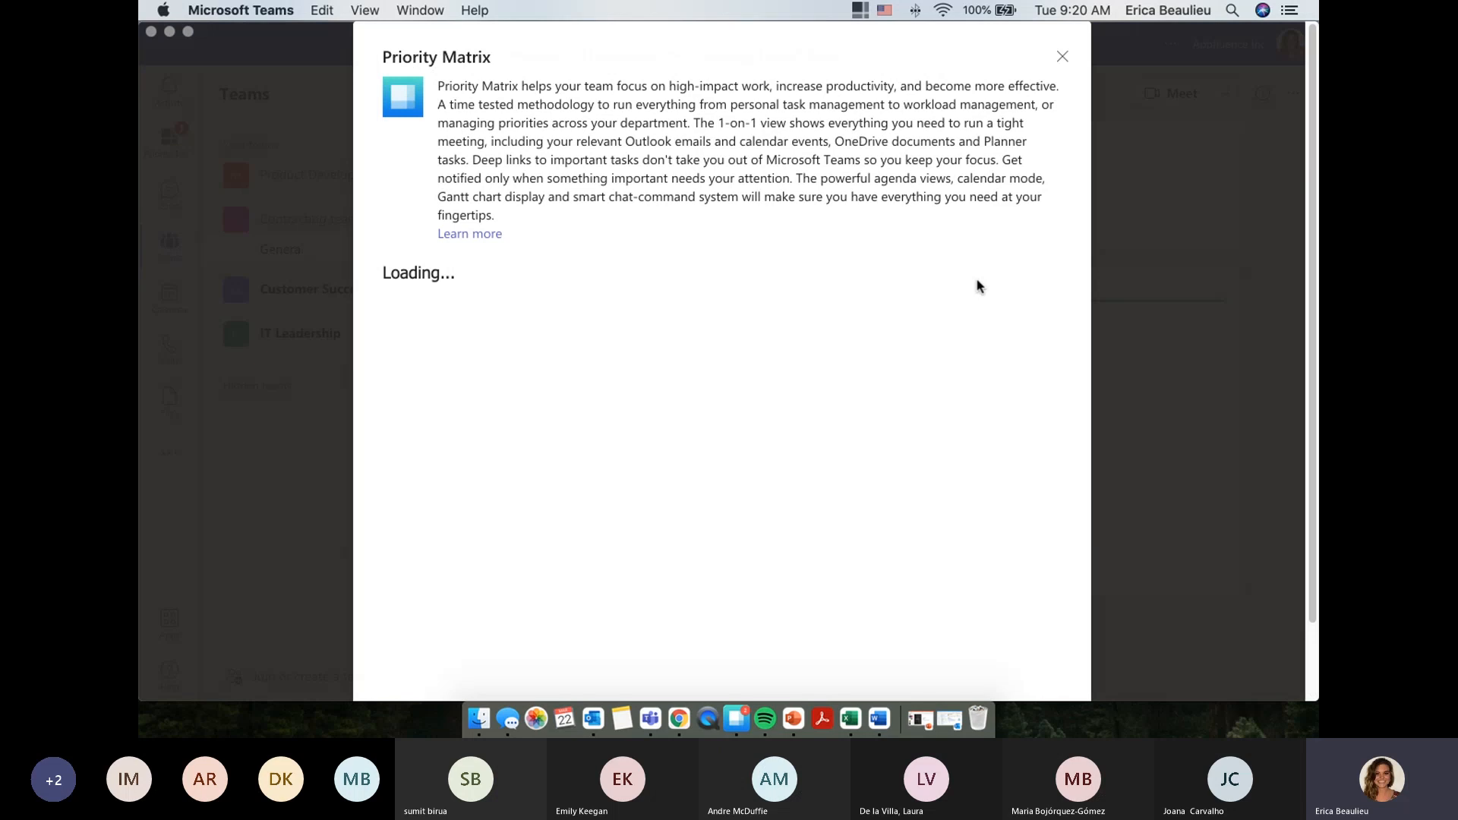
pyautogui.scroll(-2, 978, 285)
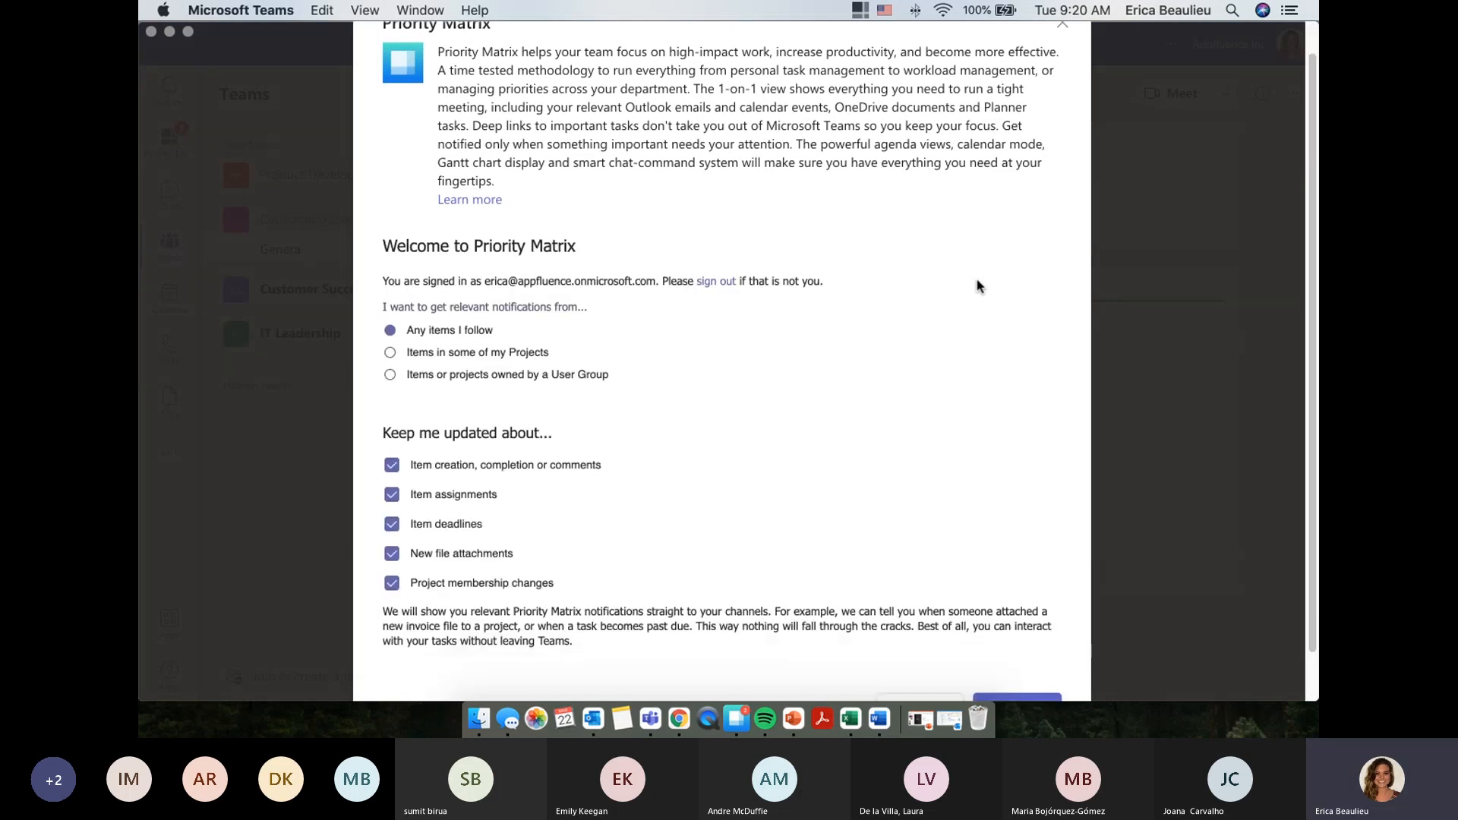
pyautogui.scroll(-2, 977, 282)
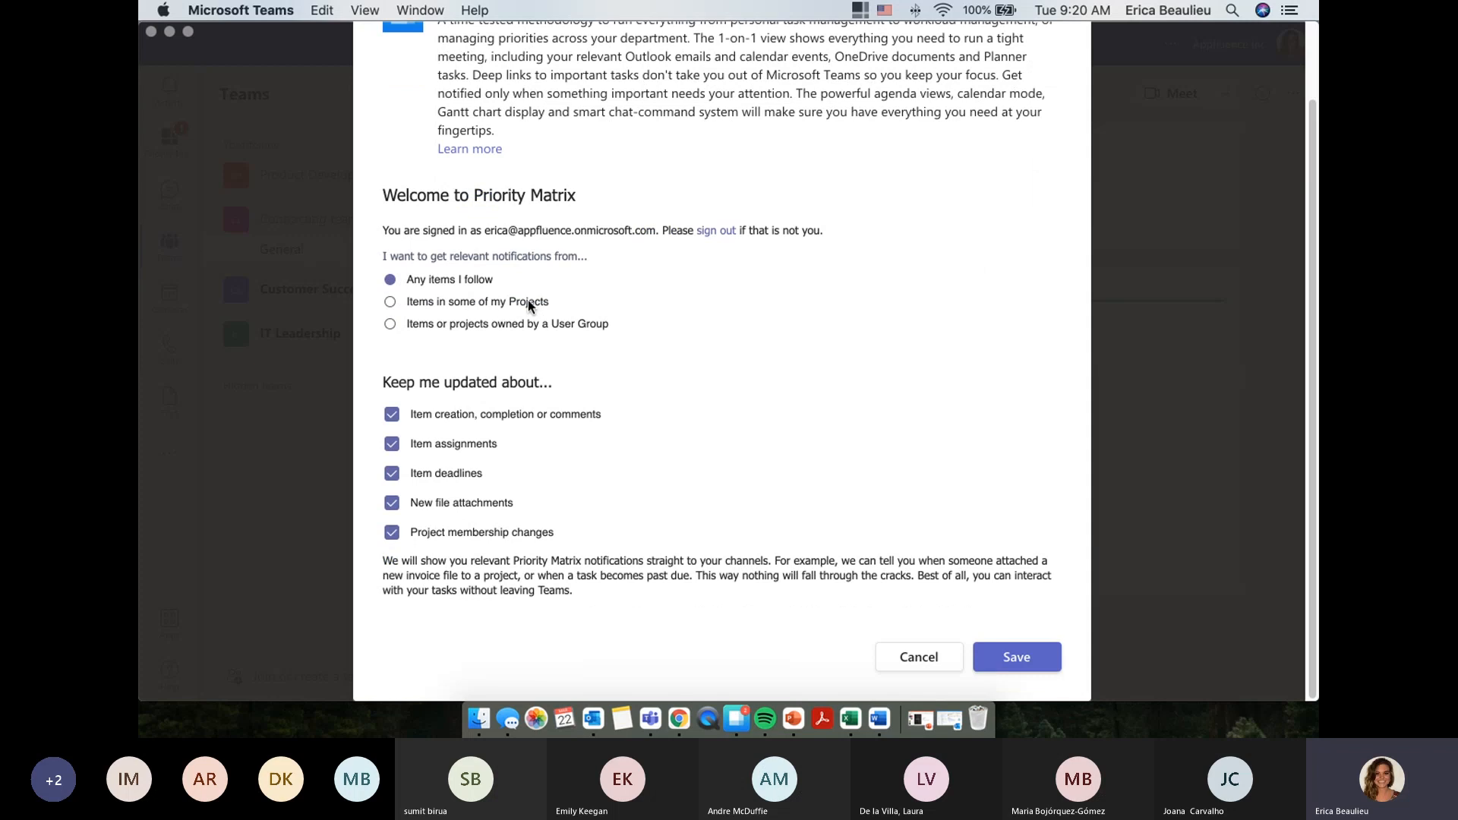
pyautogui.moveTo(390, 382); pyautogui.dragTo(569, 392)
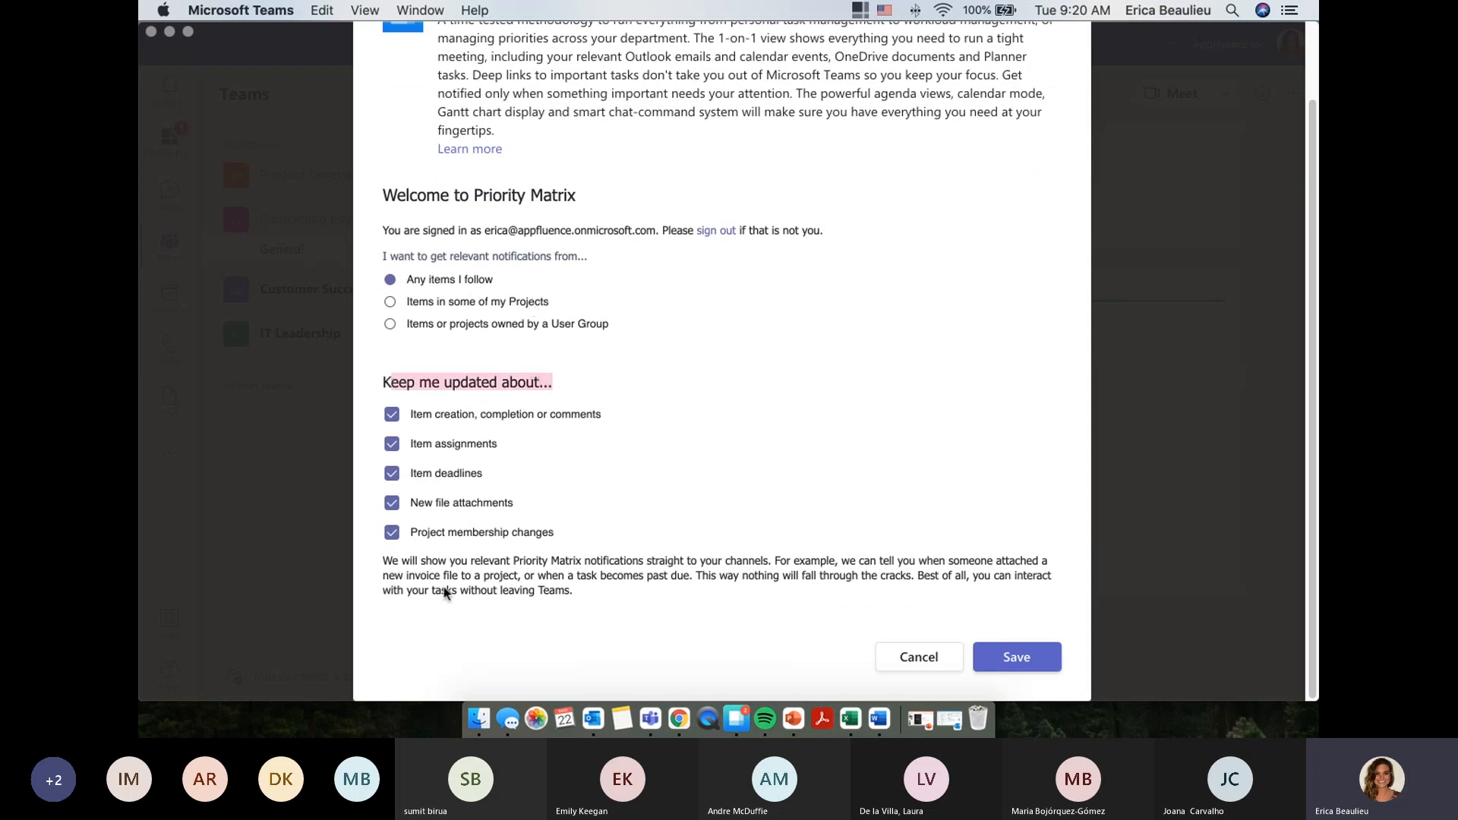
pyautogui.click(976, 662)
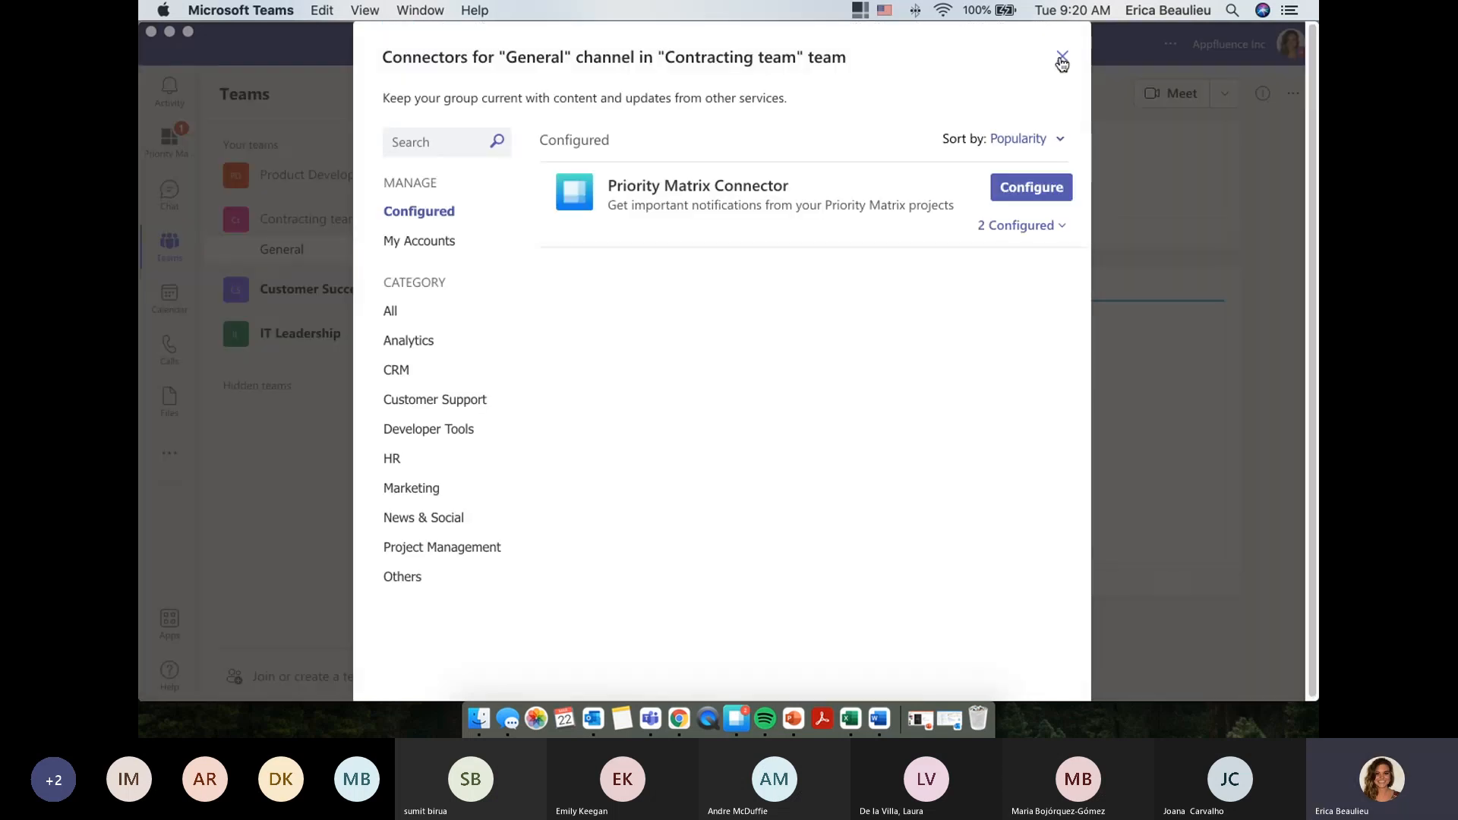
pyautogui.click(1062, 61)
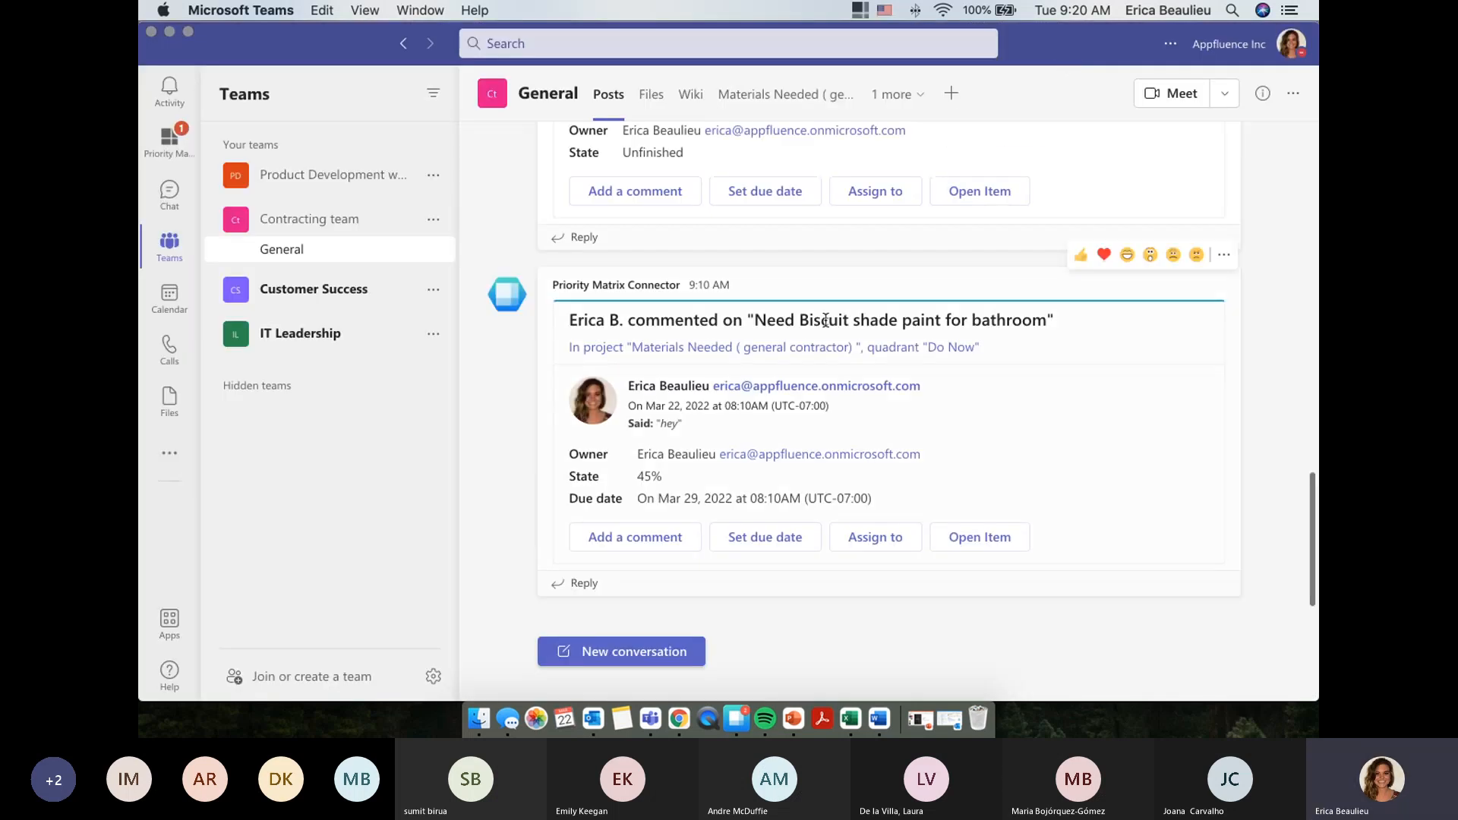
# Add the item "new test item due in 4 days" to the Do Now quadrant of the channel's "Materials Needed (general contractor)" project
pyautogui.click(796, 91)
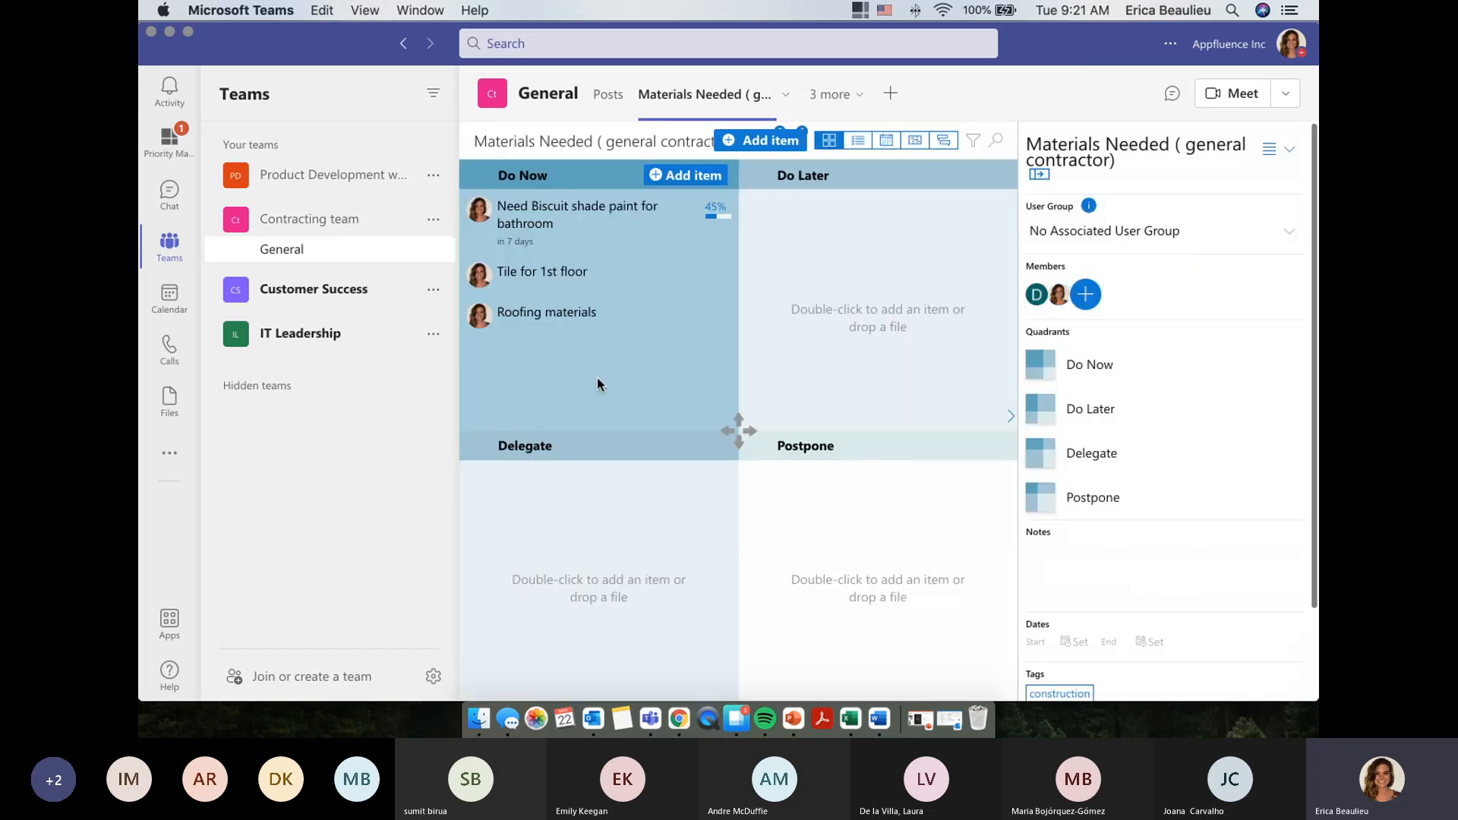
pyautogui.doubleClick(597, 377)
pyautogui.write('new test item due in')
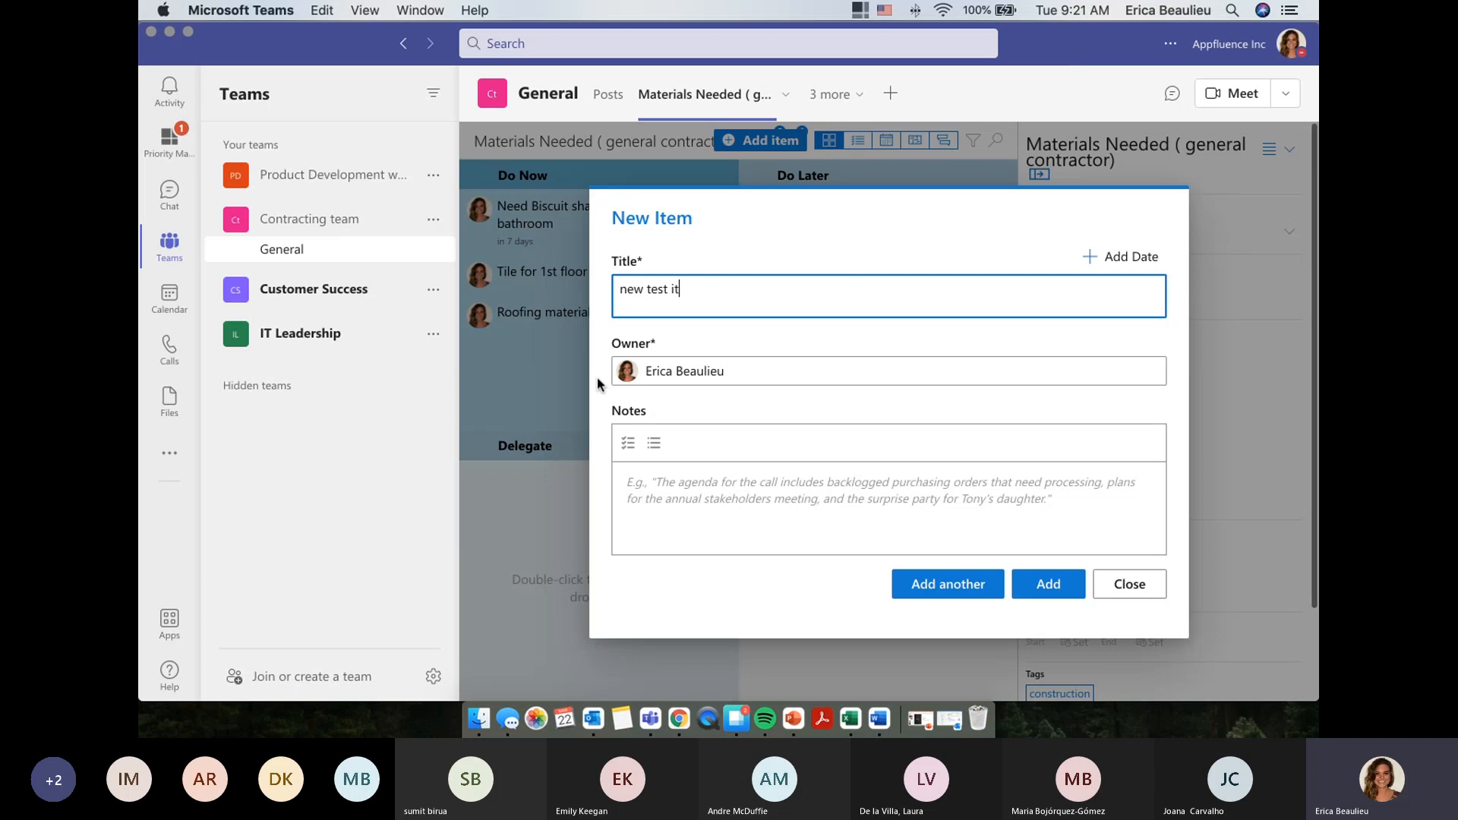
pyautogui.write(' 4 days')
pyautogui.press('Return')
pyautogui.click(1039, 465)
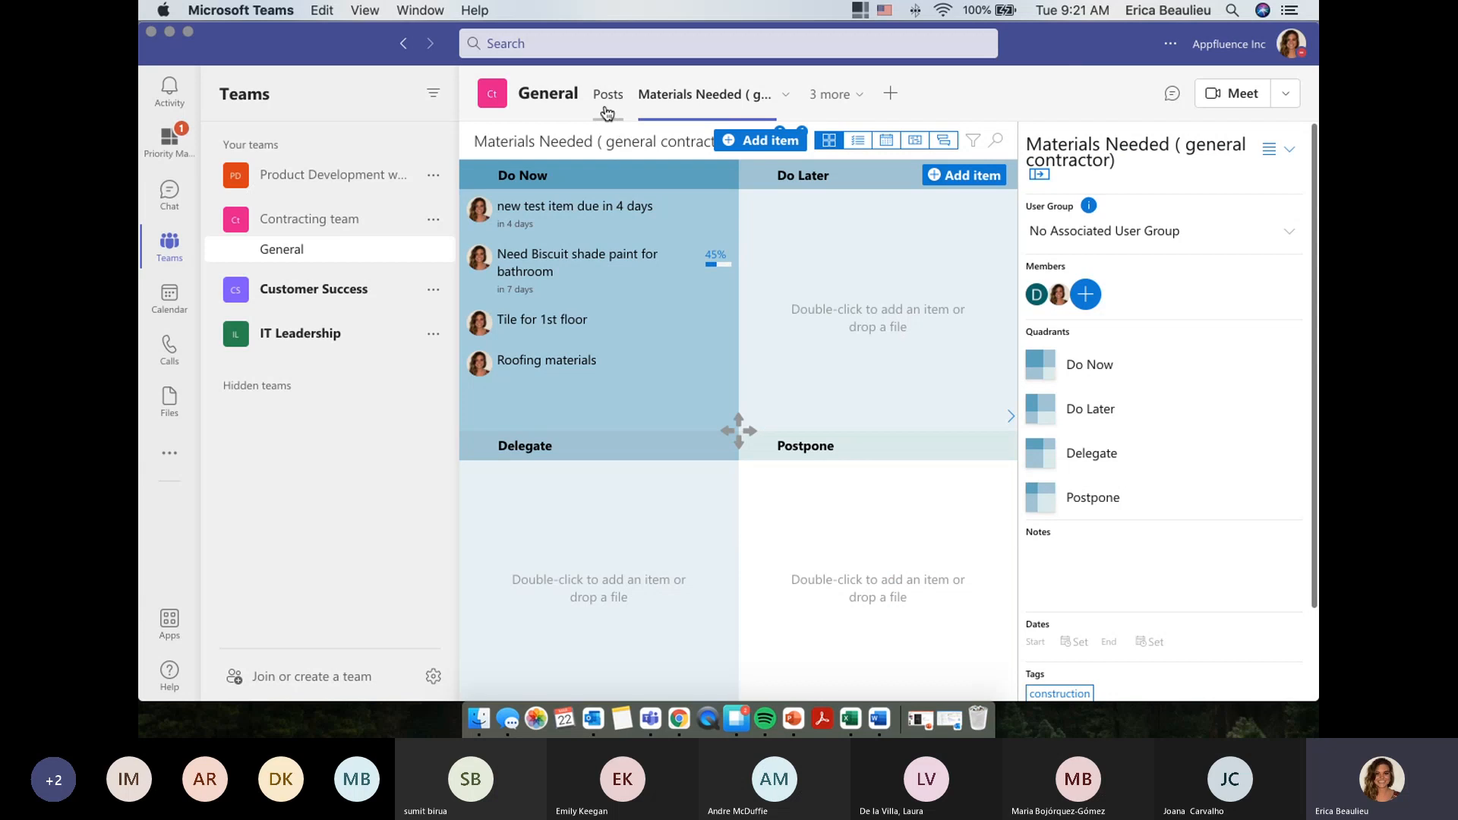
# Return to the General channel's posts and examine the Priority Matrix Connector notification for the new test item
pyautogui.click(607, 110)
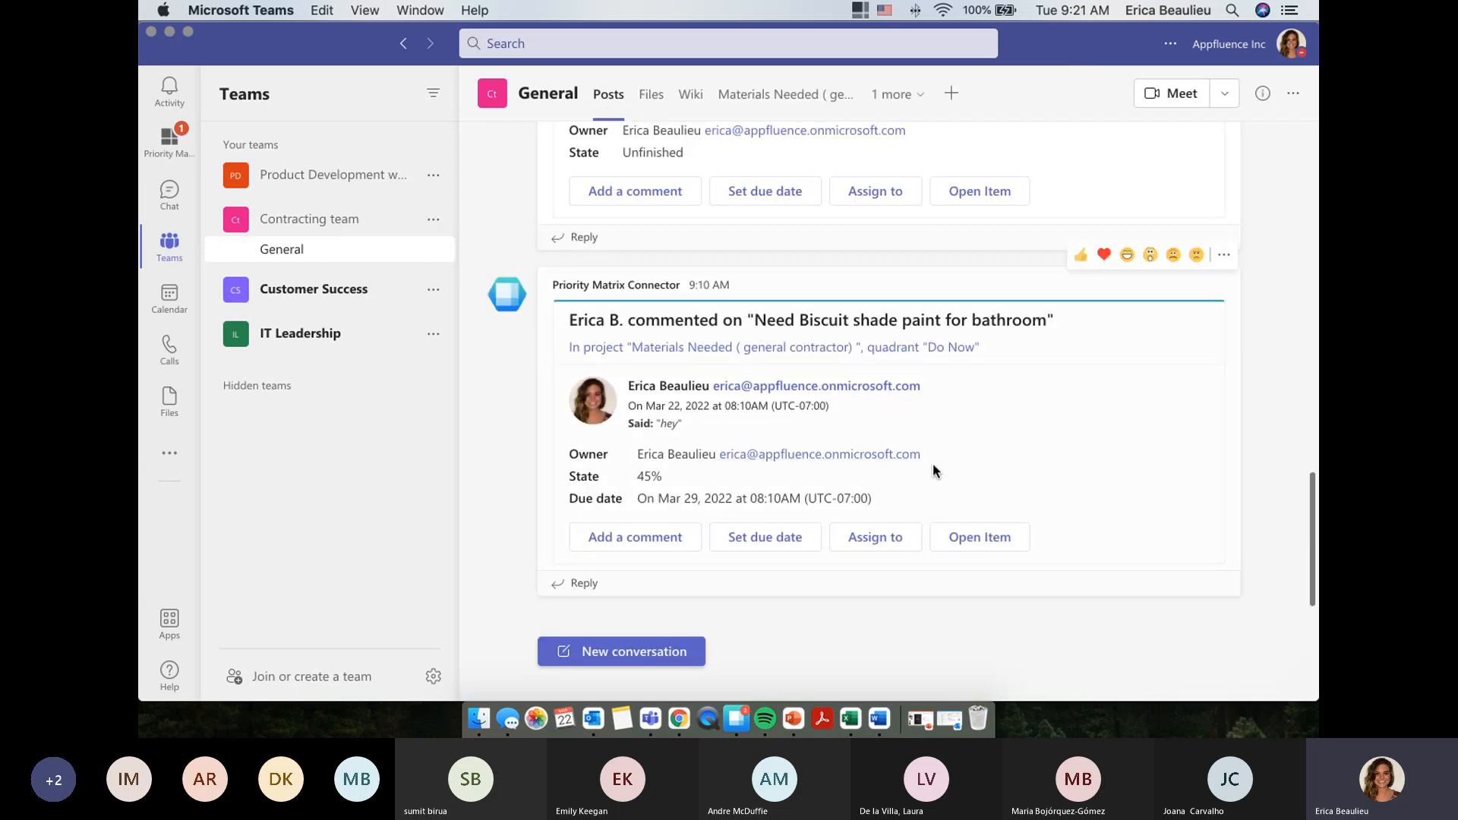
pyautogui.moveTo(547, 298); pyautogui.dragTo(1267, 502)
pyautogui.click(1267, 496)
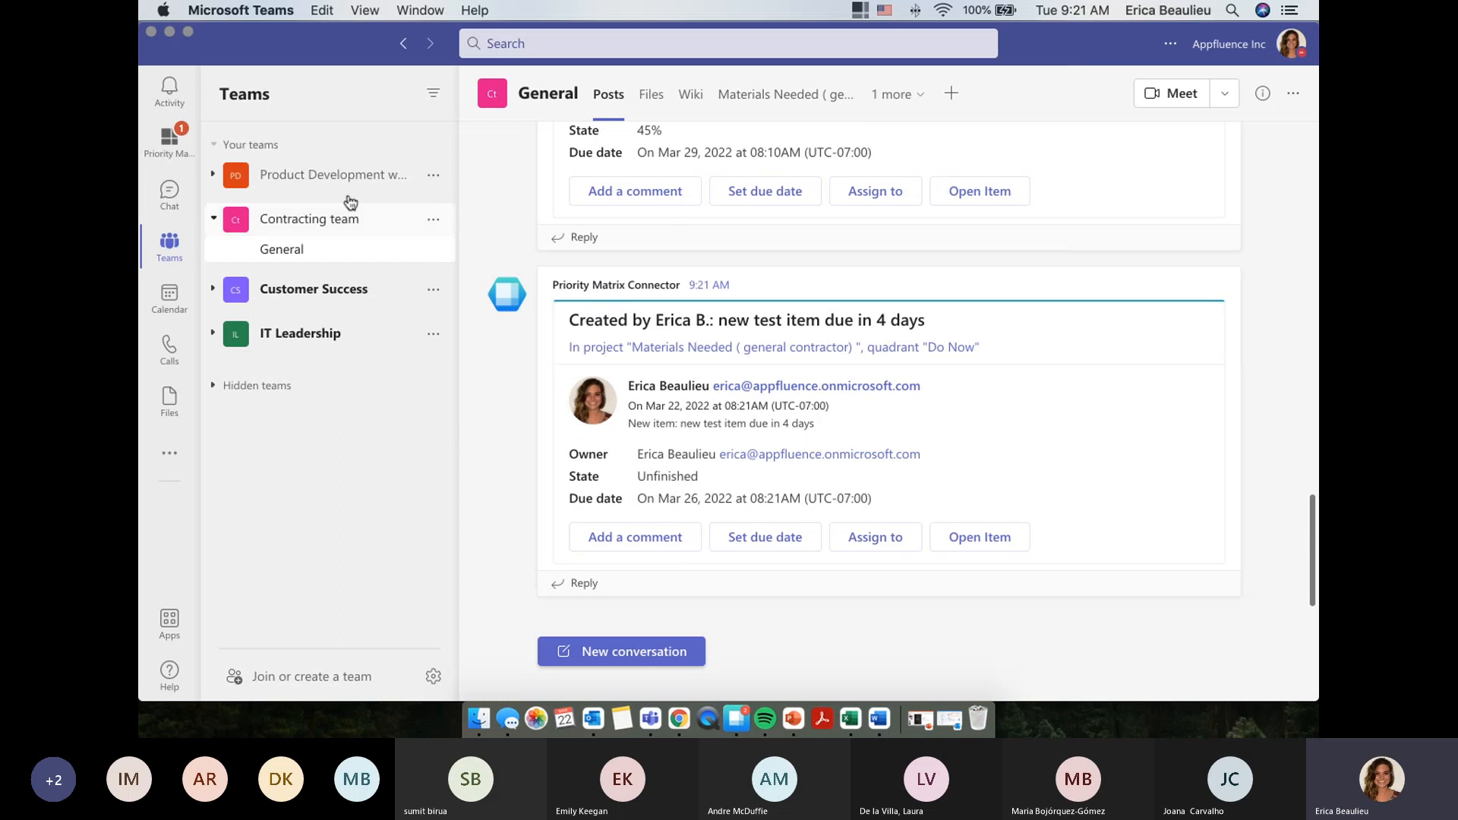
# View the new item in the channel's "Materials Needed (general contractor)" project again, then go back to the posts
pyautogui.click(766, 117)
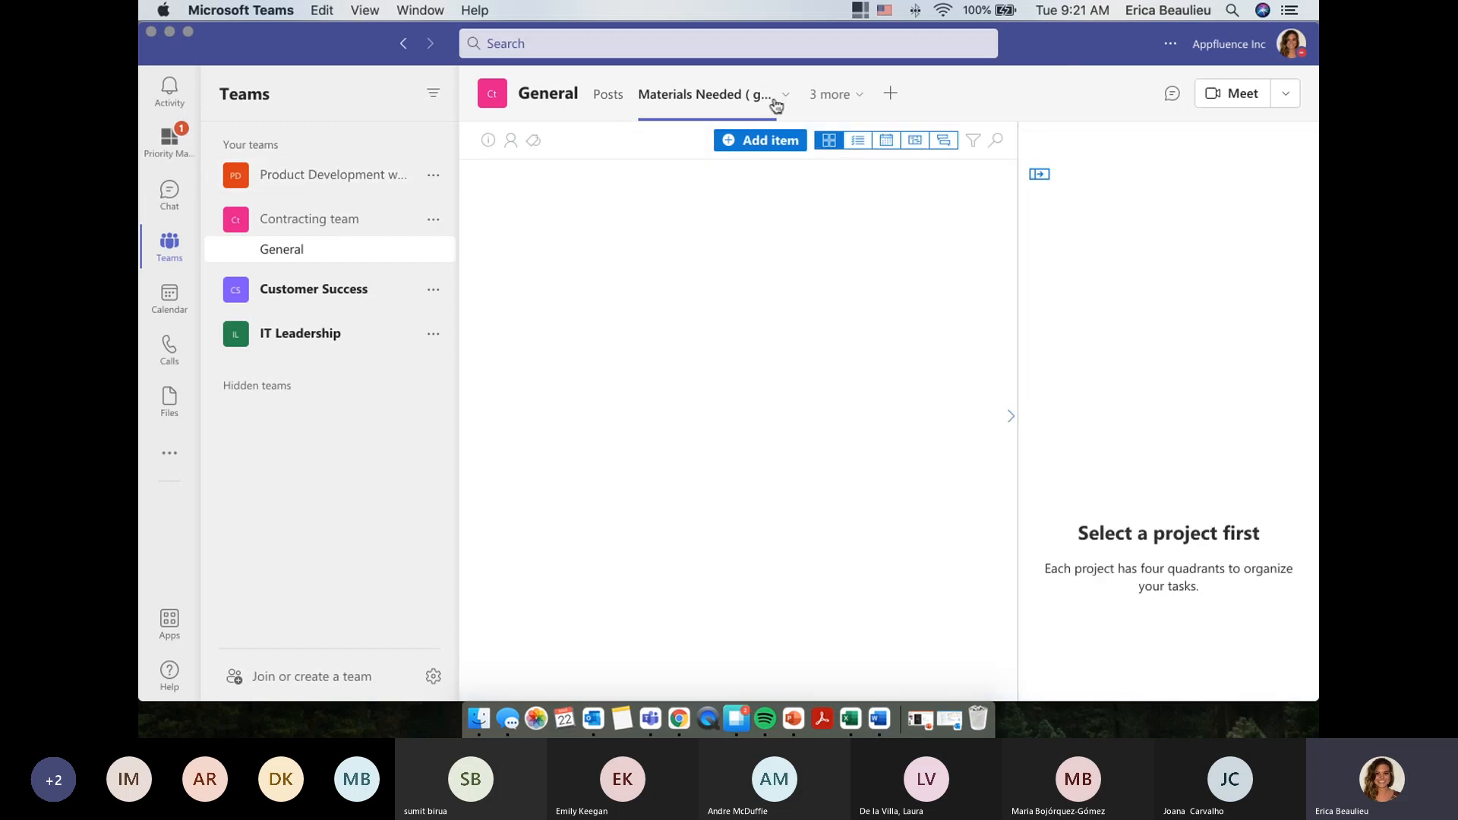
pyautogui.click(836, 95)
pyautogui.click(976, 118)
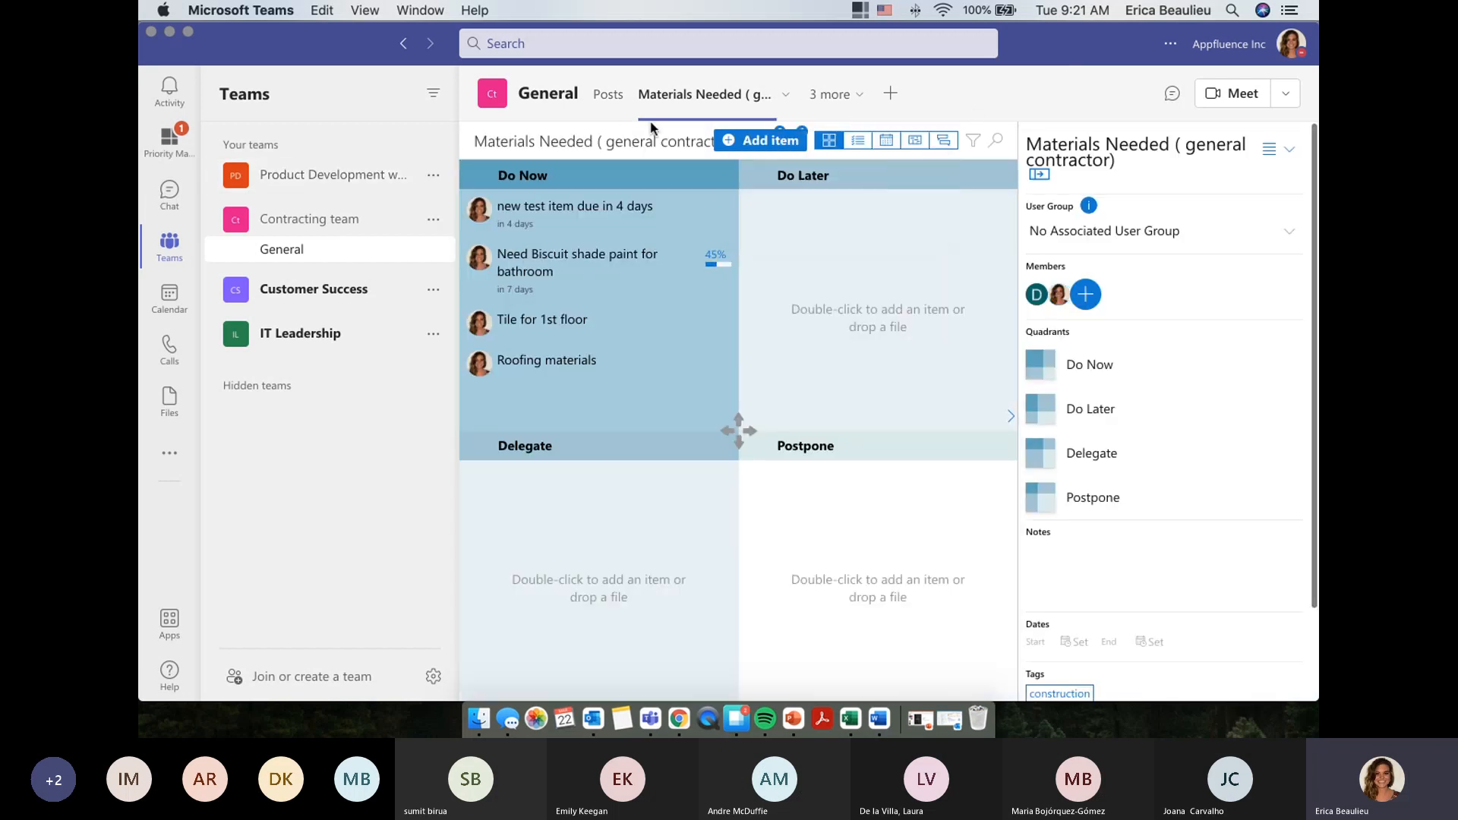
pyautogui.click(607, 95)
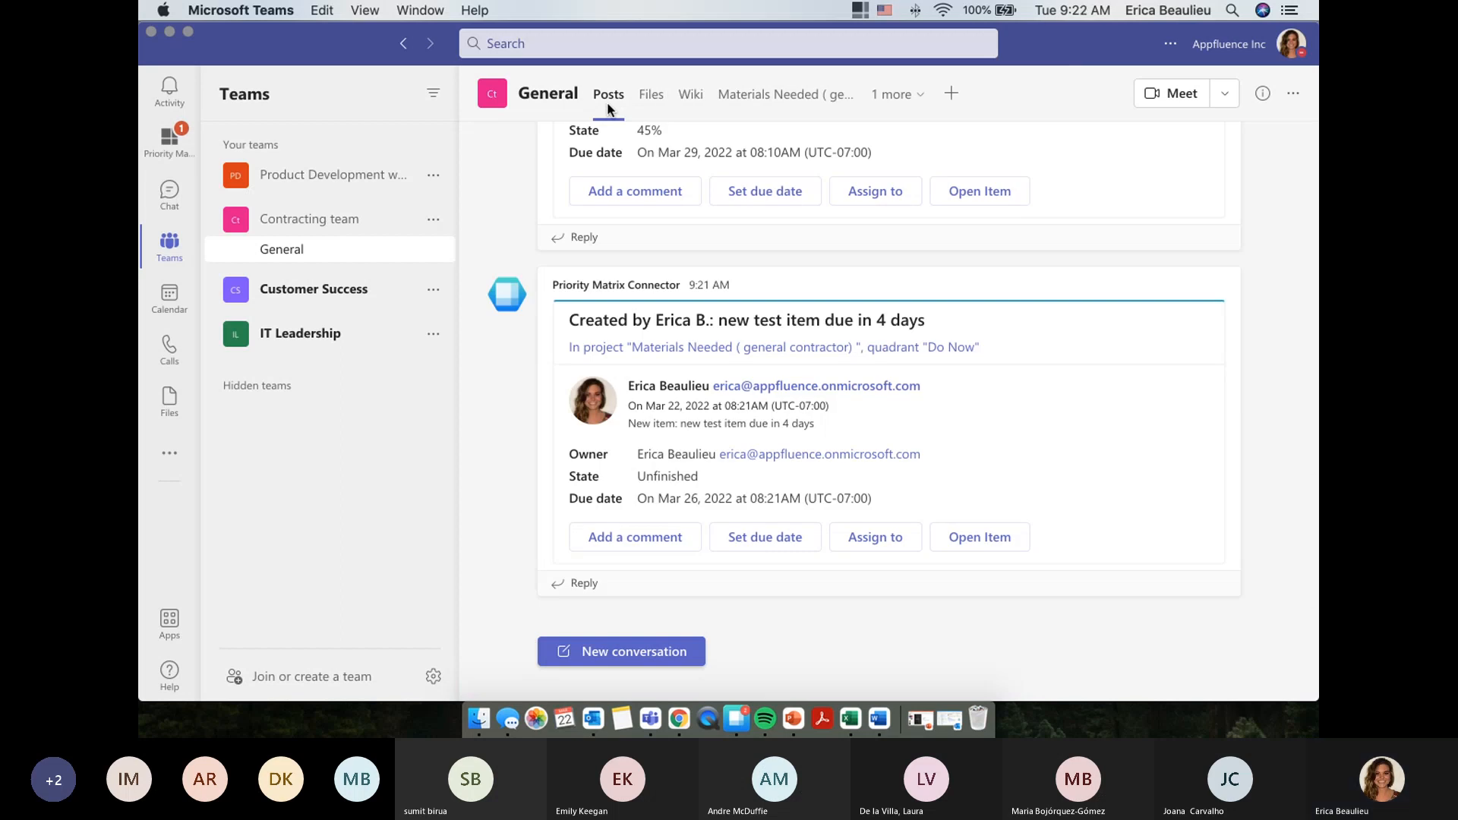
# Send the message "hey can we talk about the latest software update?" in the Demo User chat
pyautogui.click(170, 195)
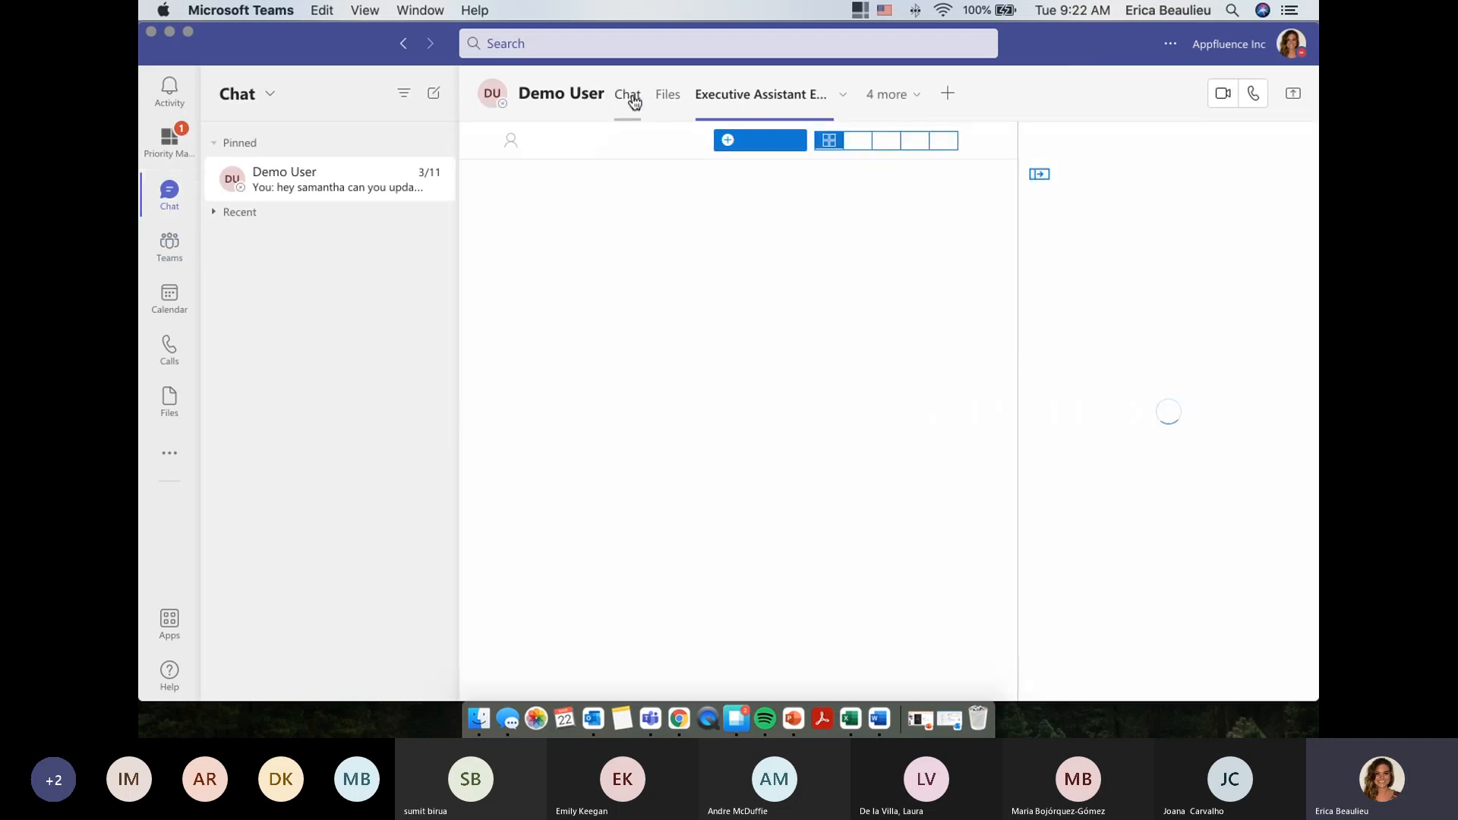
pyautogui.click(633, 97)
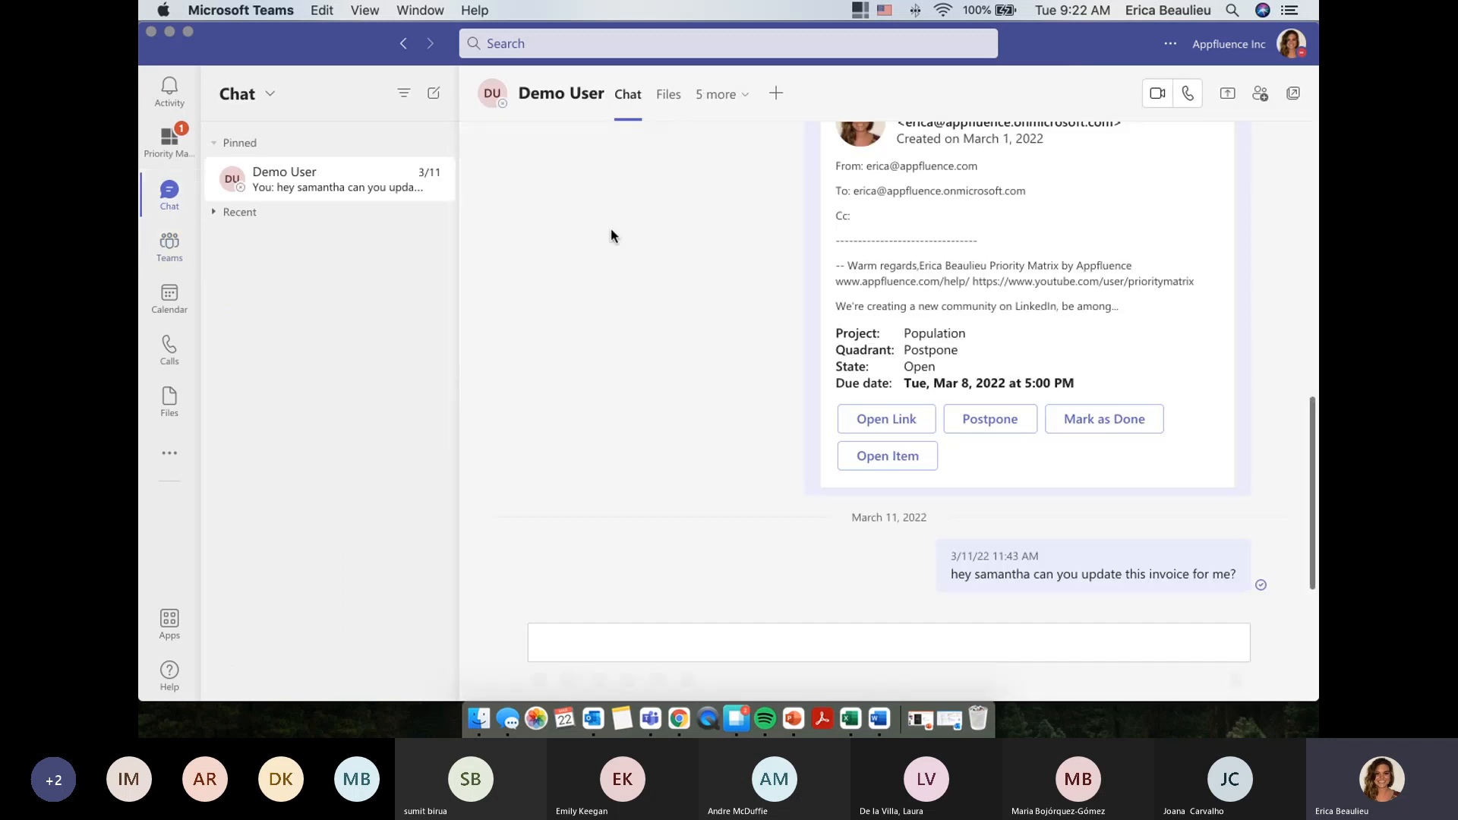
pyautogui.click(813, 641)
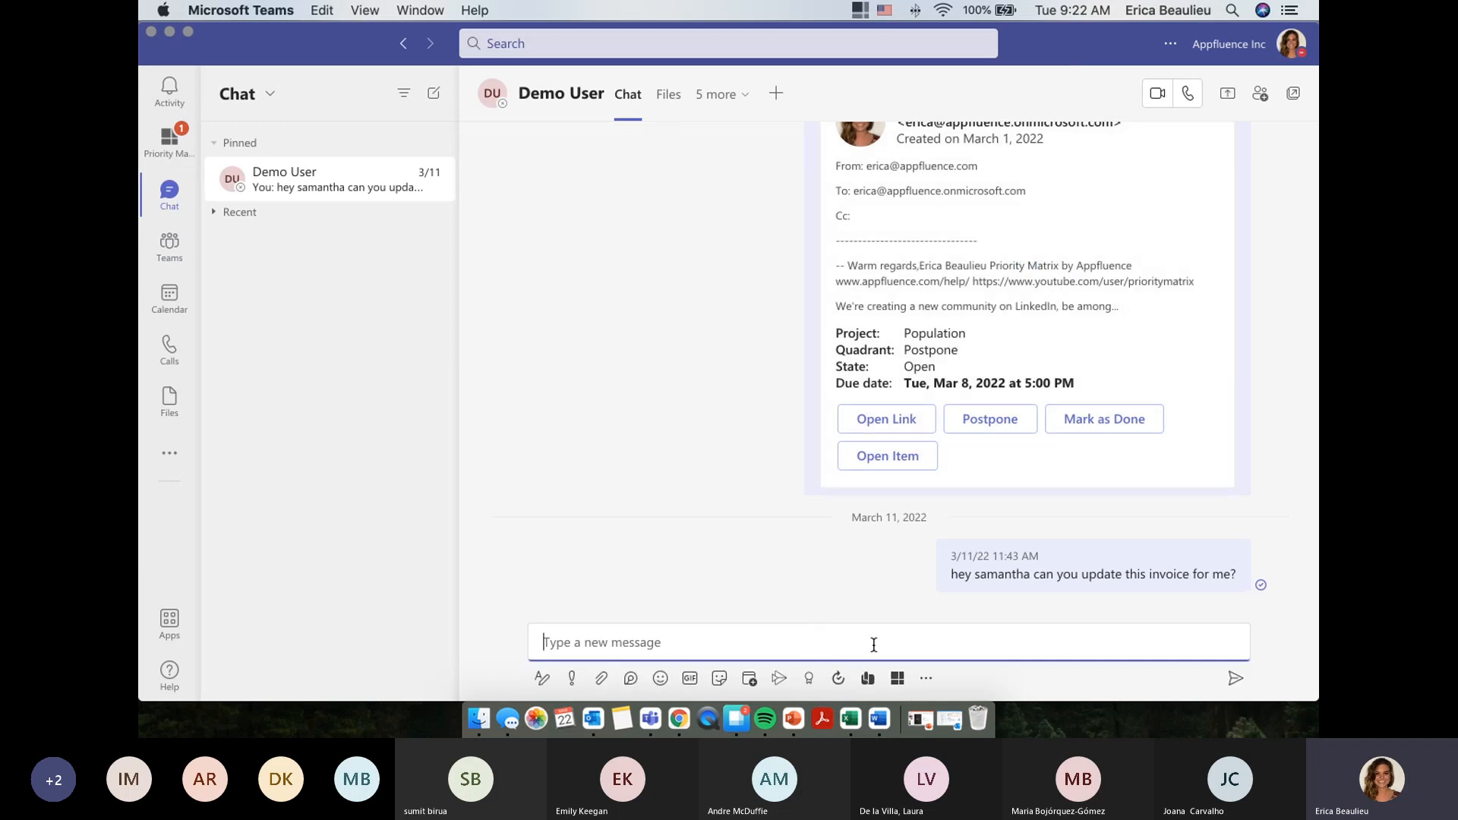
pyautogui.write('hey can we atlk about the latest software update')
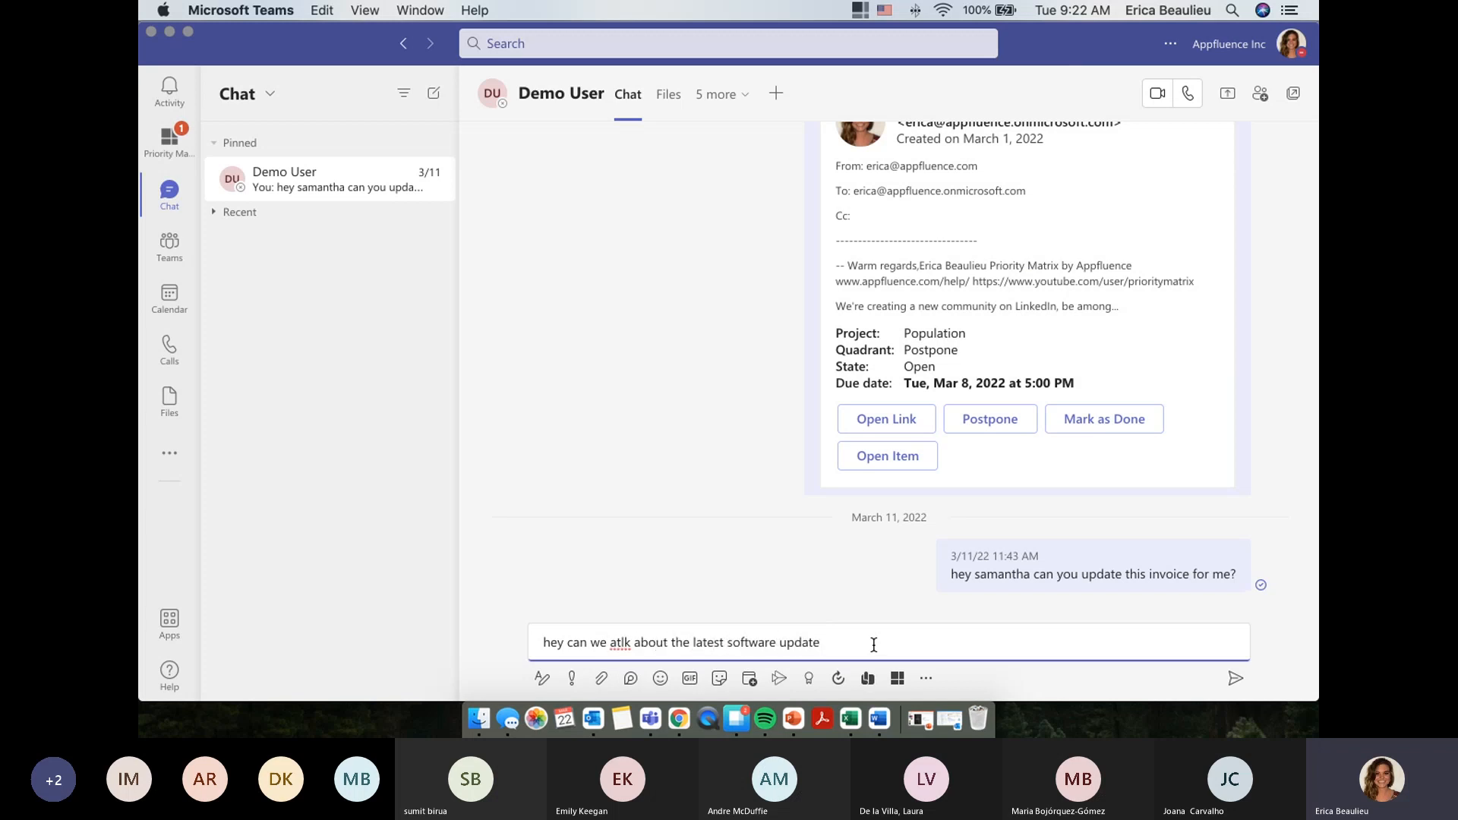
pyautogui.click(633, 645)
pyautogui.press('BackSpace')
pyautogui.press('BackSpace')
pyautogui.write('ta')
pyautogui.press('Return')
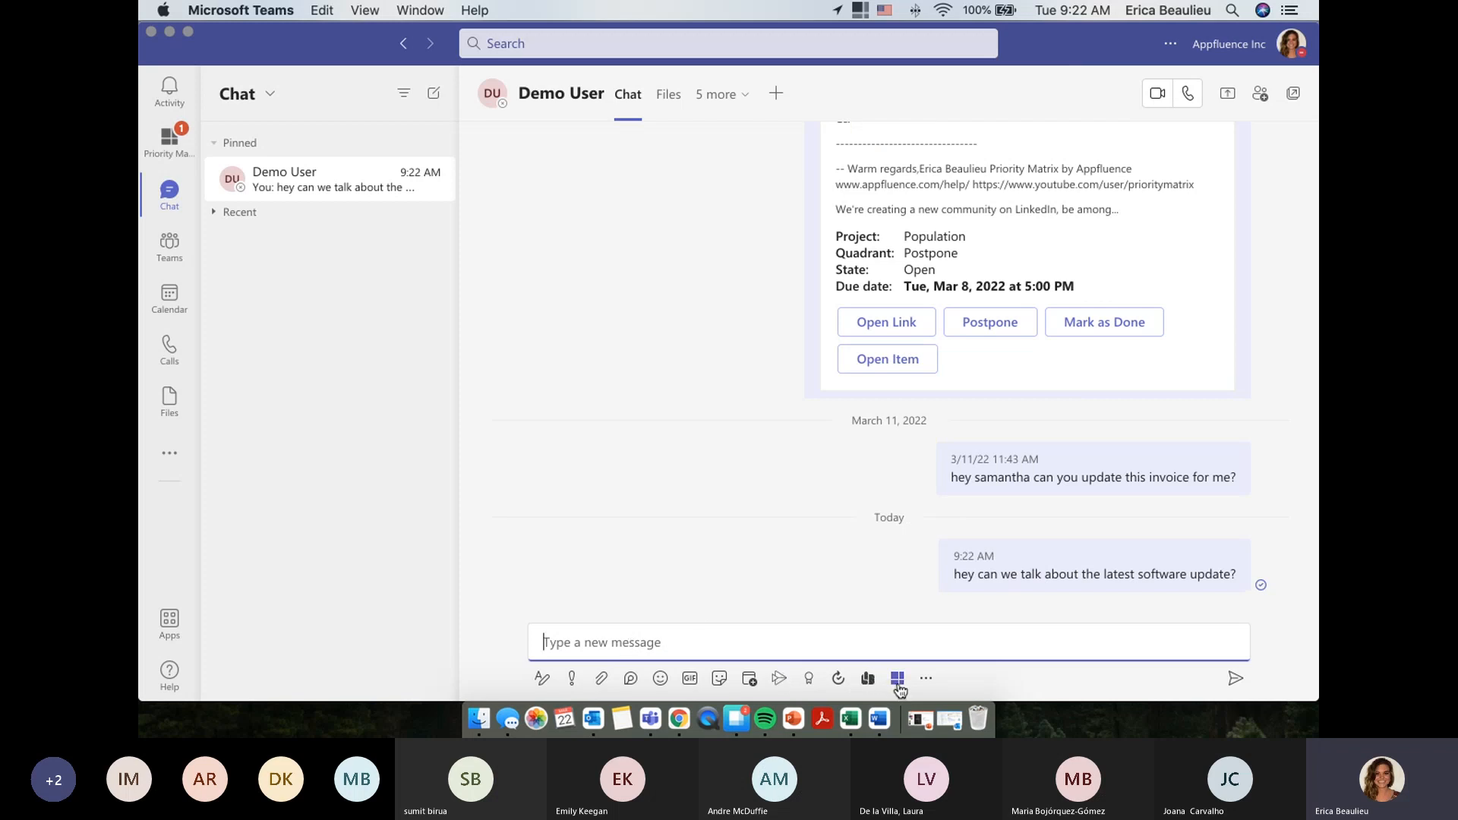
# Share the Priority Matrix item "new test item due in 4 days" as a card in the Demo User chat
pyautogui.click(898, 680)
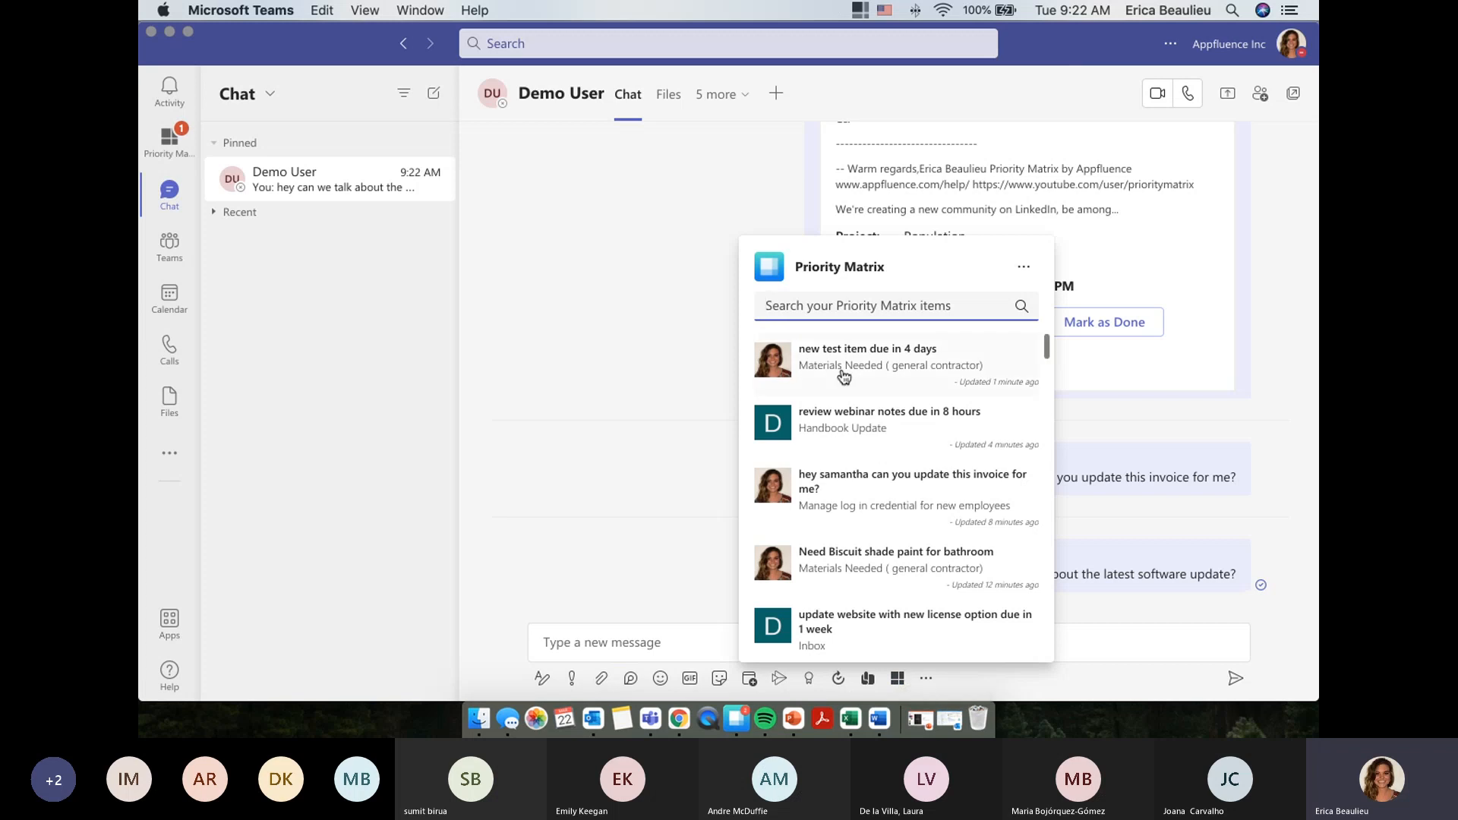
pyautogui.click(843, 377)
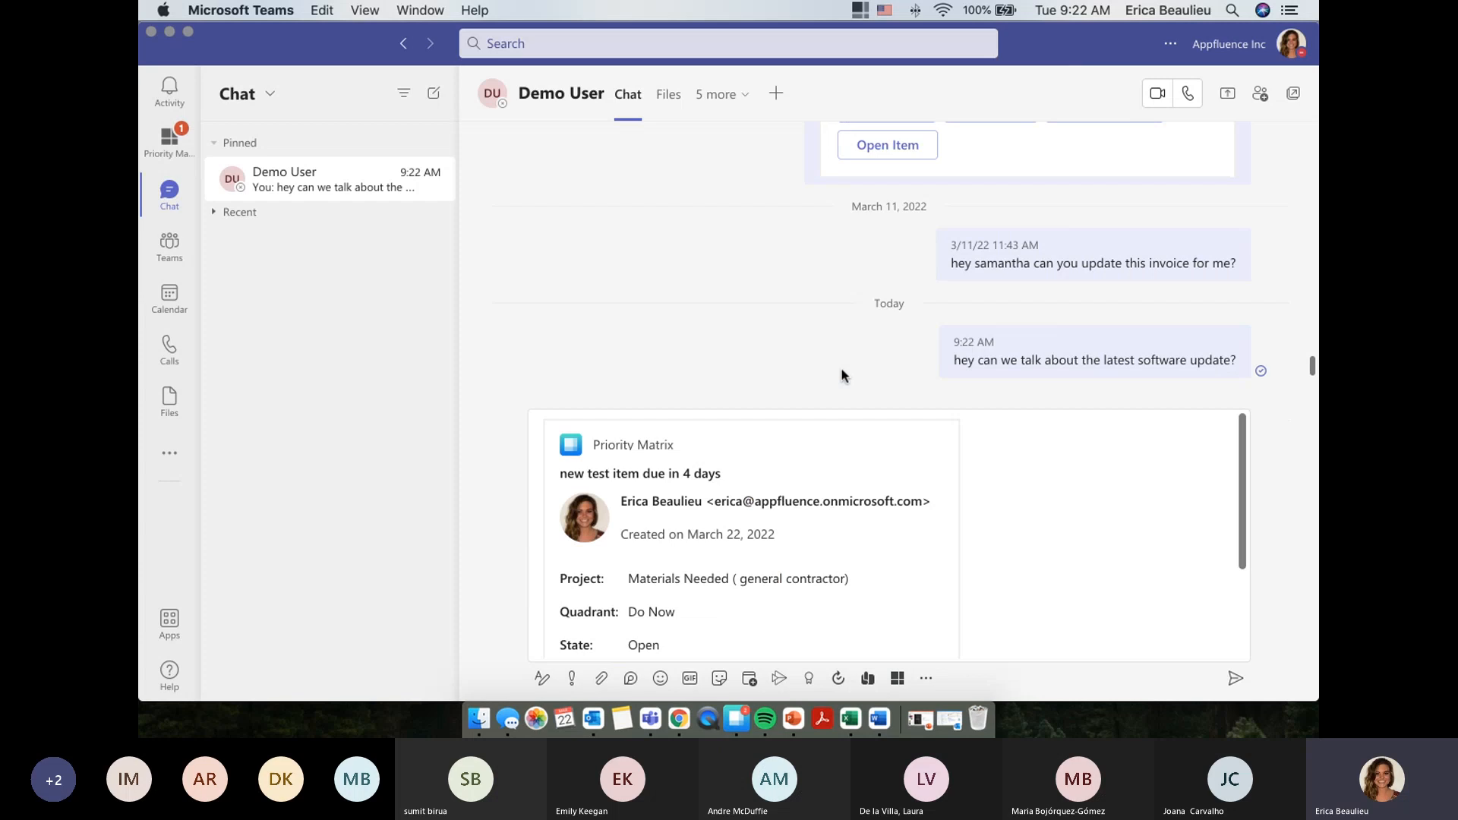
pyautogui.click(993, 482)
pyautogui.scroll(-2, 993, 483)
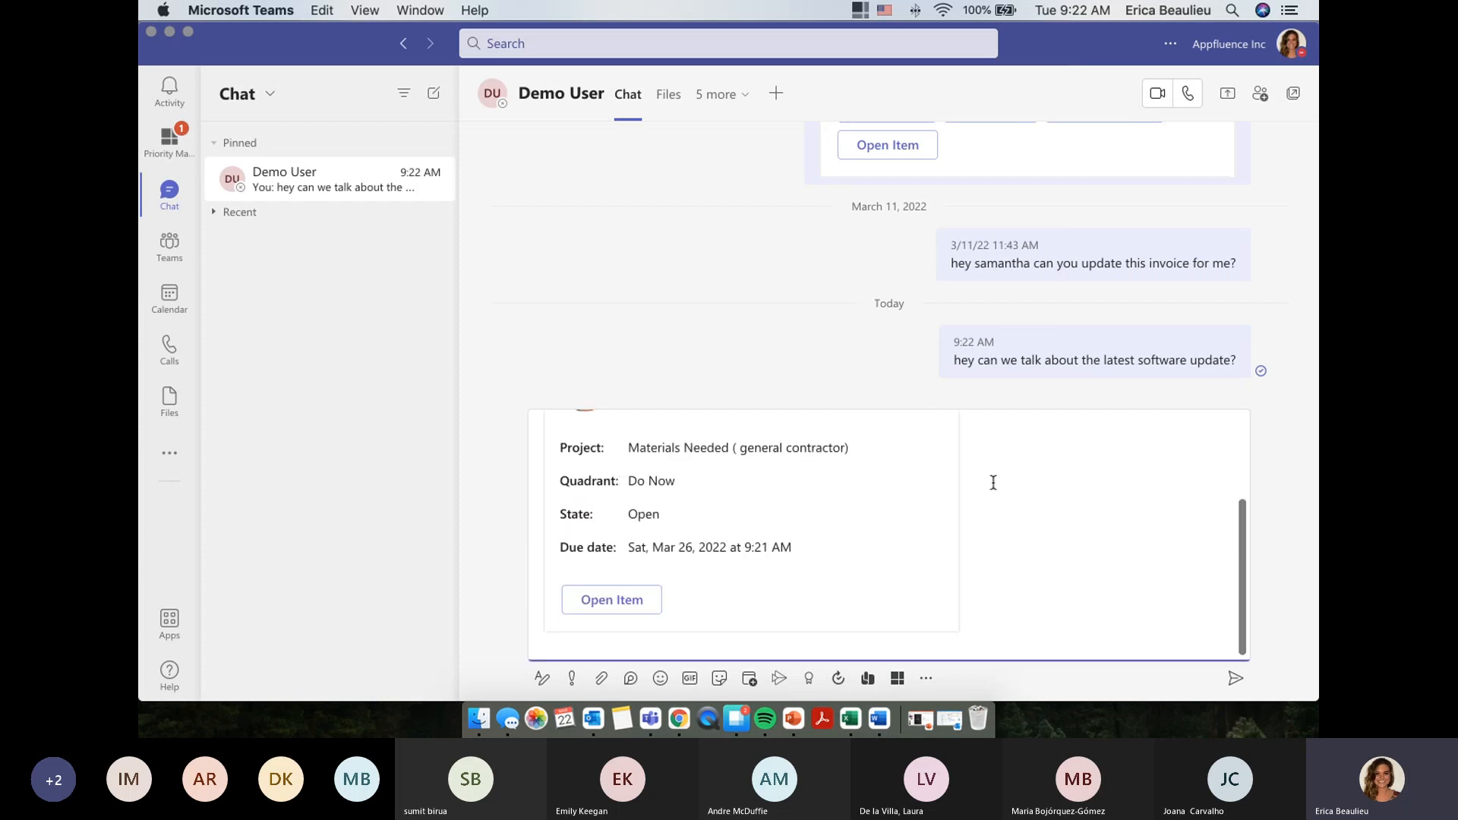
pyautogui.press('Return')
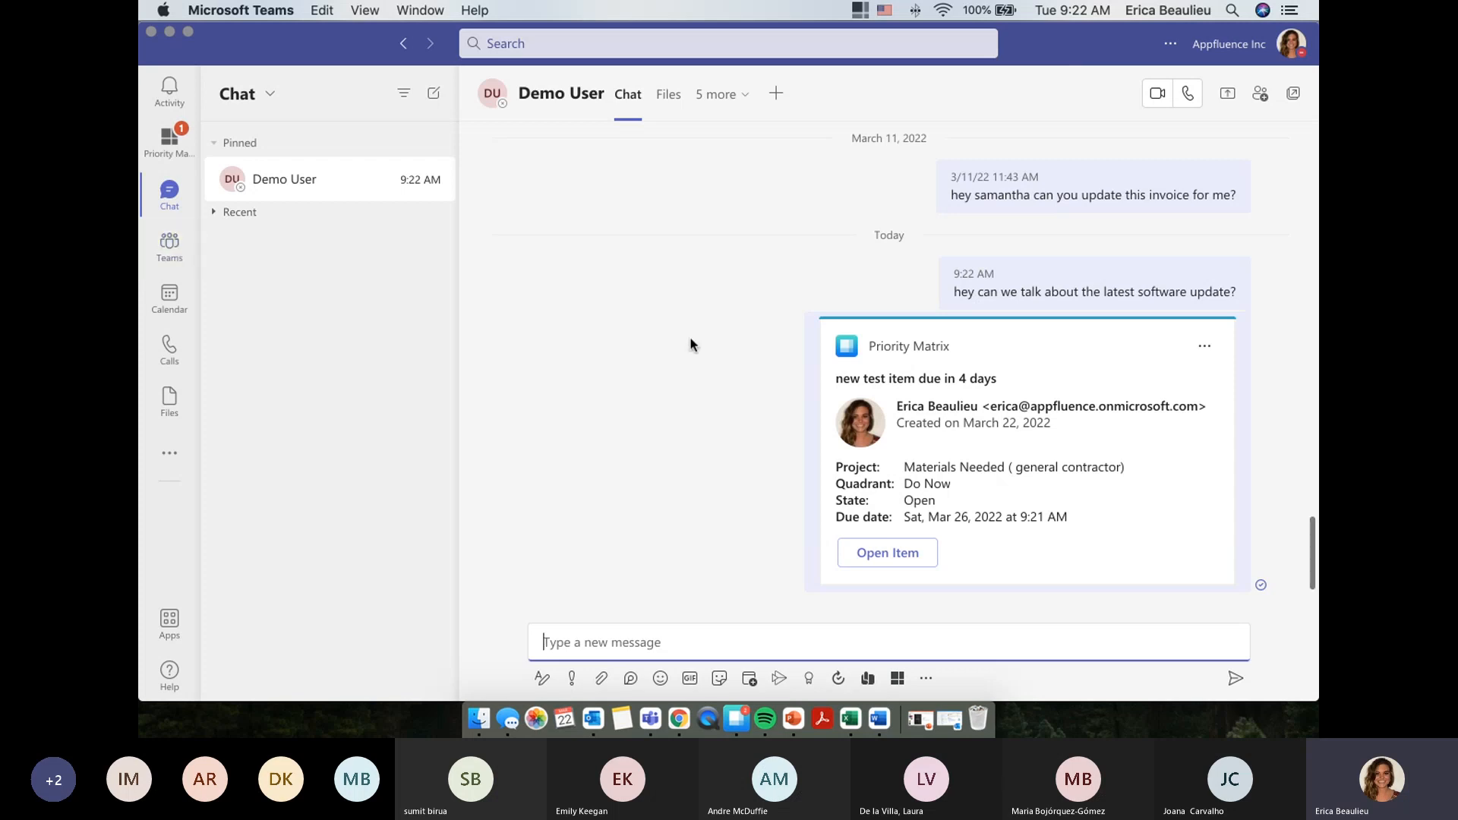
# Look at the additional options of the Priority Matrix card sent in the chat
pyautogui.moveTo(1048, 400)
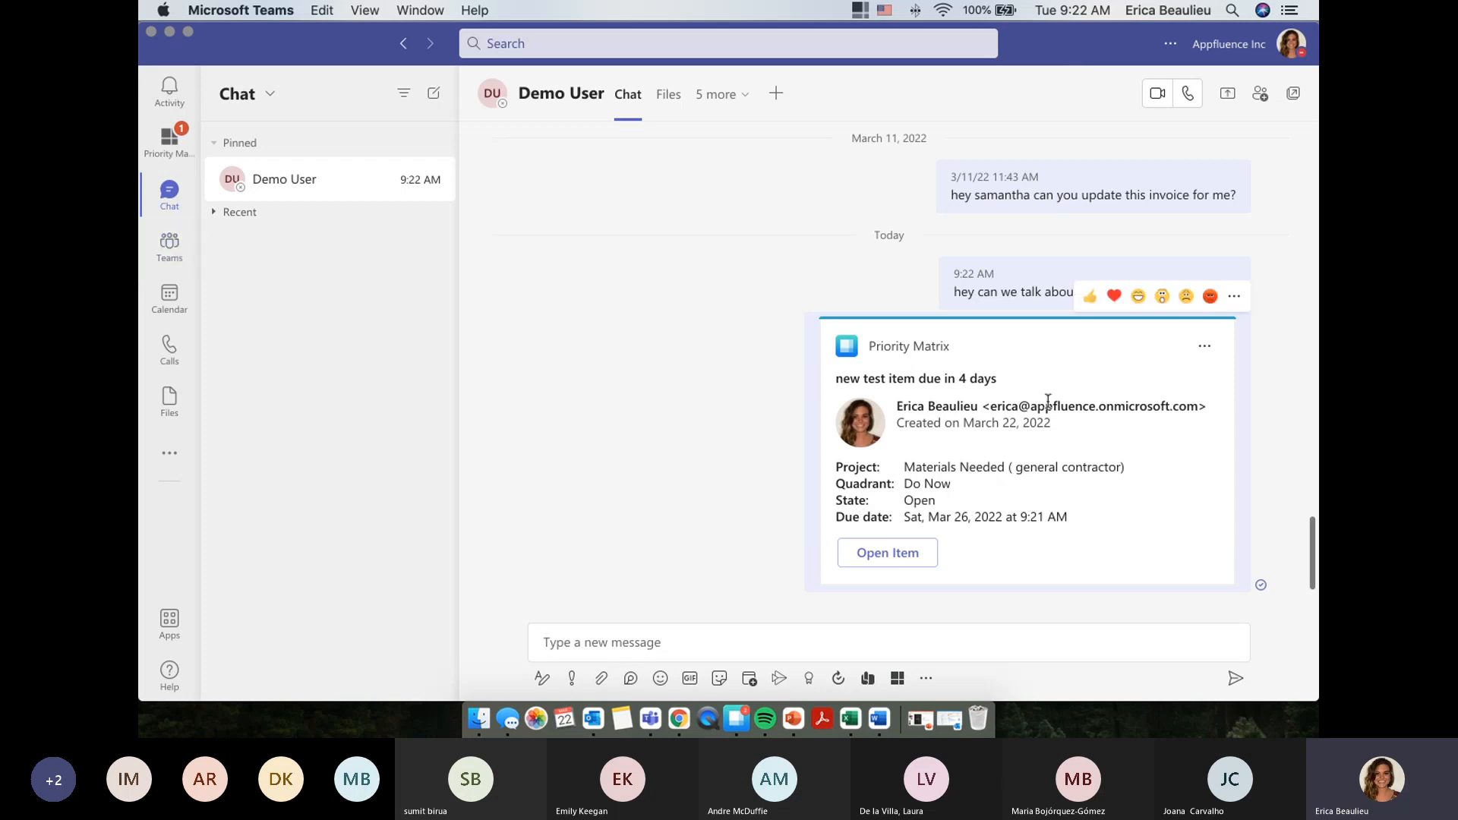
pyautogui.click(1211, 354)
pyautogui.click(1213, 355)
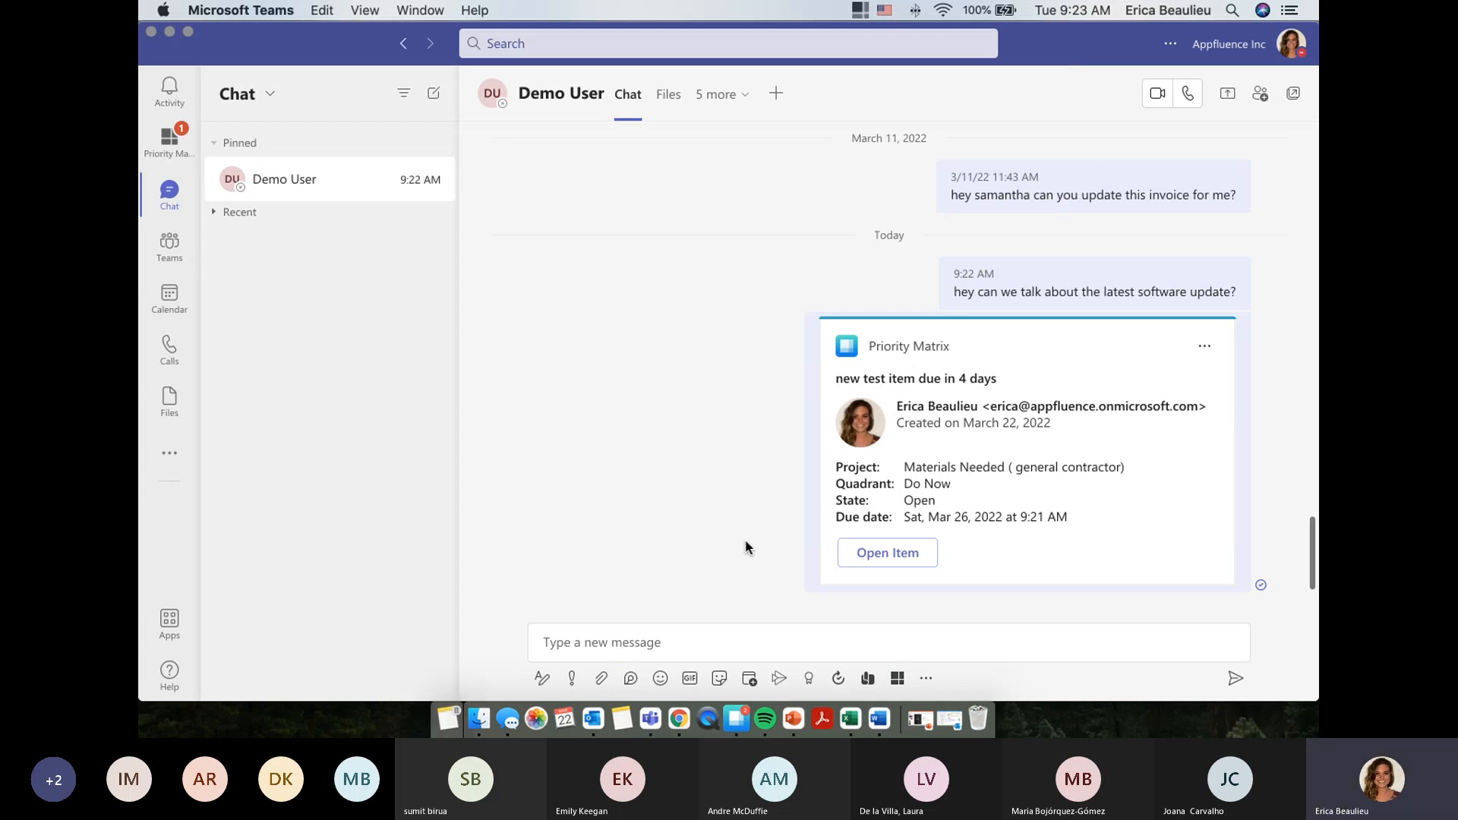
# Open Priority Matrix, view the "Handbook Update" project, and check the home overview and project list
pyautogui.click(165, 154)
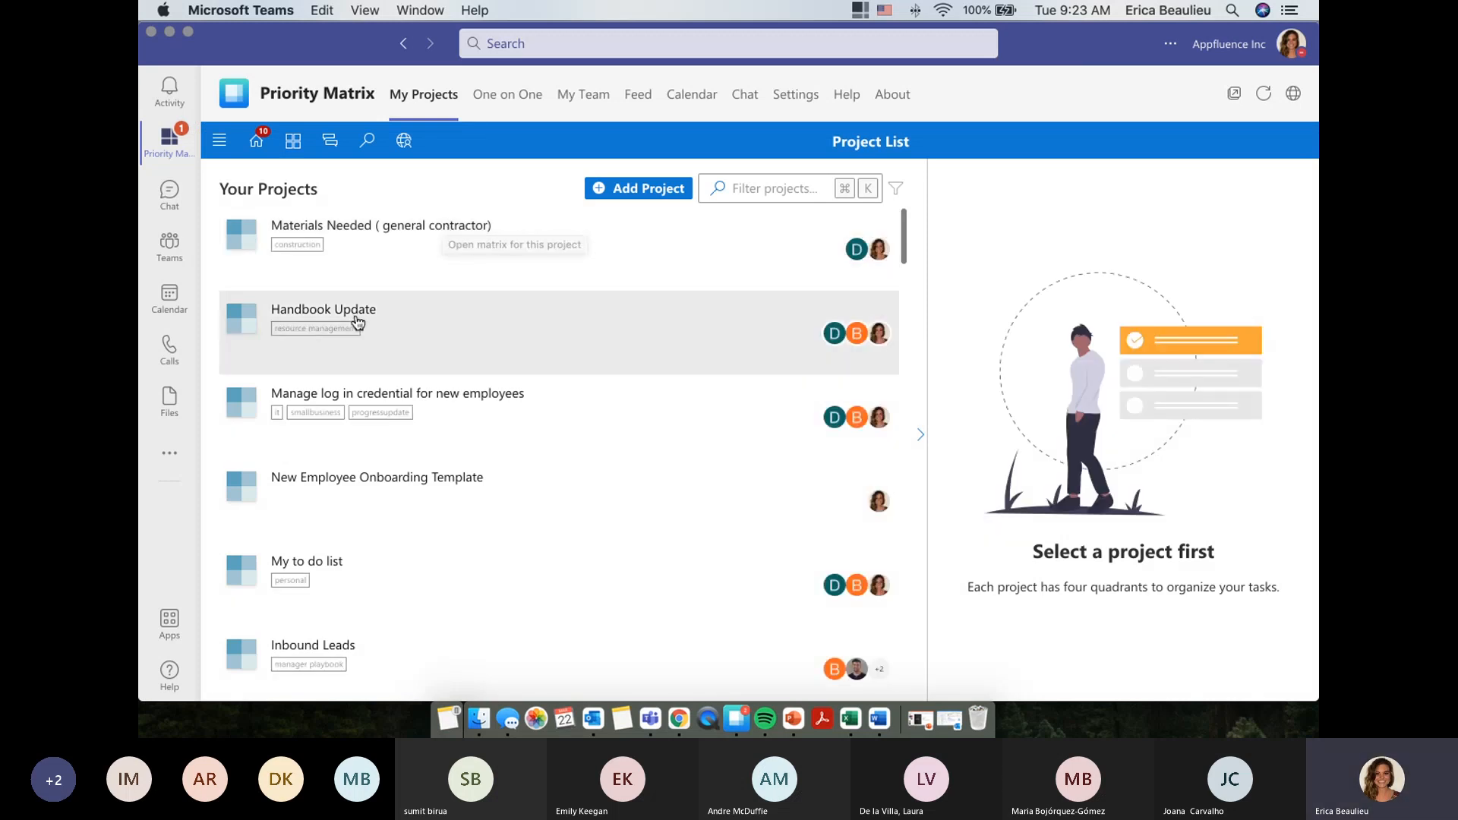
pyautogui.click(351, 317)
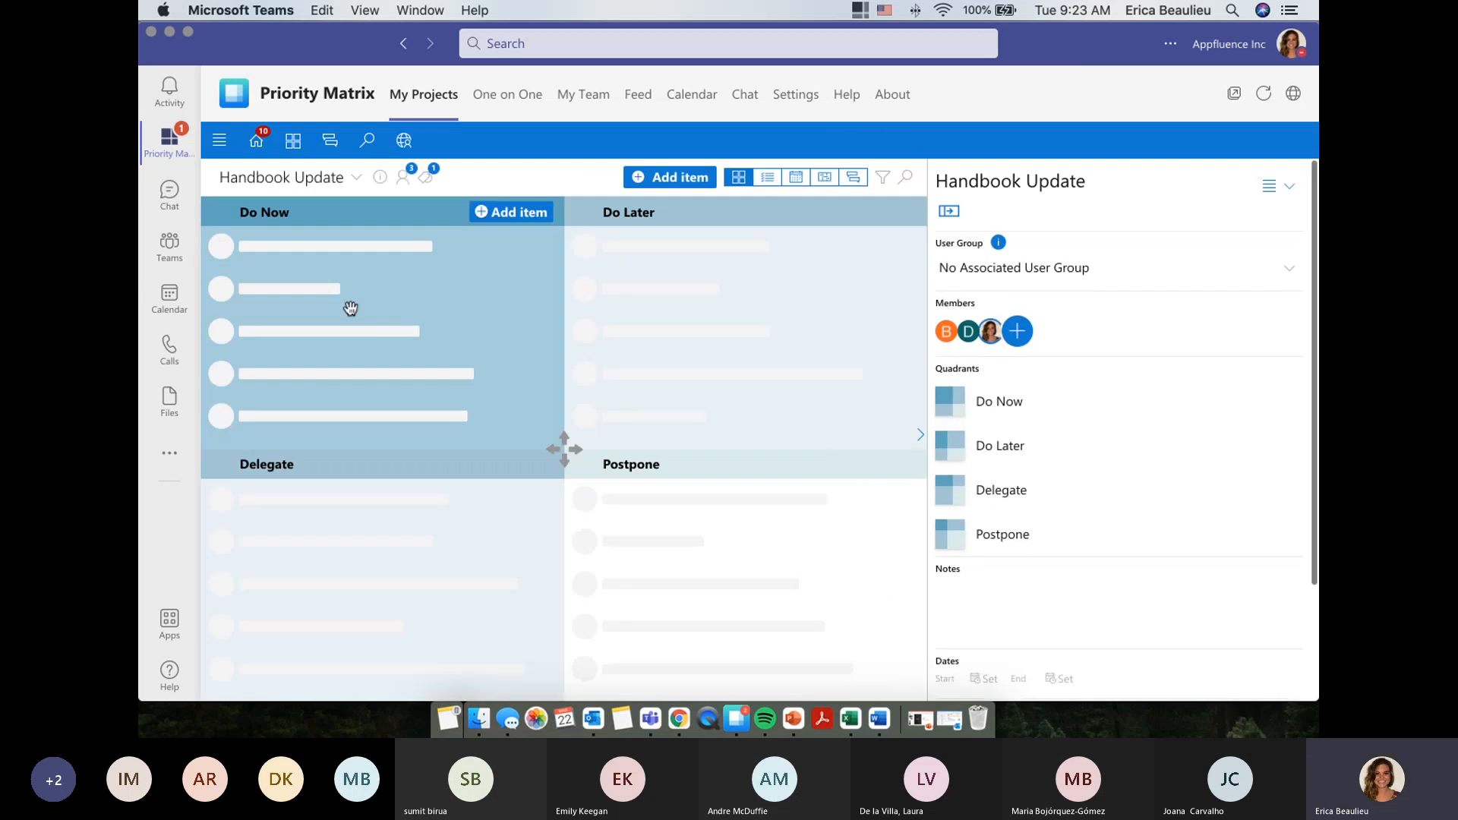
pyautogui.scroll(-2, 455, 374)
pyautogui.scroll(2, 455, 380)
pyautogui.click(266, 150)
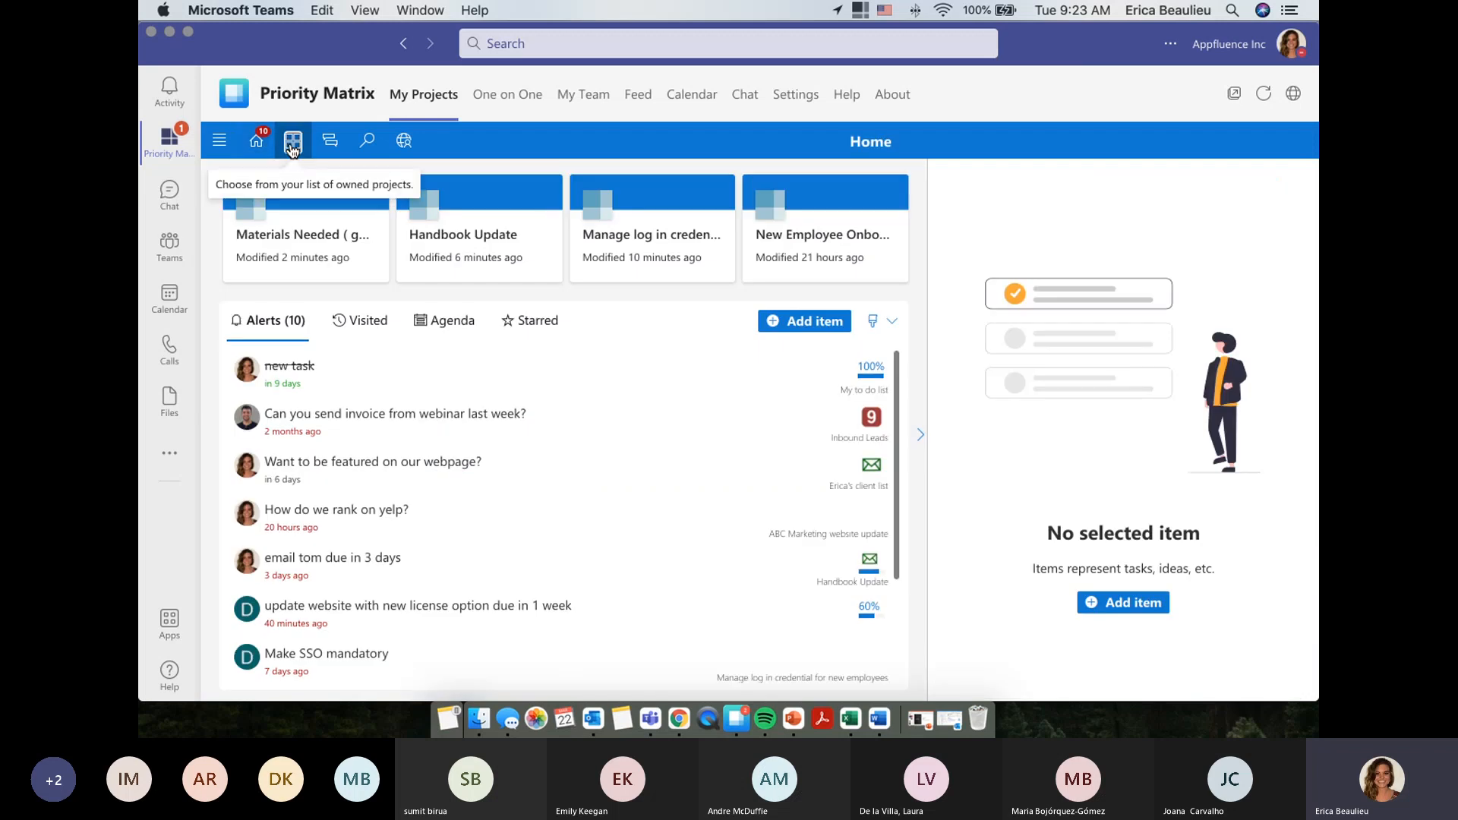
pyautogui.click(292, 149)
# Look through the Priority Matrix global feed and show the details of the invoice-update item created from Teams
pyautogui.click(639, 99)
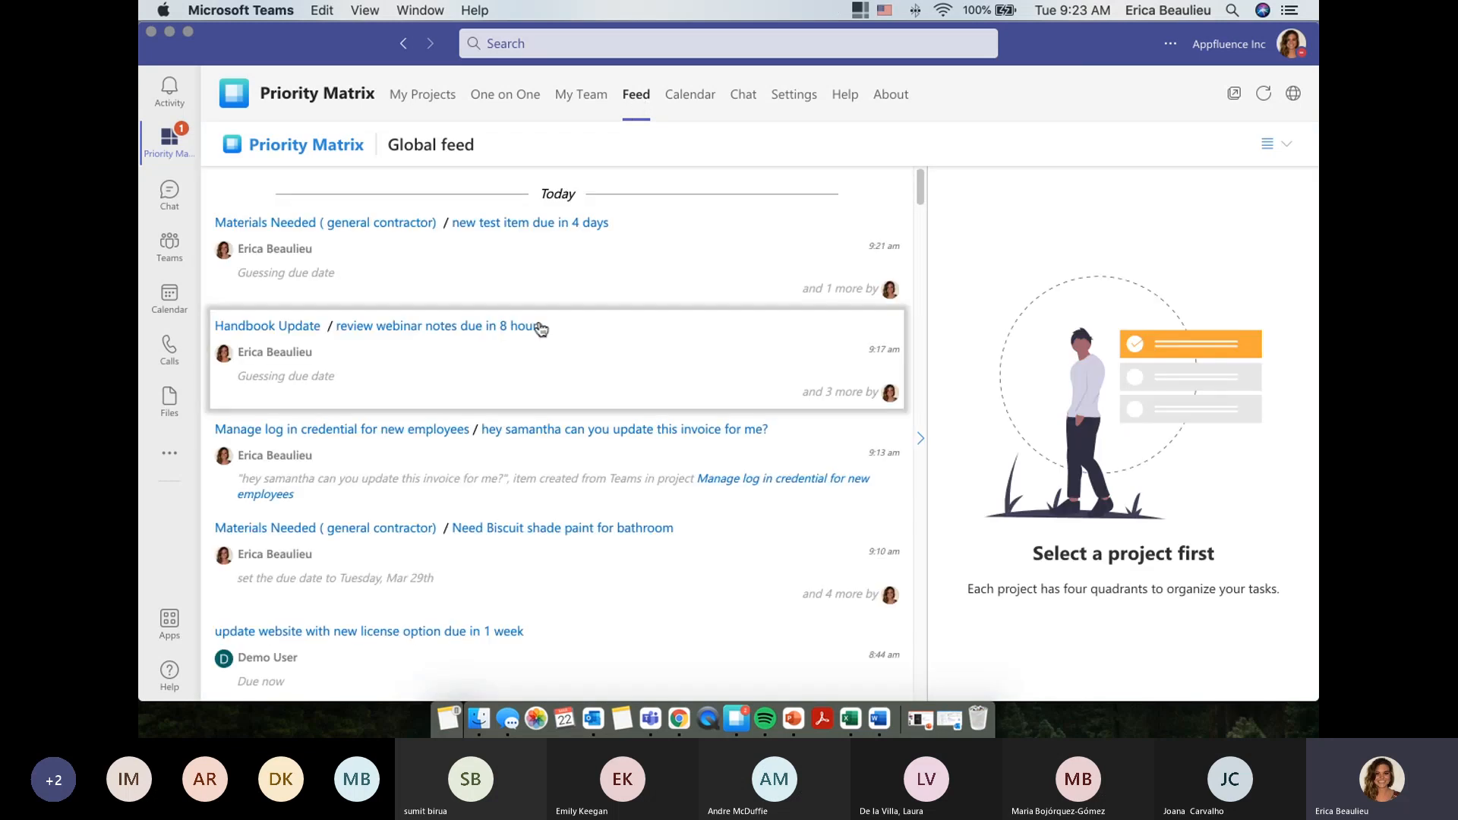
pyautogui.scroll(-2, 540, 327)
pyautogui.scroll(-4, 541, 329)
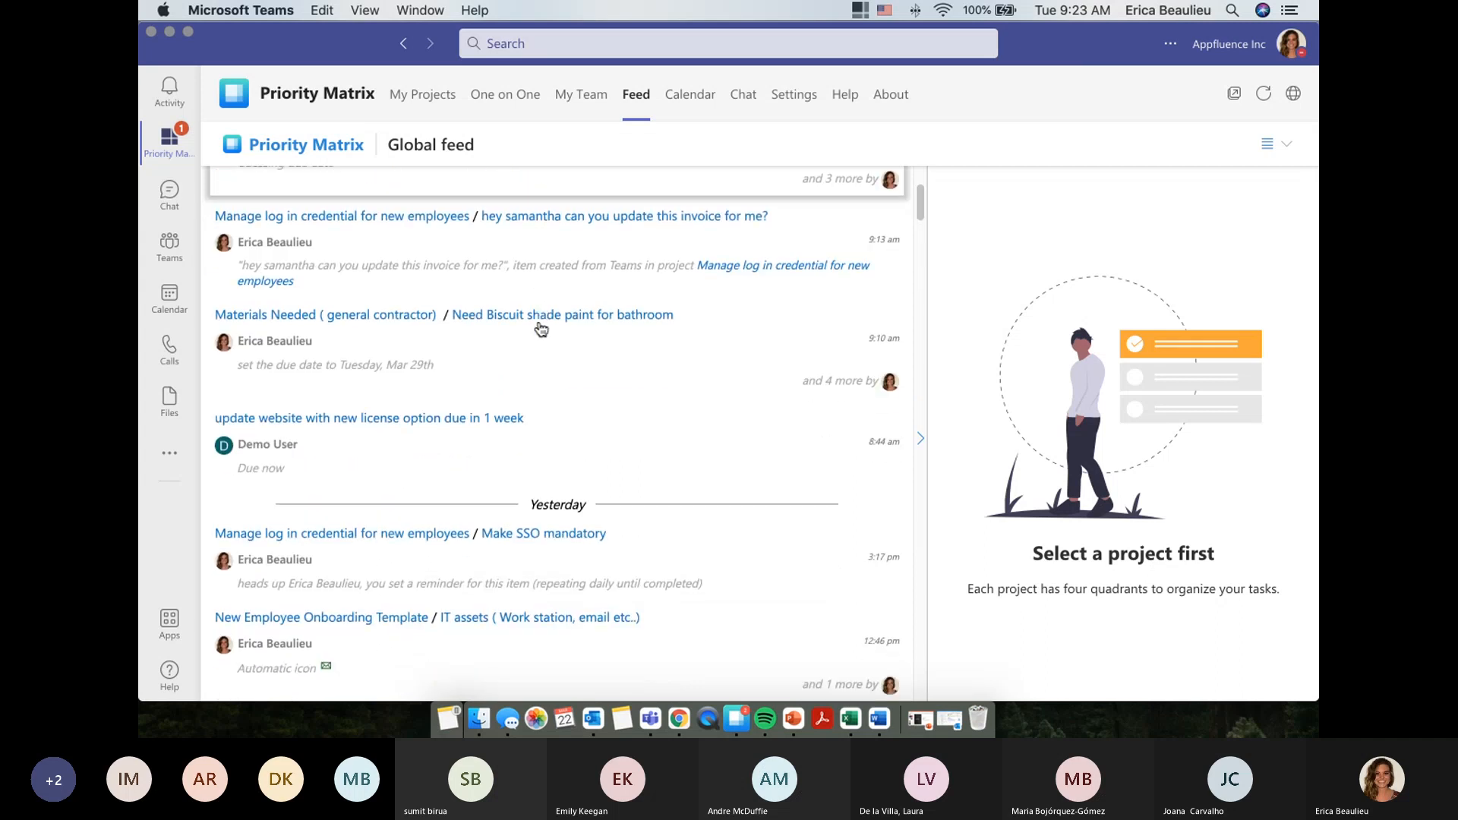
pyautogui.scroll(2, 541, 328)
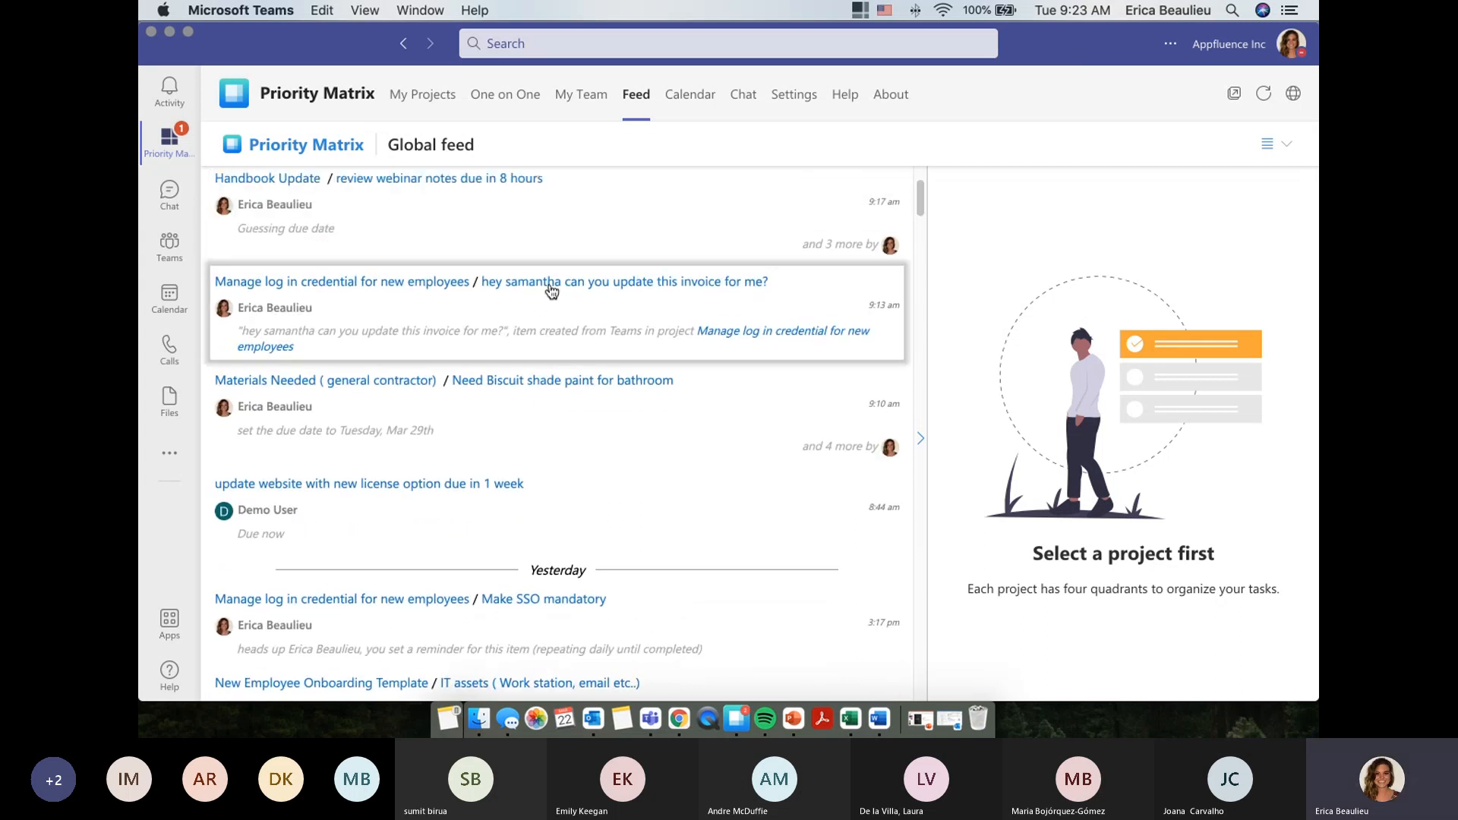
pyautogui.click(551, 291)
pyautogui.scroll(4, 600, 300)
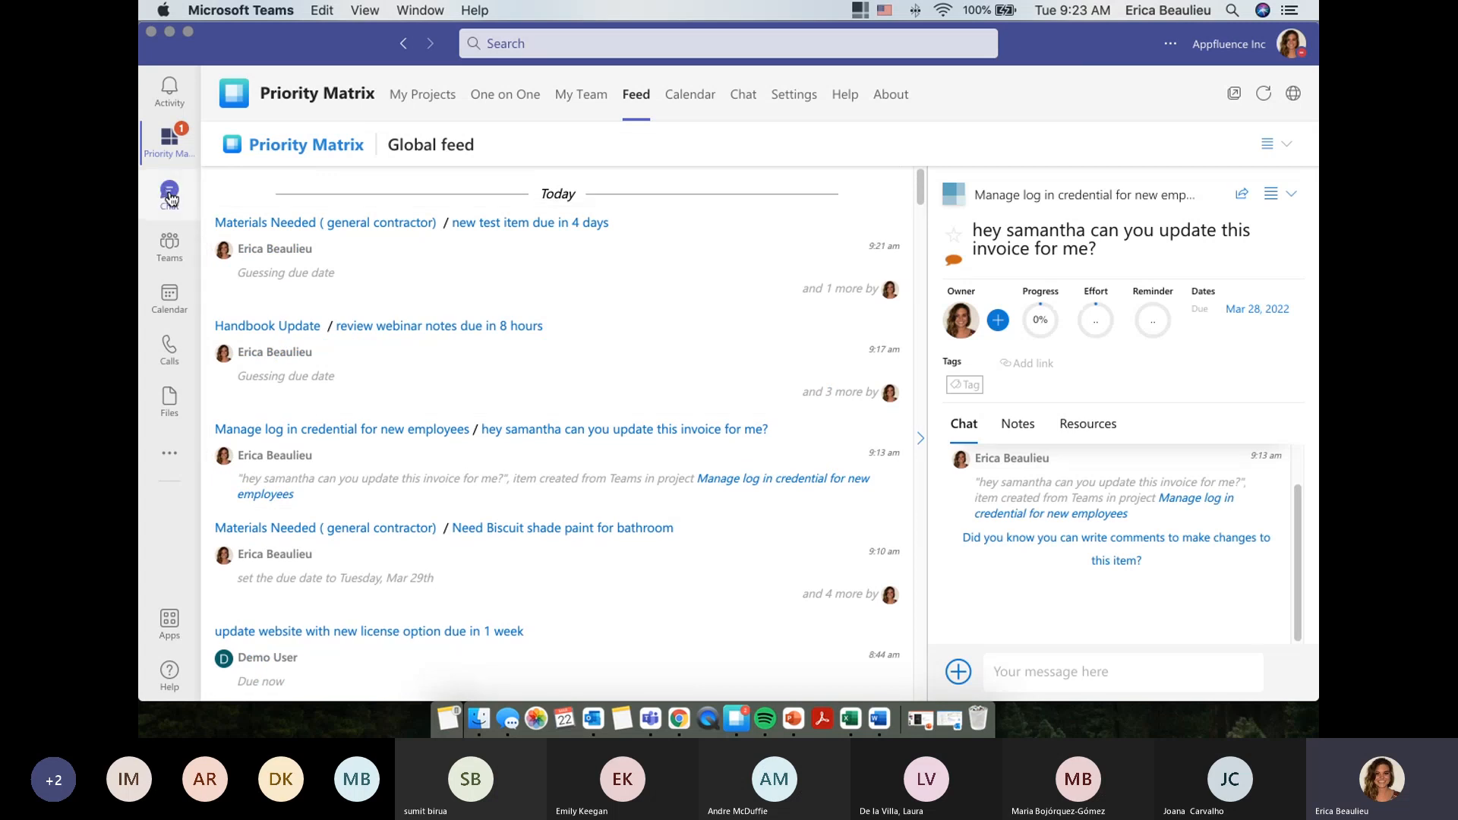
# Open the item's project "Manage log in credential for new employees" and show the invoice-update item in its Do Now quadrant
pyautogui.click(1042, 196)
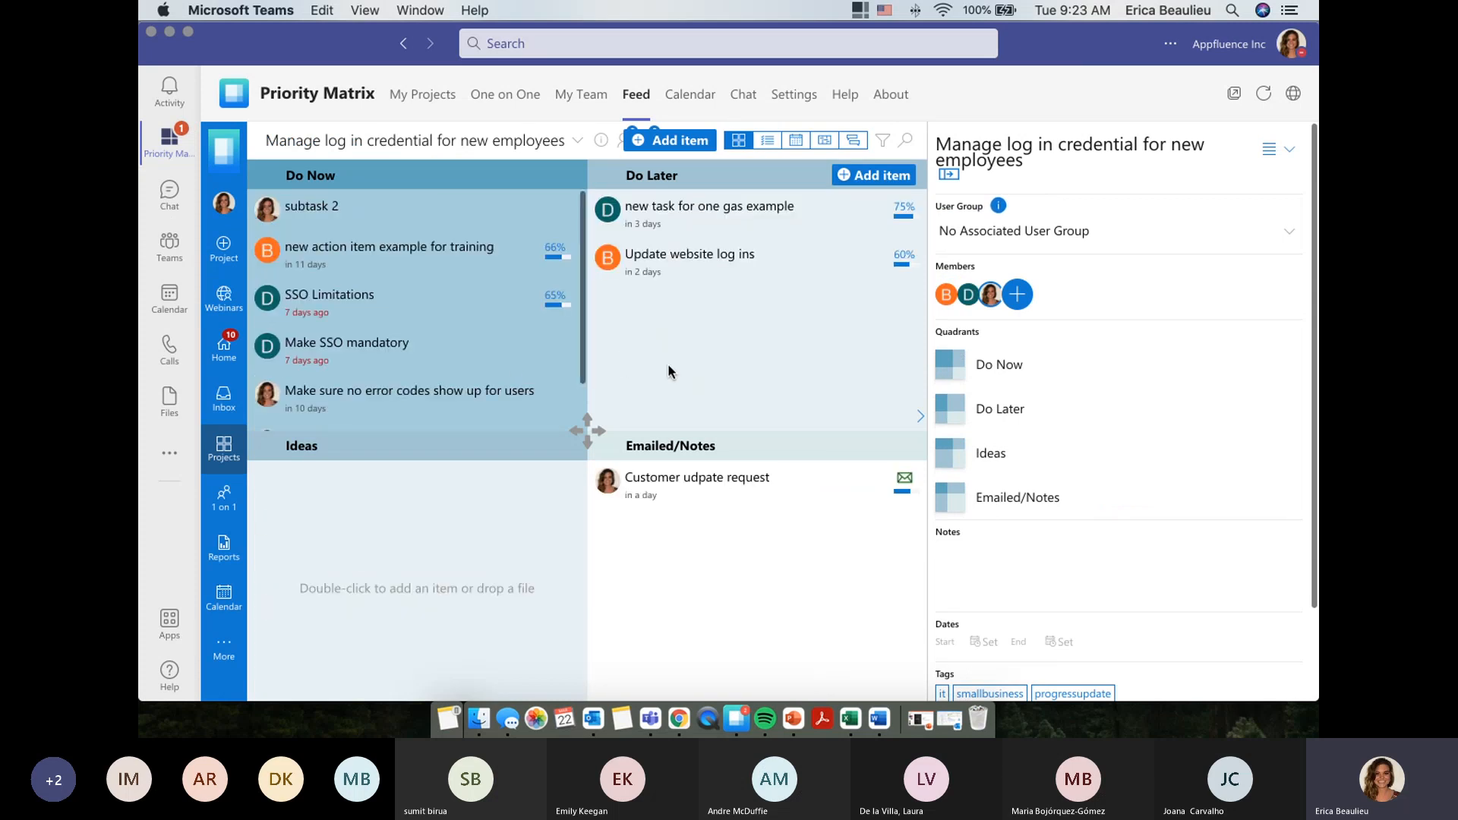
pyautogui.scroll(-2, 499, 357)
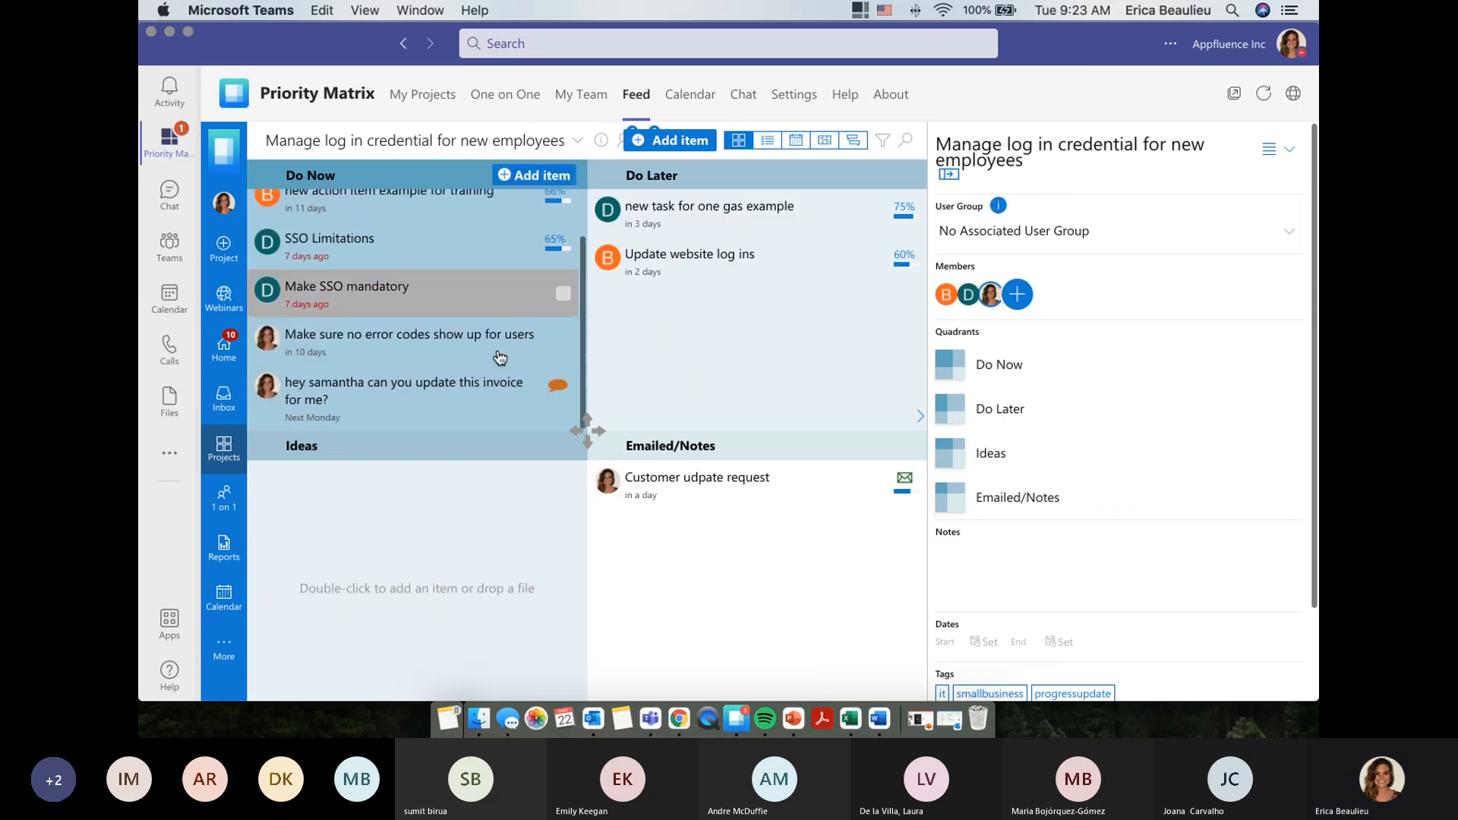
pyautogui.click(465, 395)
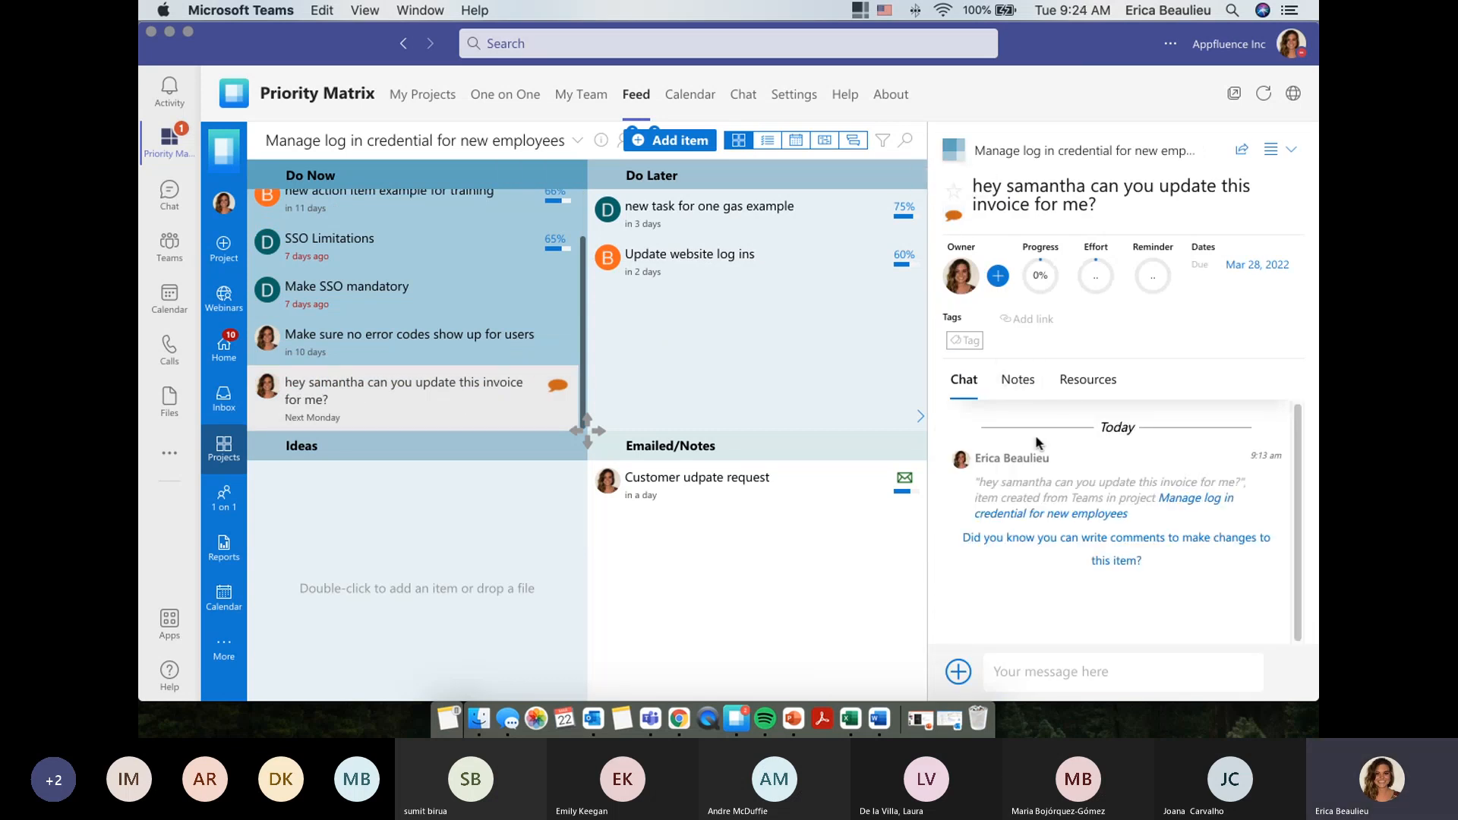
# Hand the invoice-update item over to Demo User and post the comment "hey can loo into this for me?" in its chat
pyautogui.click(957, 294)
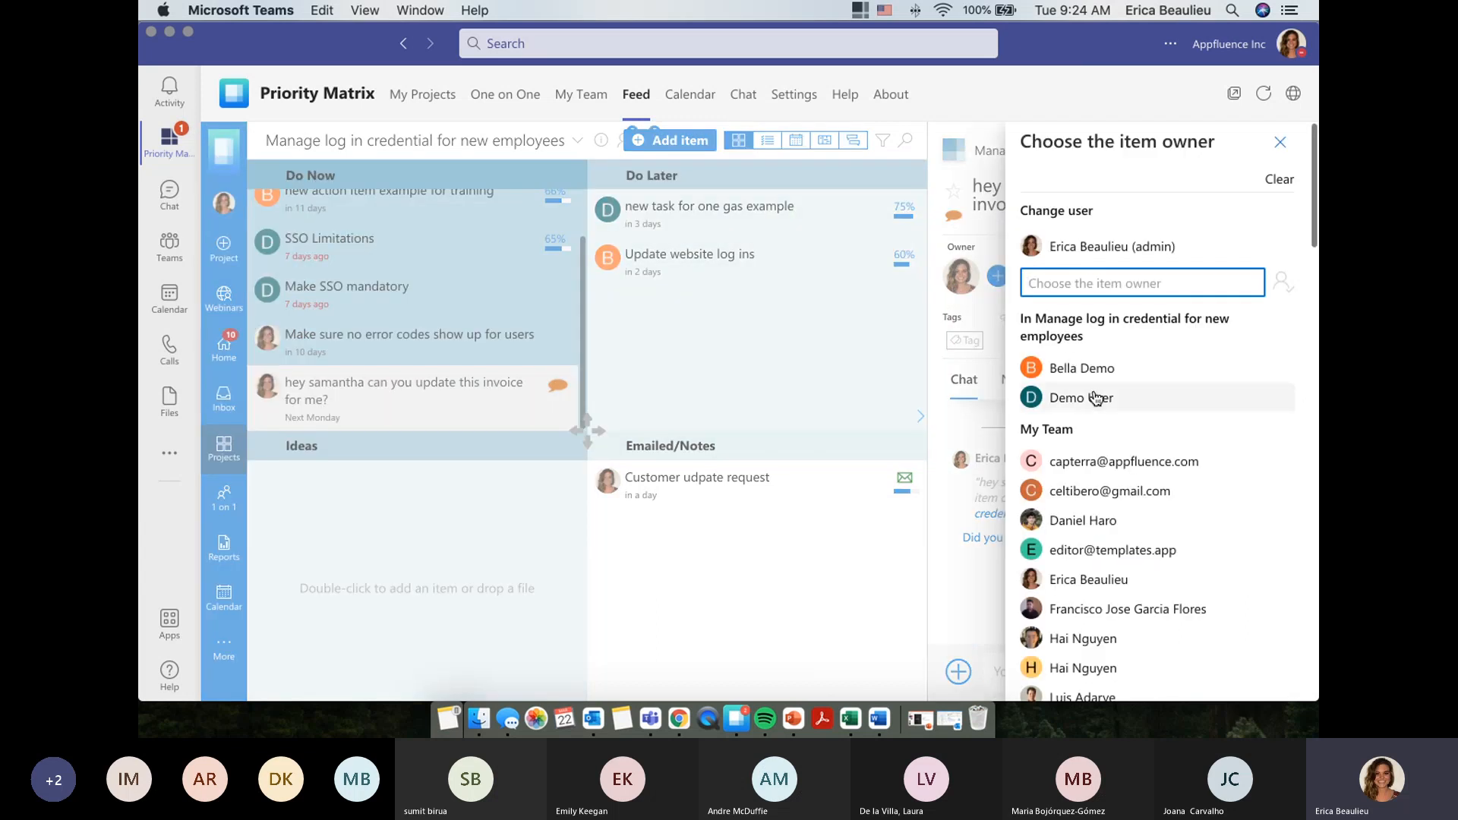
pyautogui.click(1096, 395)
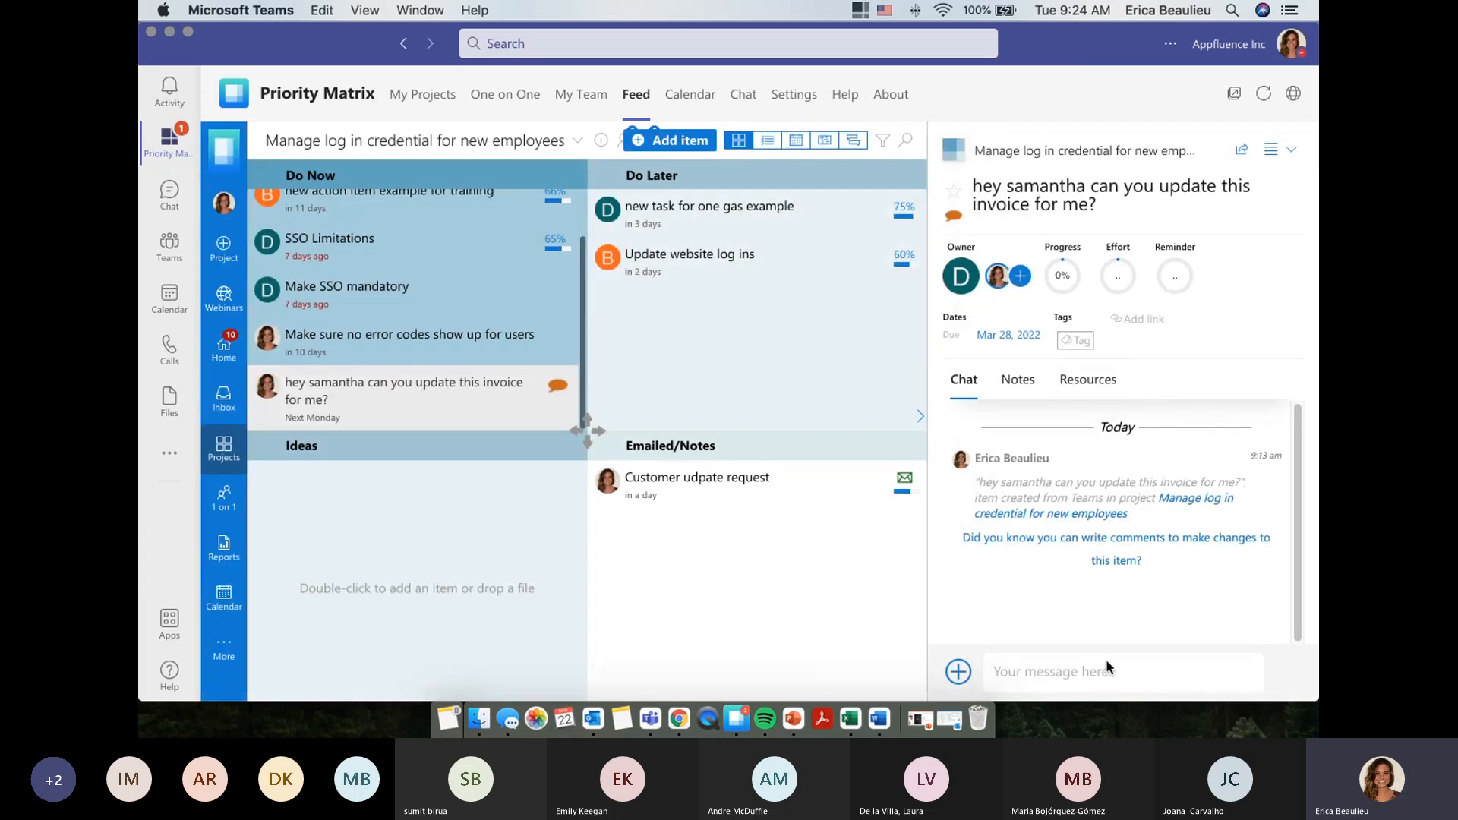
pyautogui.write('hey can l')
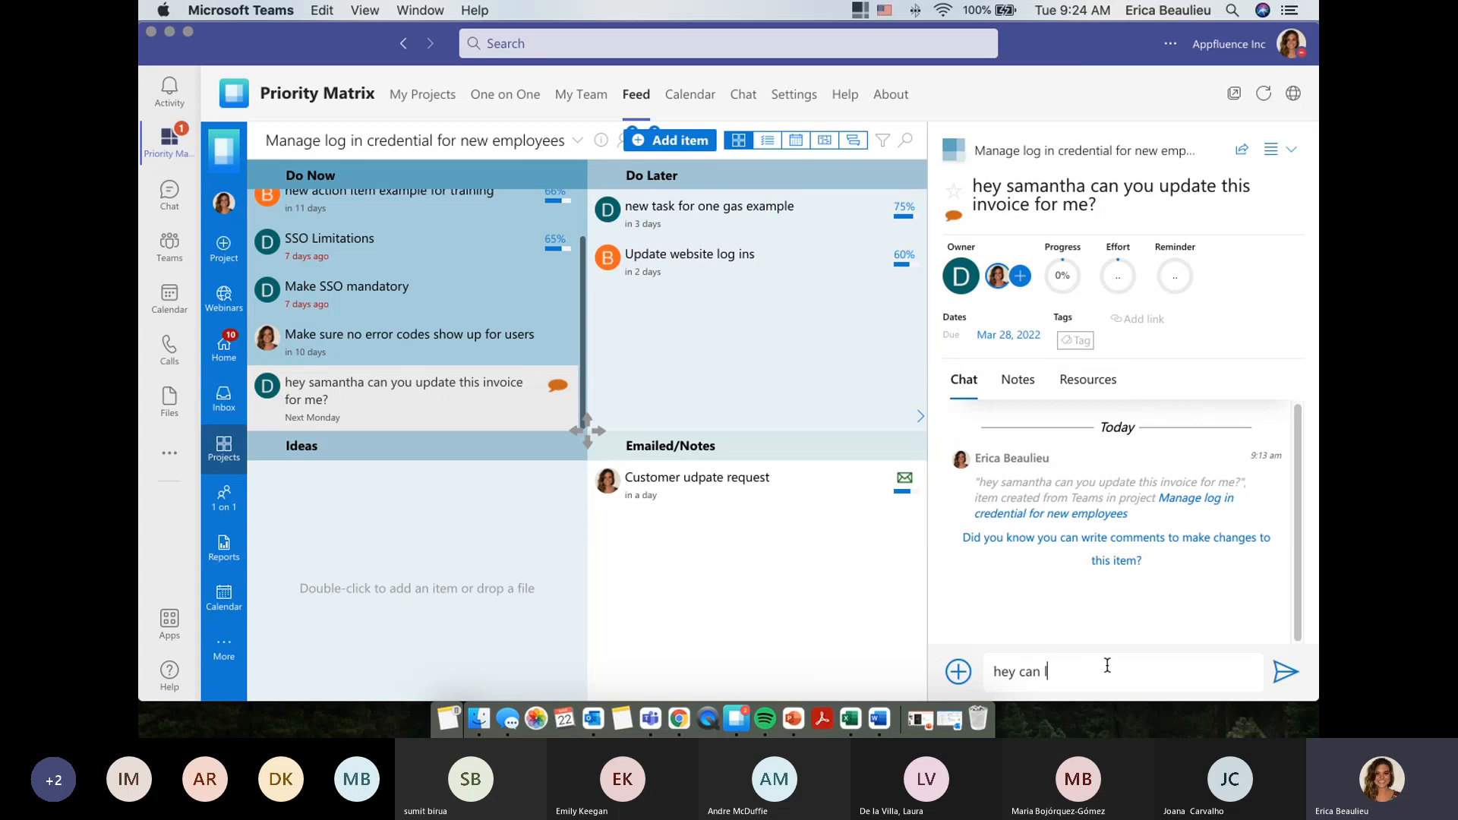
pyautogui.write('oo into this for me?')
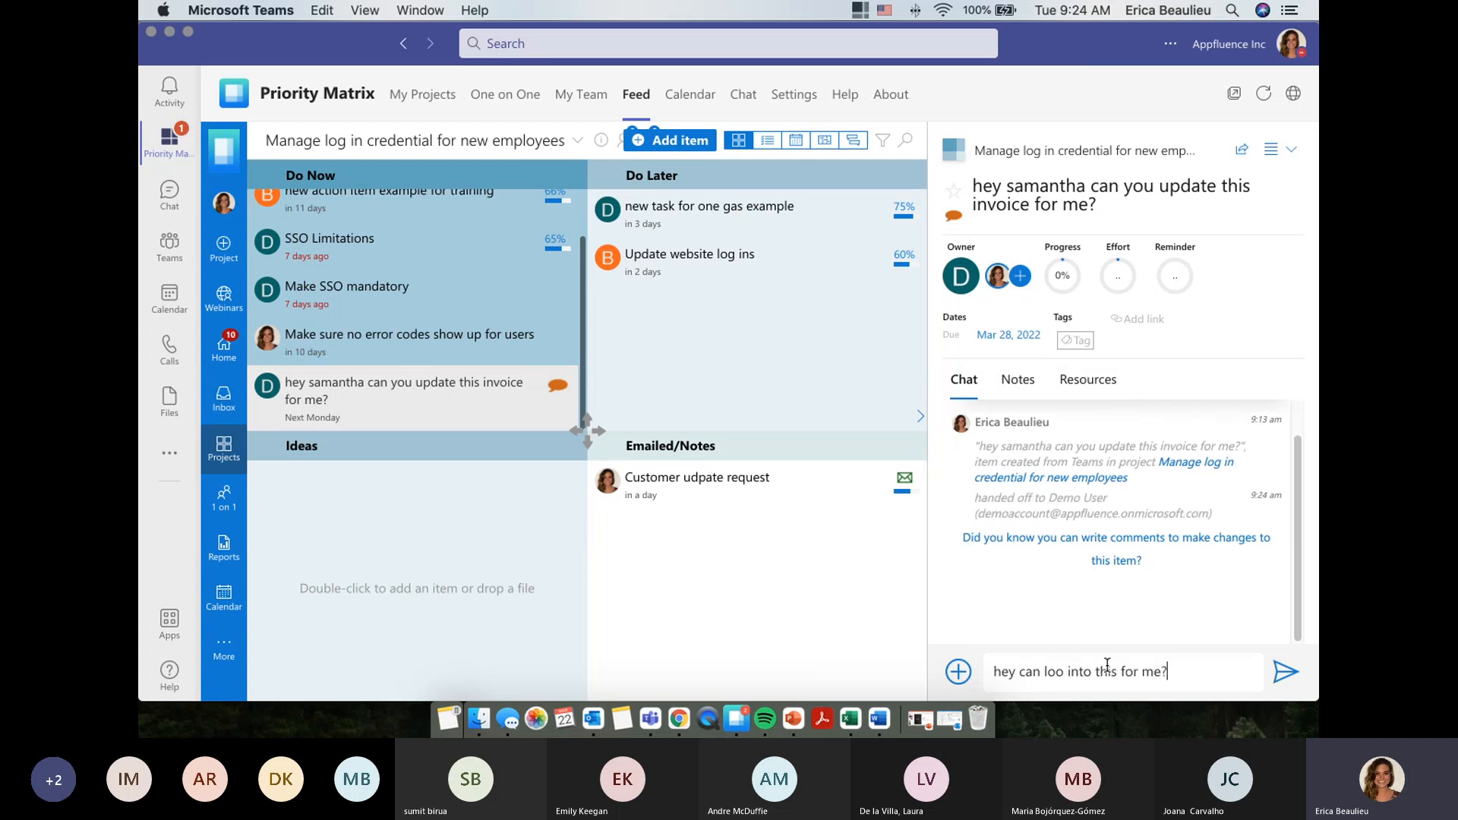
pyautogui.press('Return')
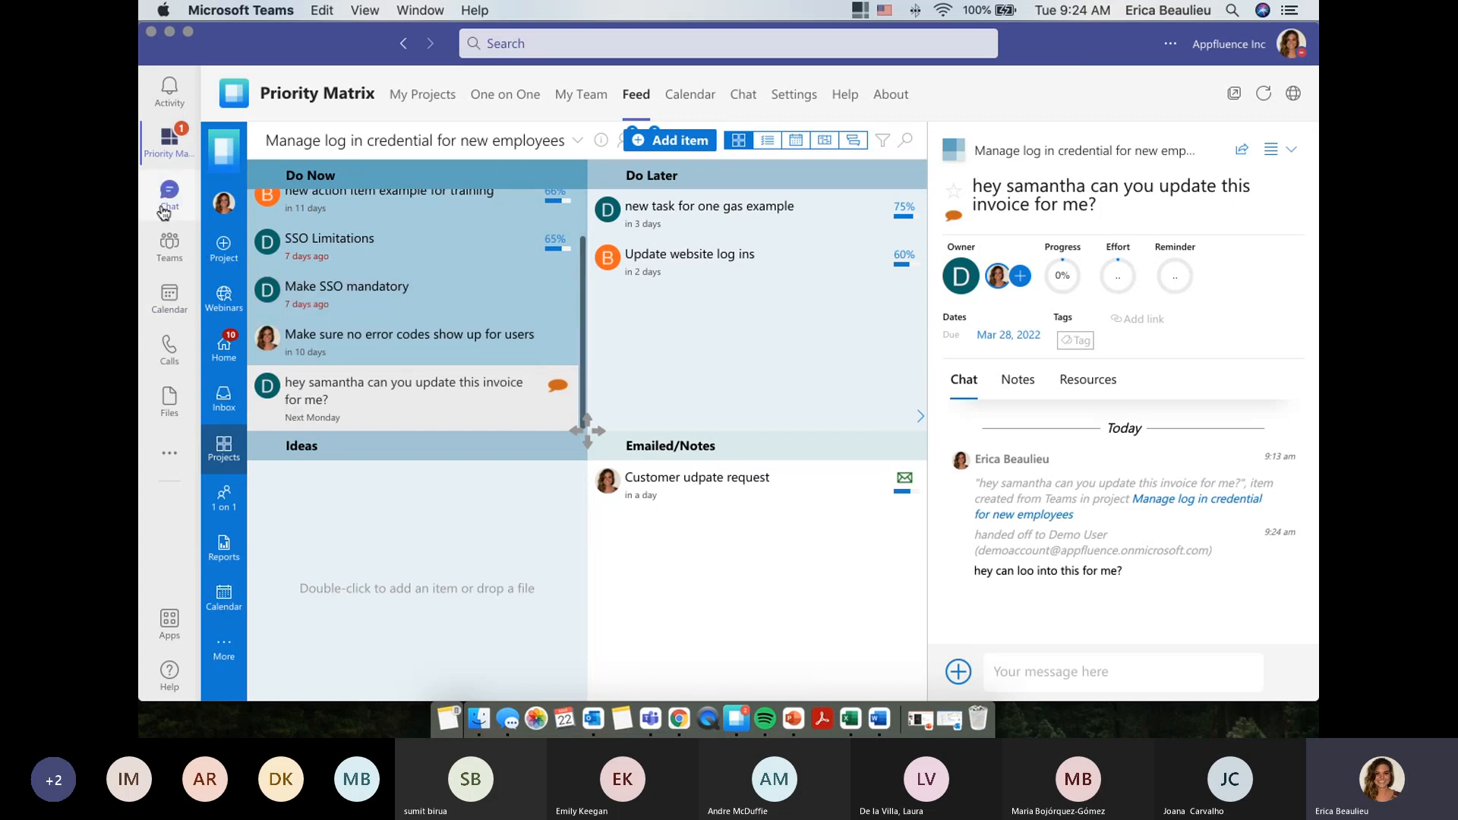
# Search Priority Matrix items and Office 365 content for "test" and look through the Office 365 results
pyautogui.click(431, 102)
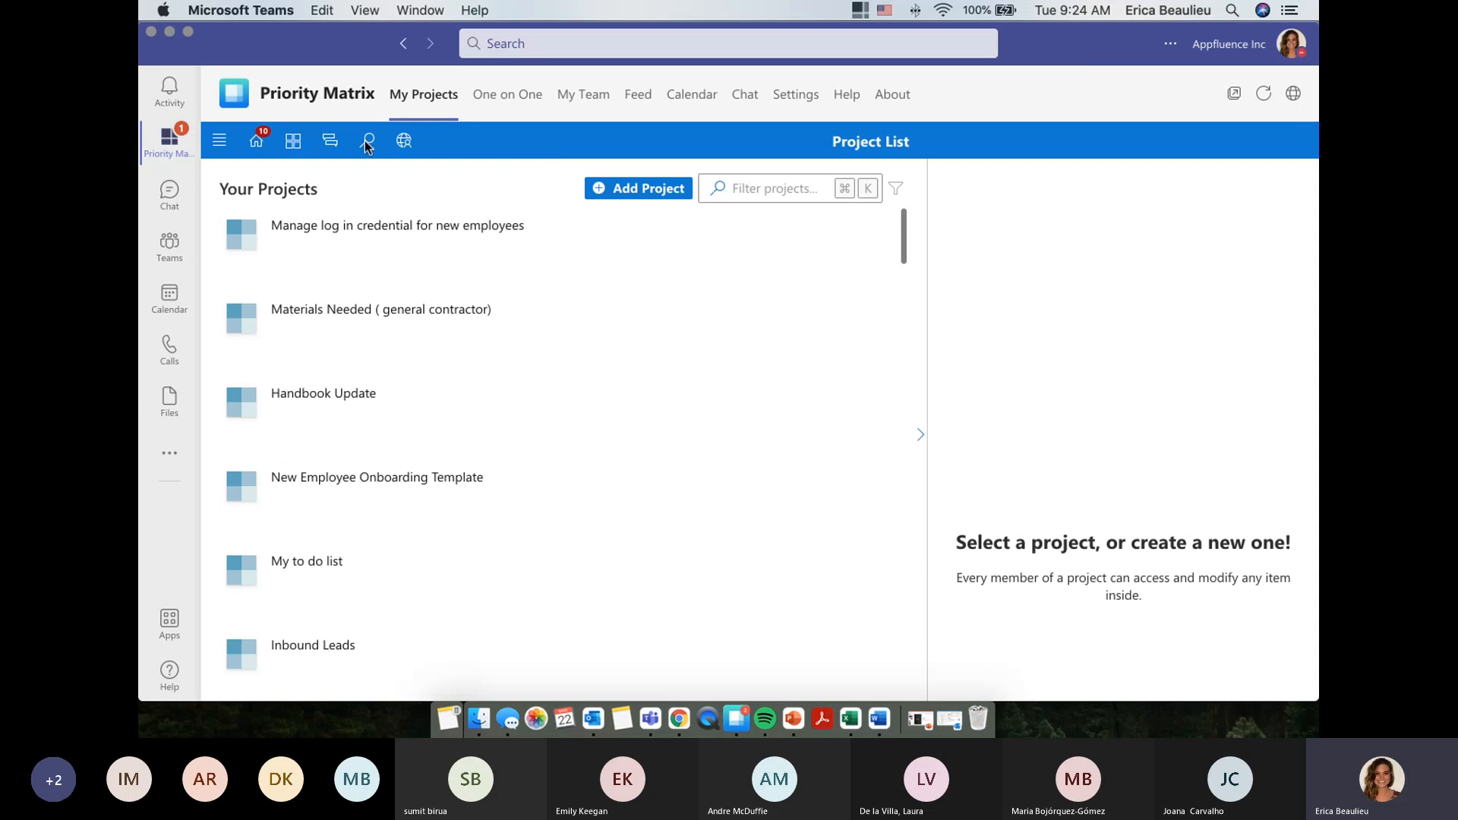
pyautogui.click(368, 142)
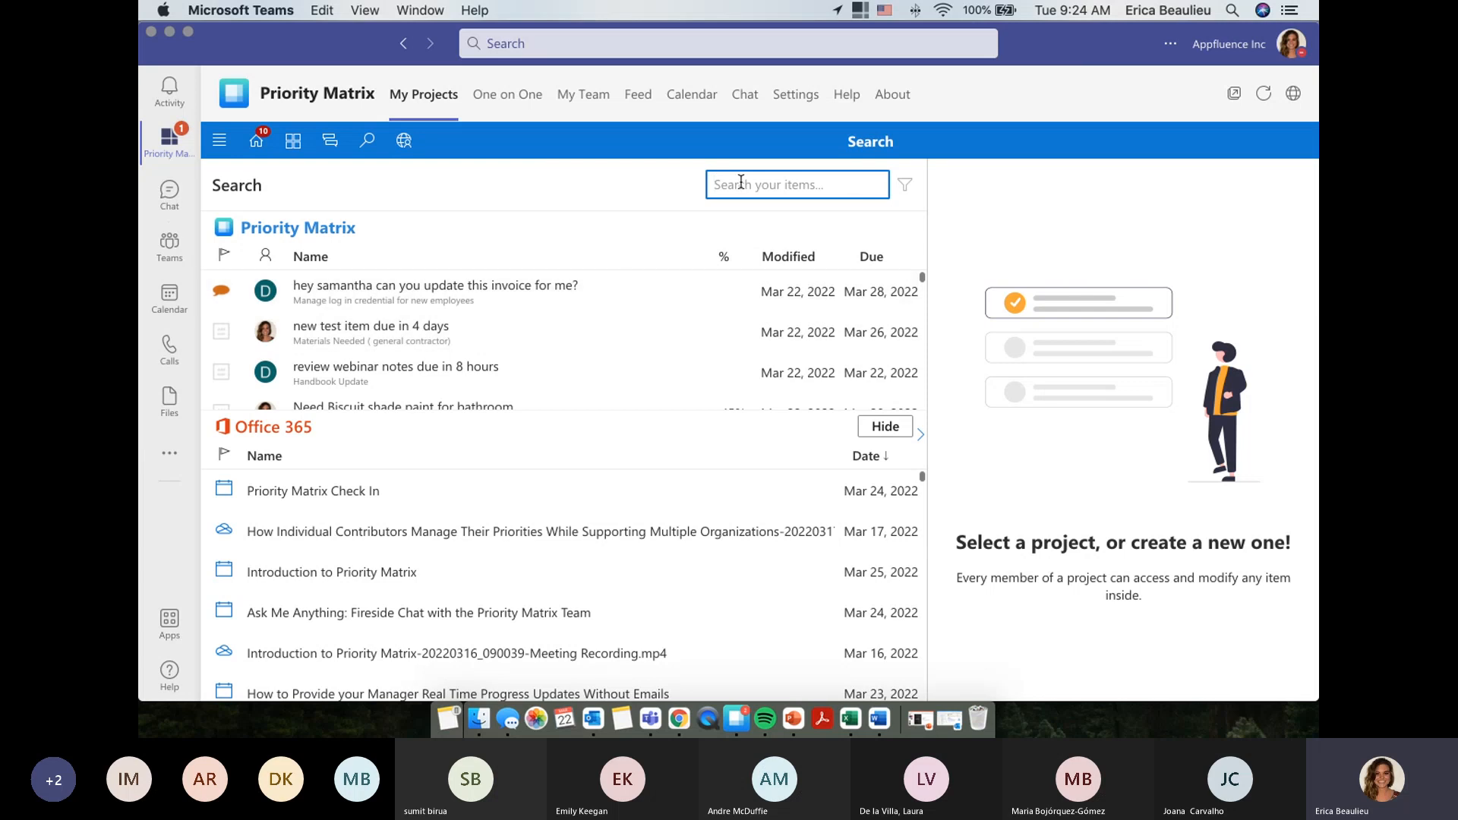
pyautogui.write('test')
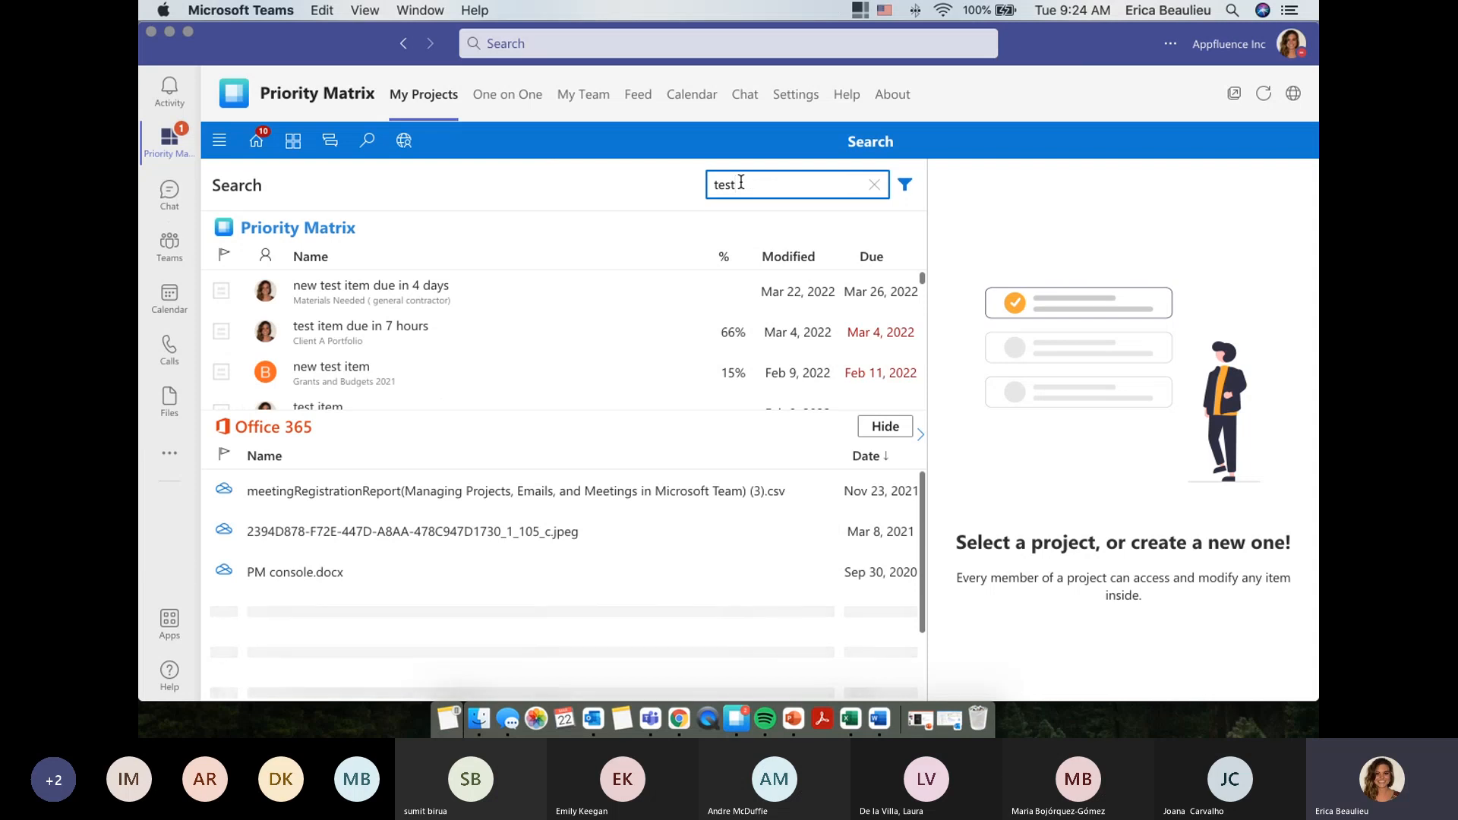
pyautogui.moveTo(527, 413); pyautogui.dragTo(548, 337)
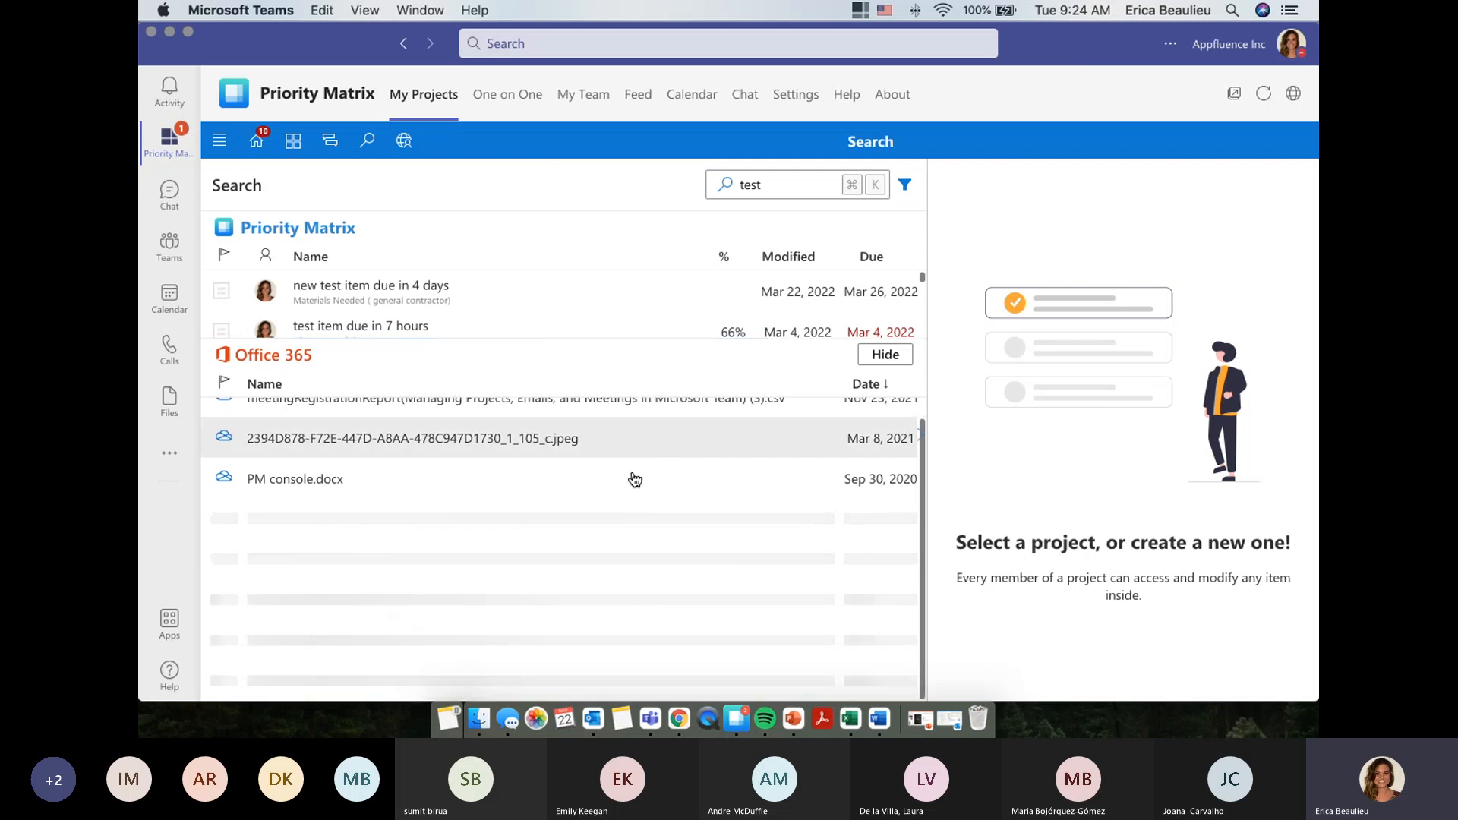
pyautogui.scroll(-1, 635, 471)
# Clear the search term and browse the unfiltered Office 365 files and meetings, leaving more room for the Priority Matrix items
pyautogui.click(802, 192)
pyautogui.doubleClick(802, 193)
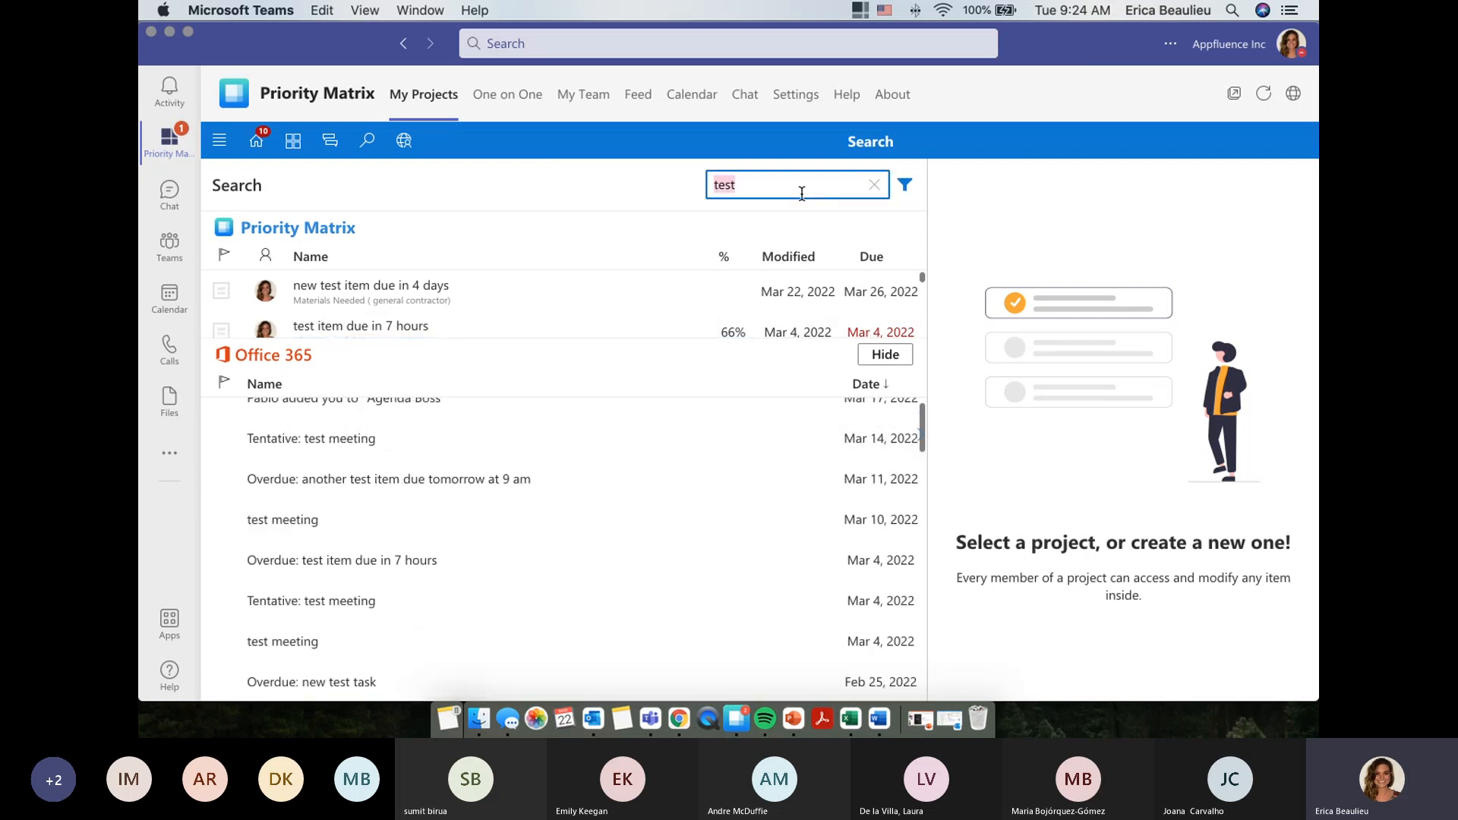
pyautogui.press('BackSpace')
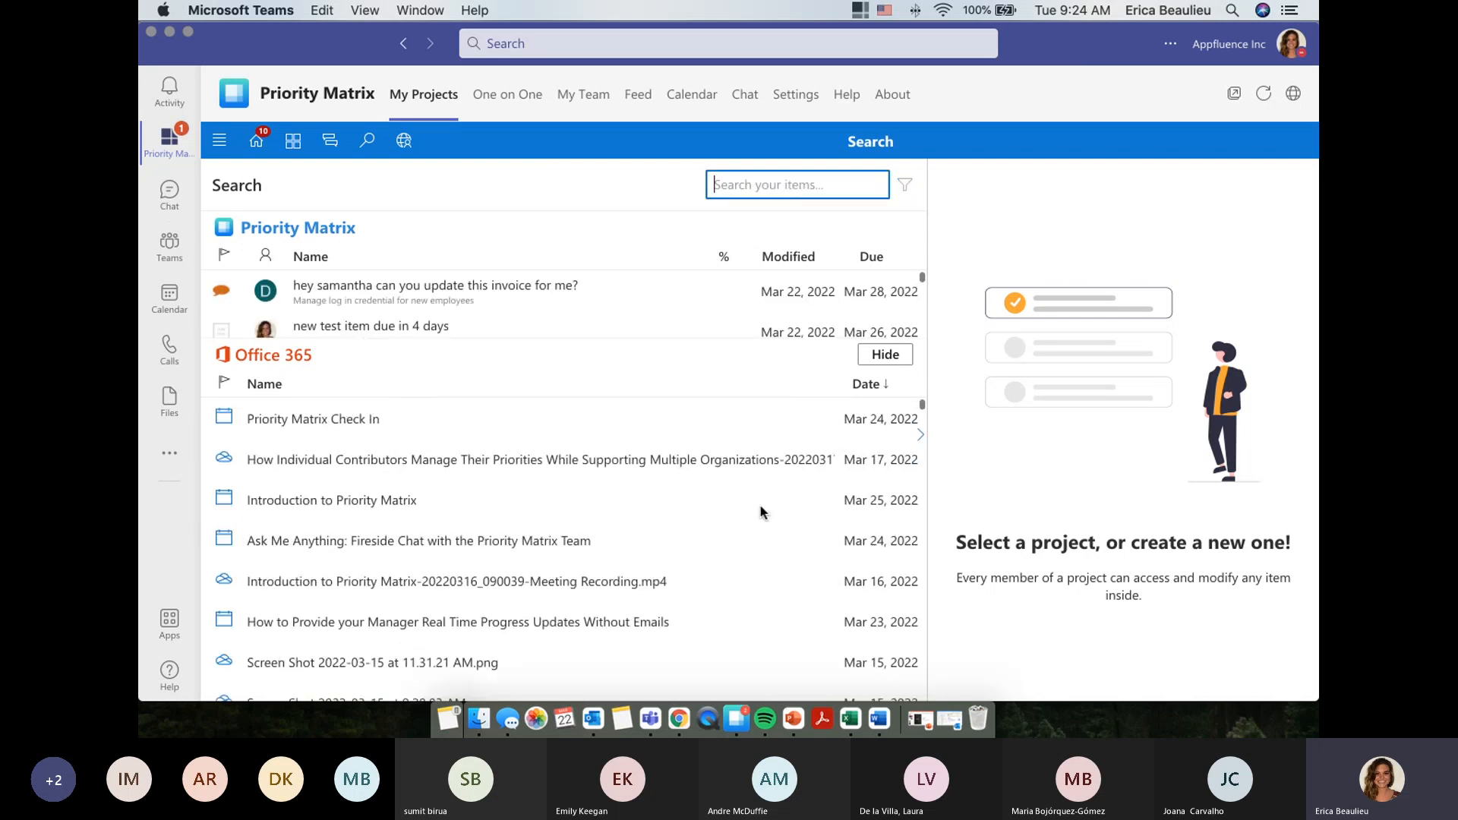
pyautogui.scroll(-5, 763, 514)
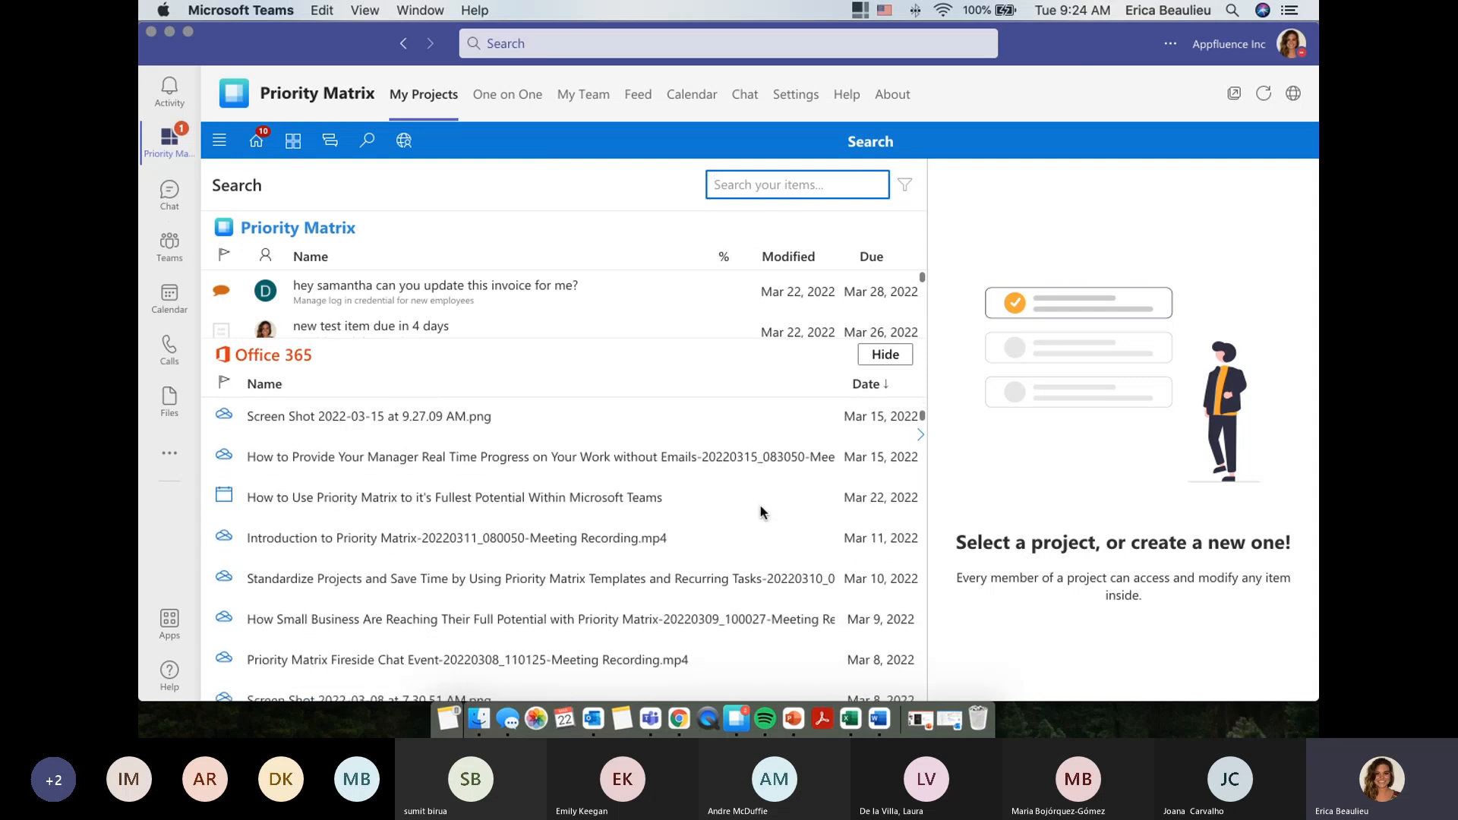
pyautogui.scroll(-6, 762, 514)
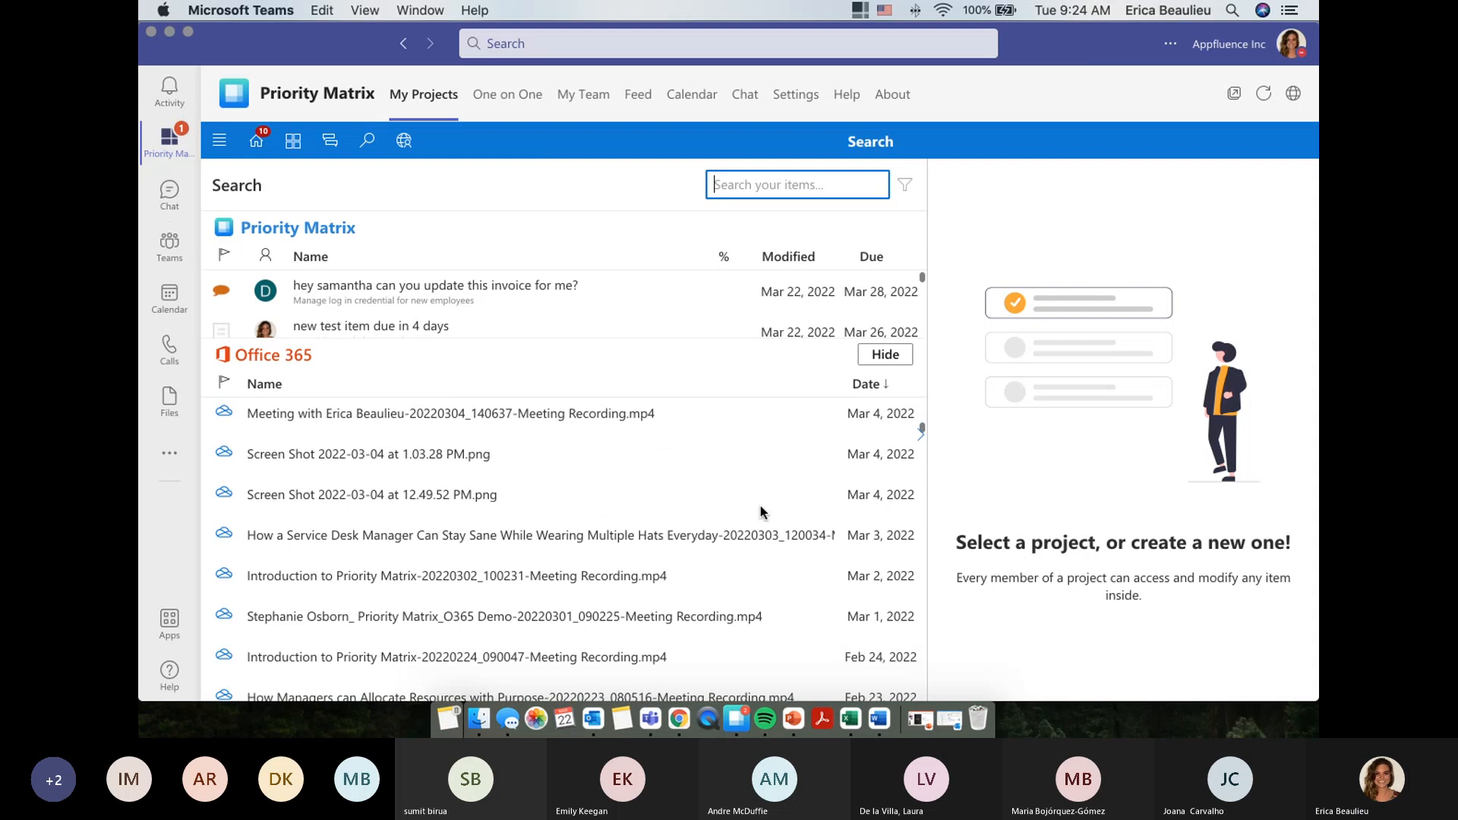
pyautogui.scroll(11, 762, 513)
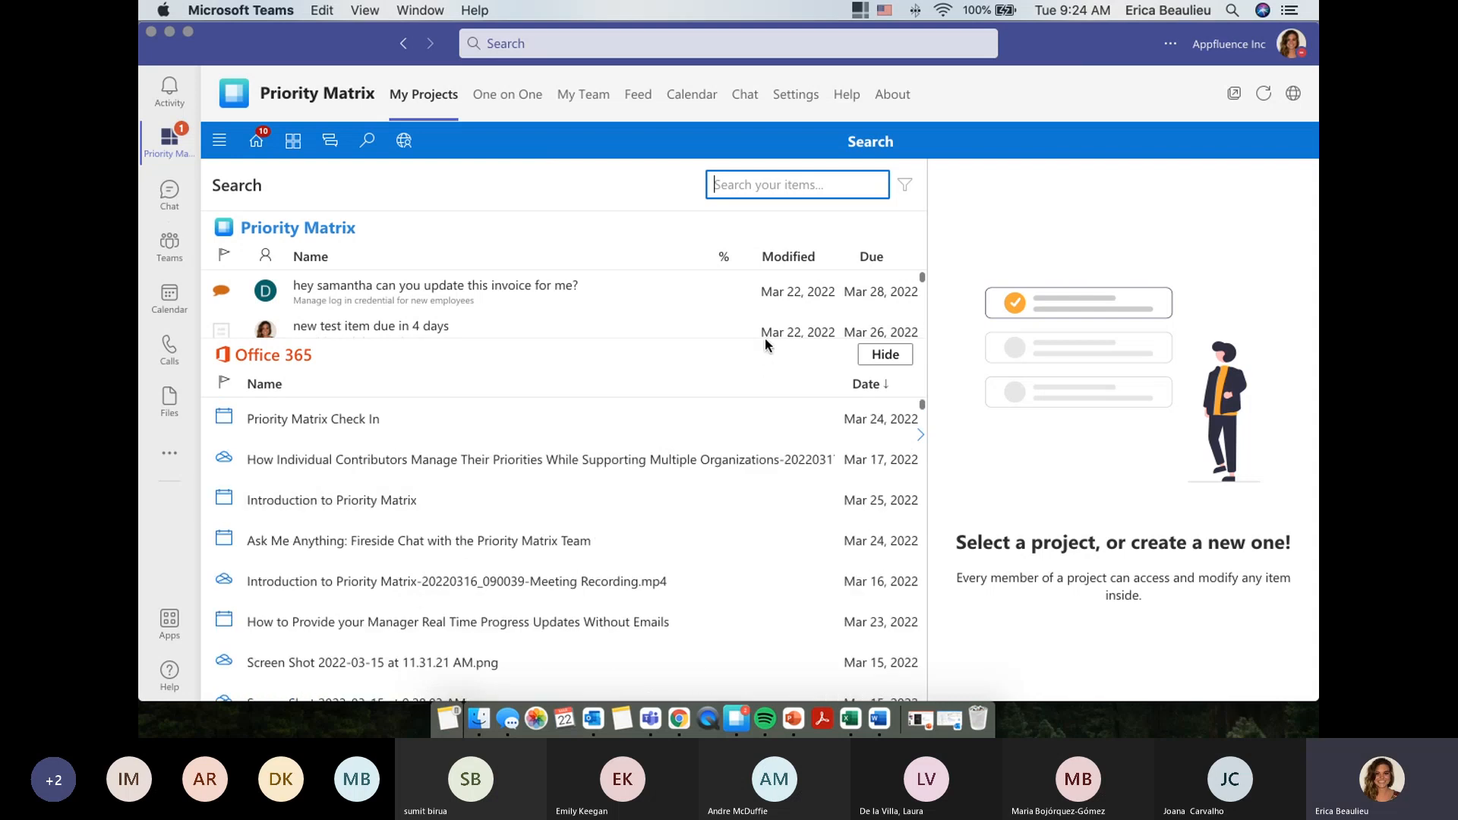
pyautogui.moveTo(765, 339); pyautogui.dragTo(762, 435)
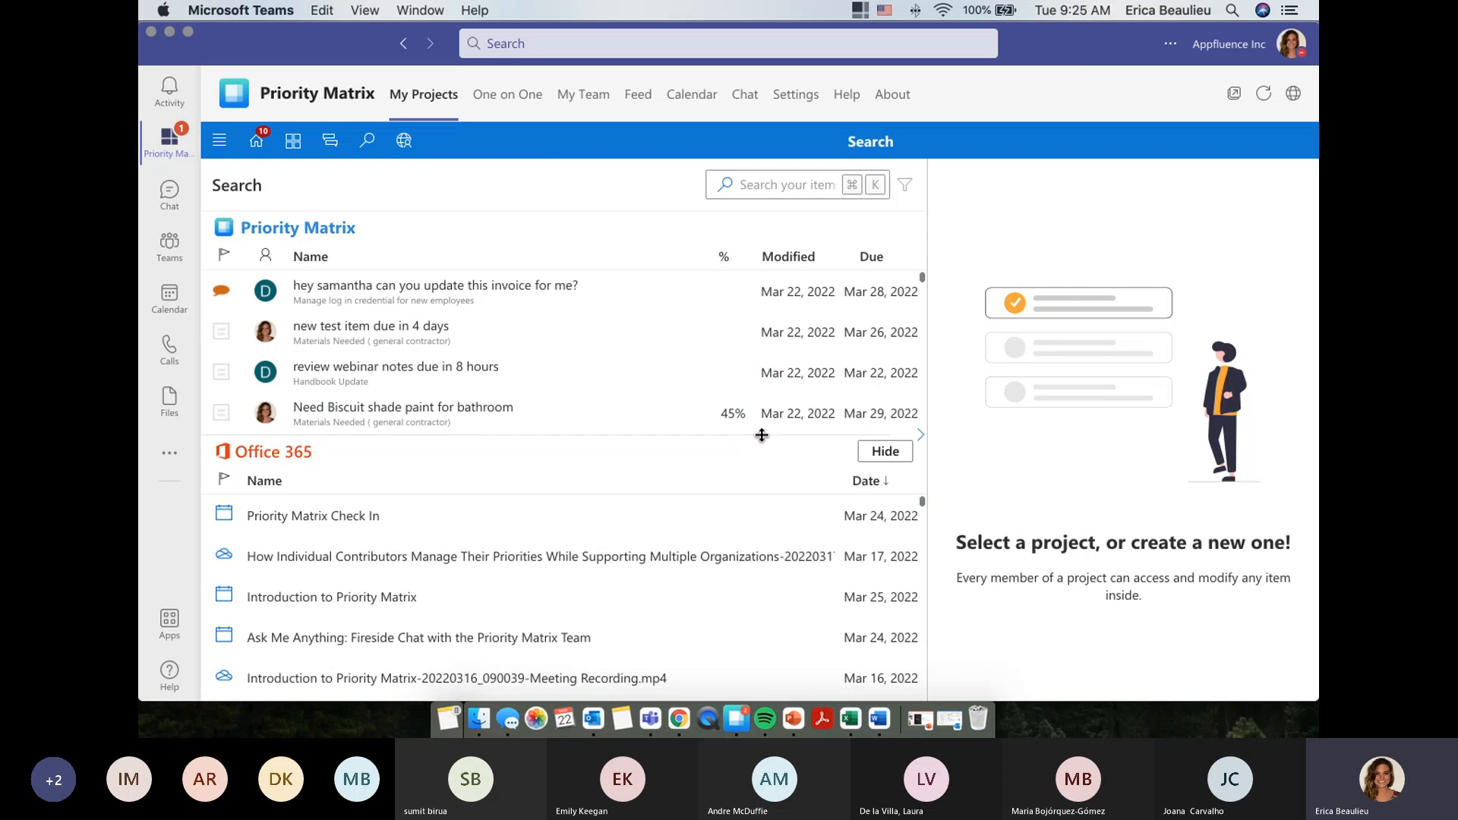
pyautogui.rightClick(780, 370)
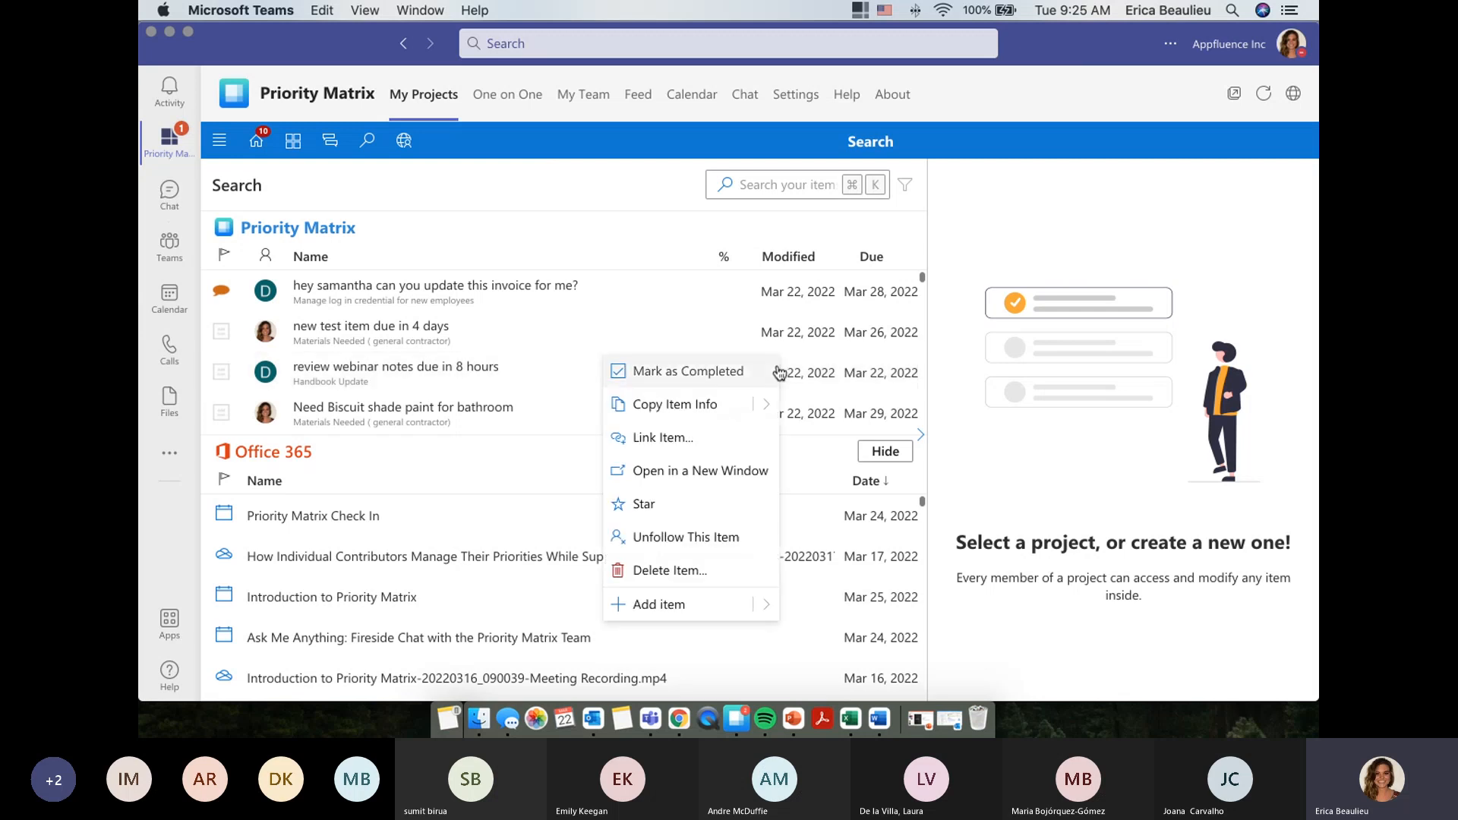
pyautogui.click(661, 144)
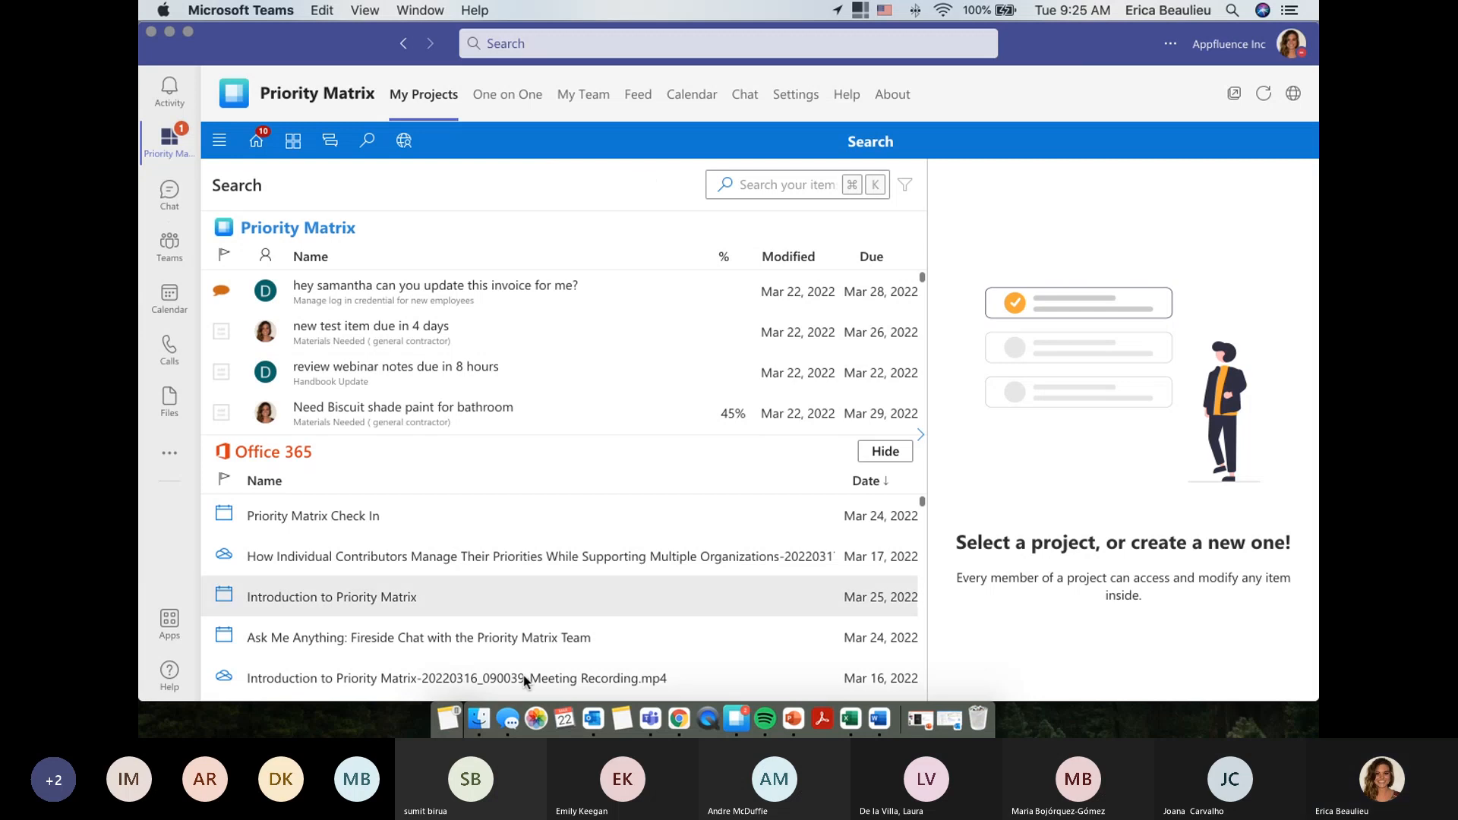
# Try sending the "How to Use Priority Matrix to it's Fullest Potential Within Microsoft Teams" event to the Agenda Boss project, and cancel the new item
pyautogui.scroll(-5, 524, 634)
pyautogui.scroll(-1, 533, 631)
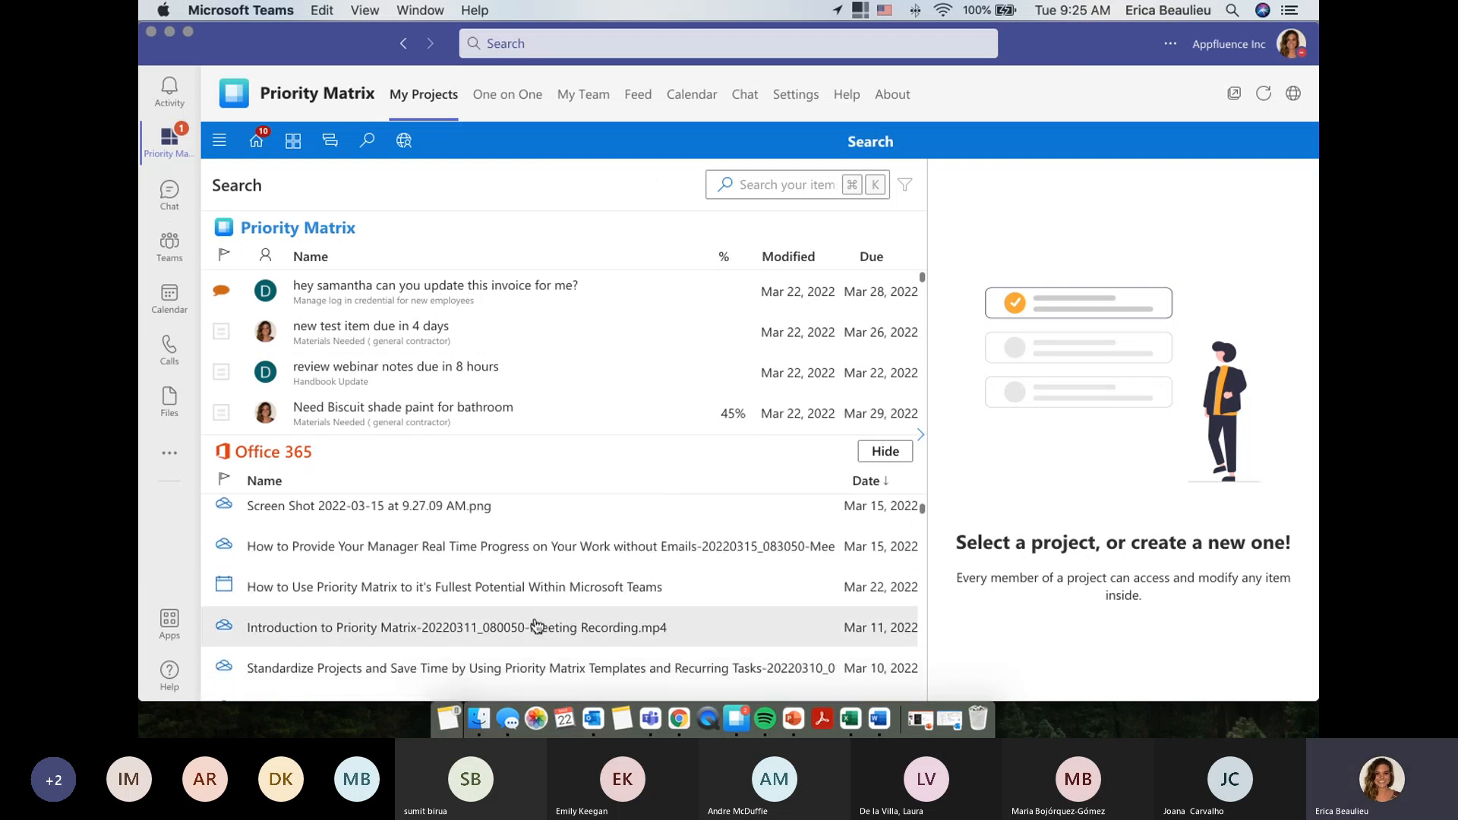
pyautogui.click(545, 602)
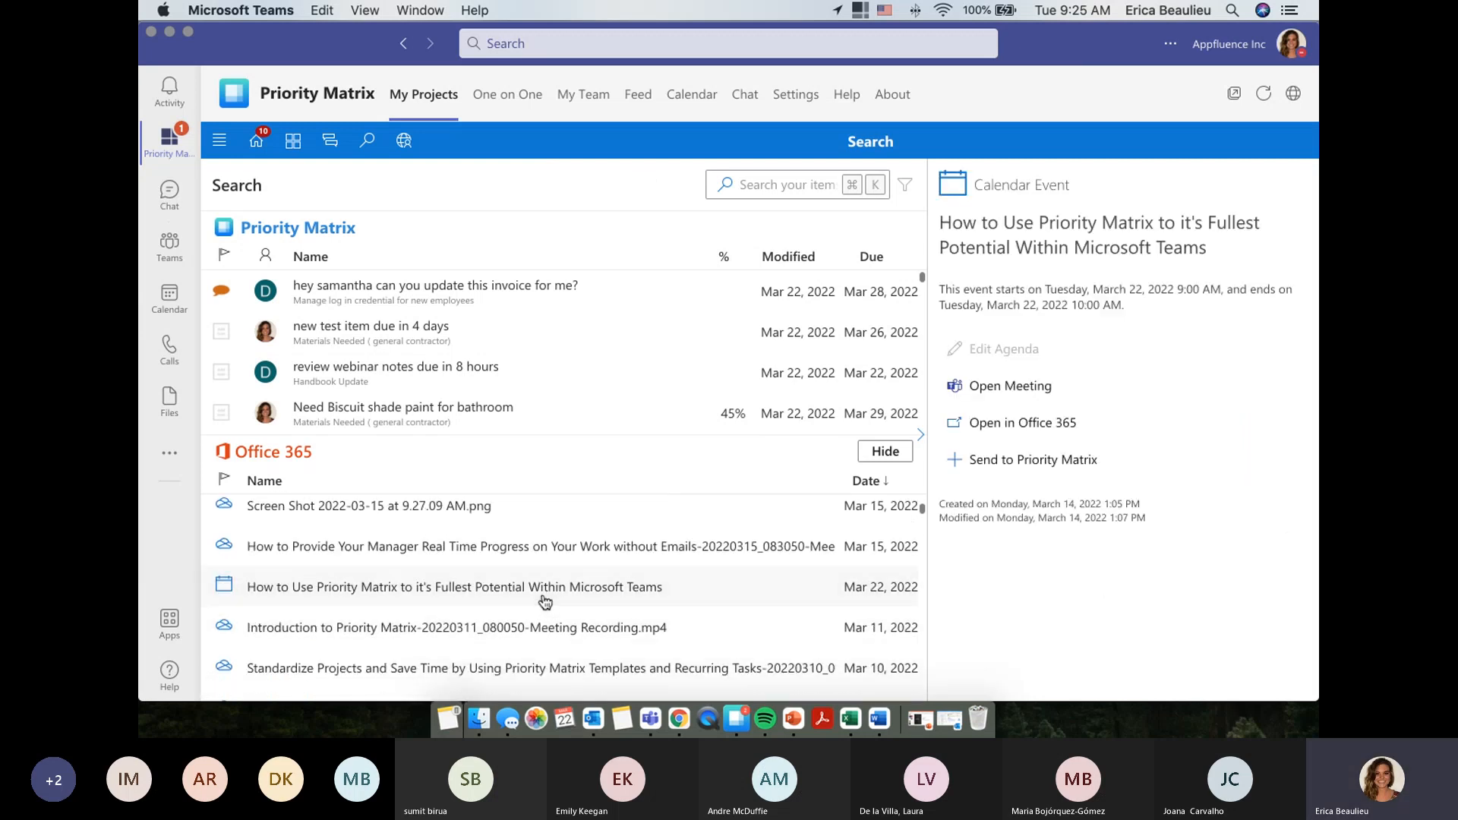
pyautogui.click(1017, 461)
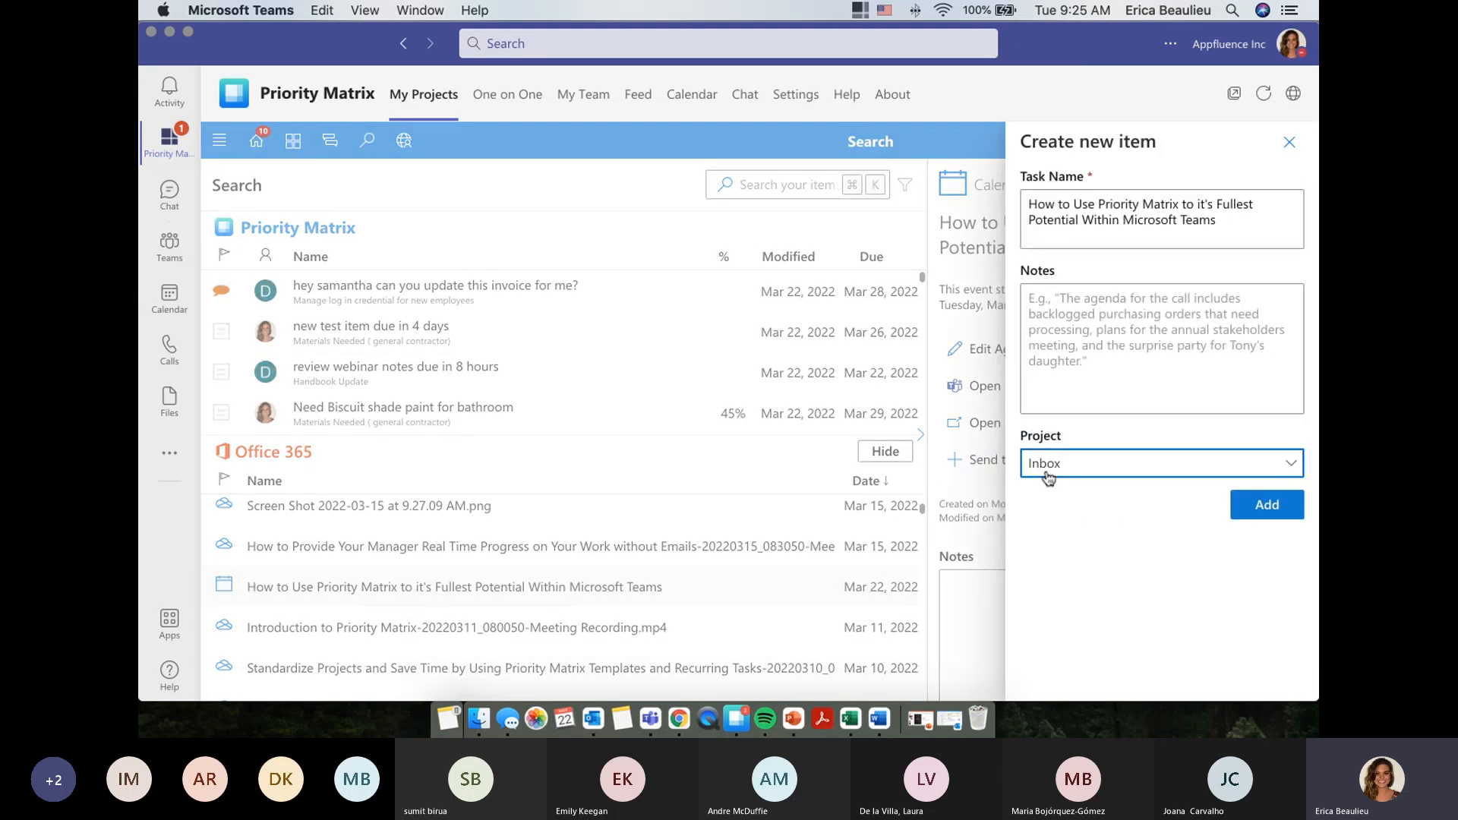
pyautogui.click(1047, 475)
pyautogui.click(922, 396)
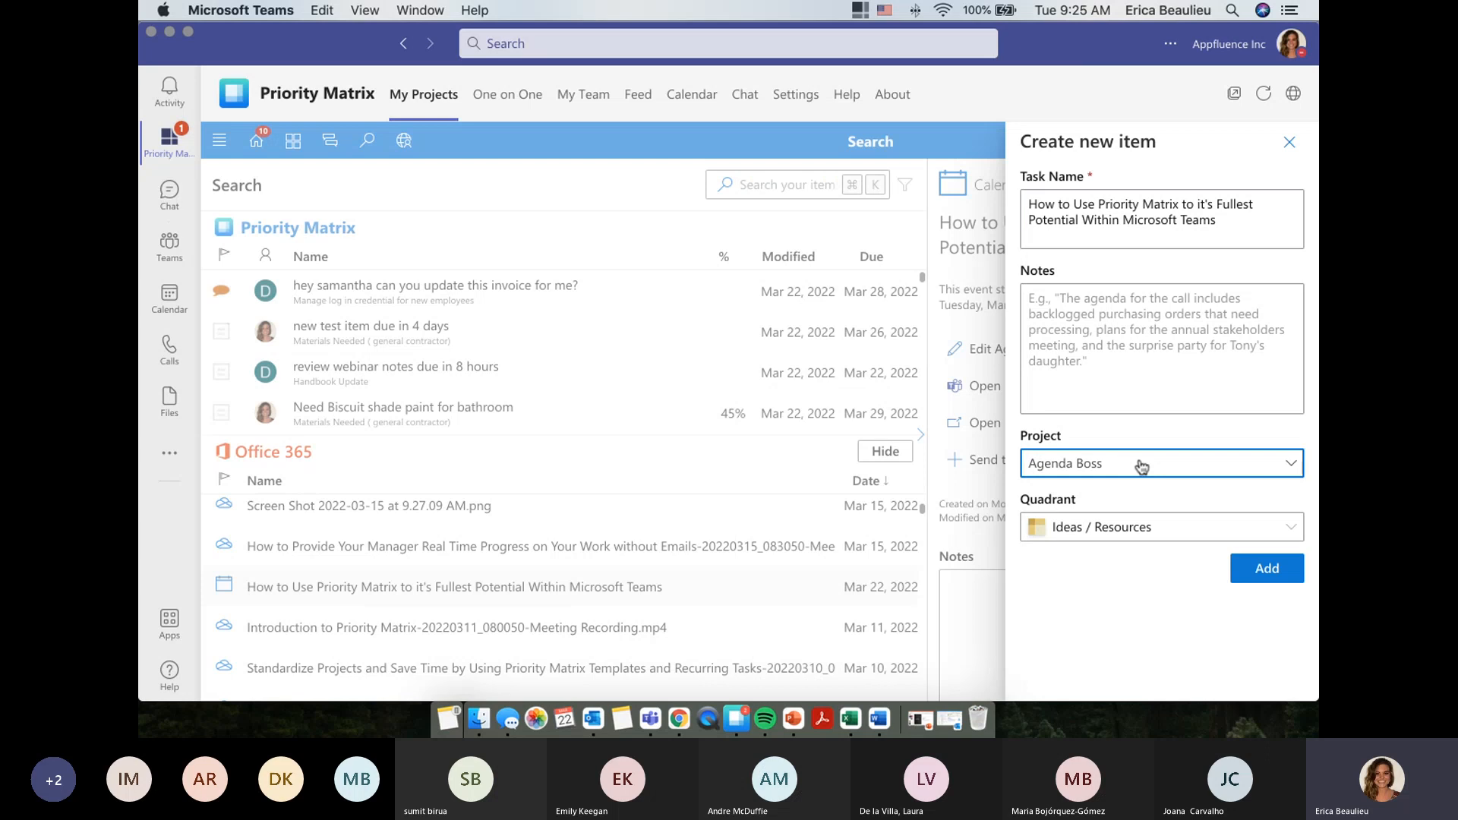
pyautogui.click(1289, 143)
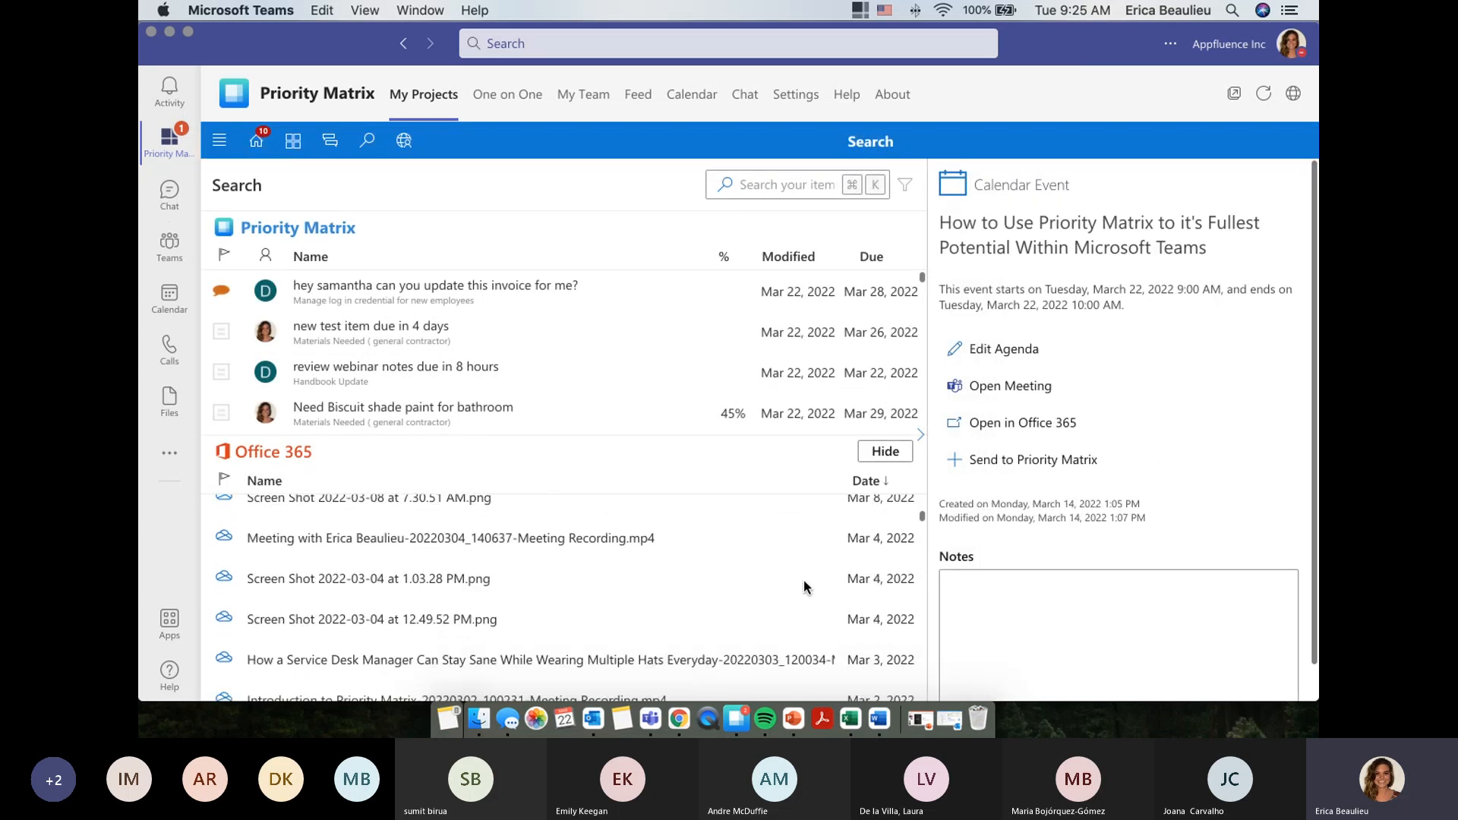
# Return to the project list, switch to the PowerPoint presentation and show the "Questions?" slide
pyautogui.click(295, 157)
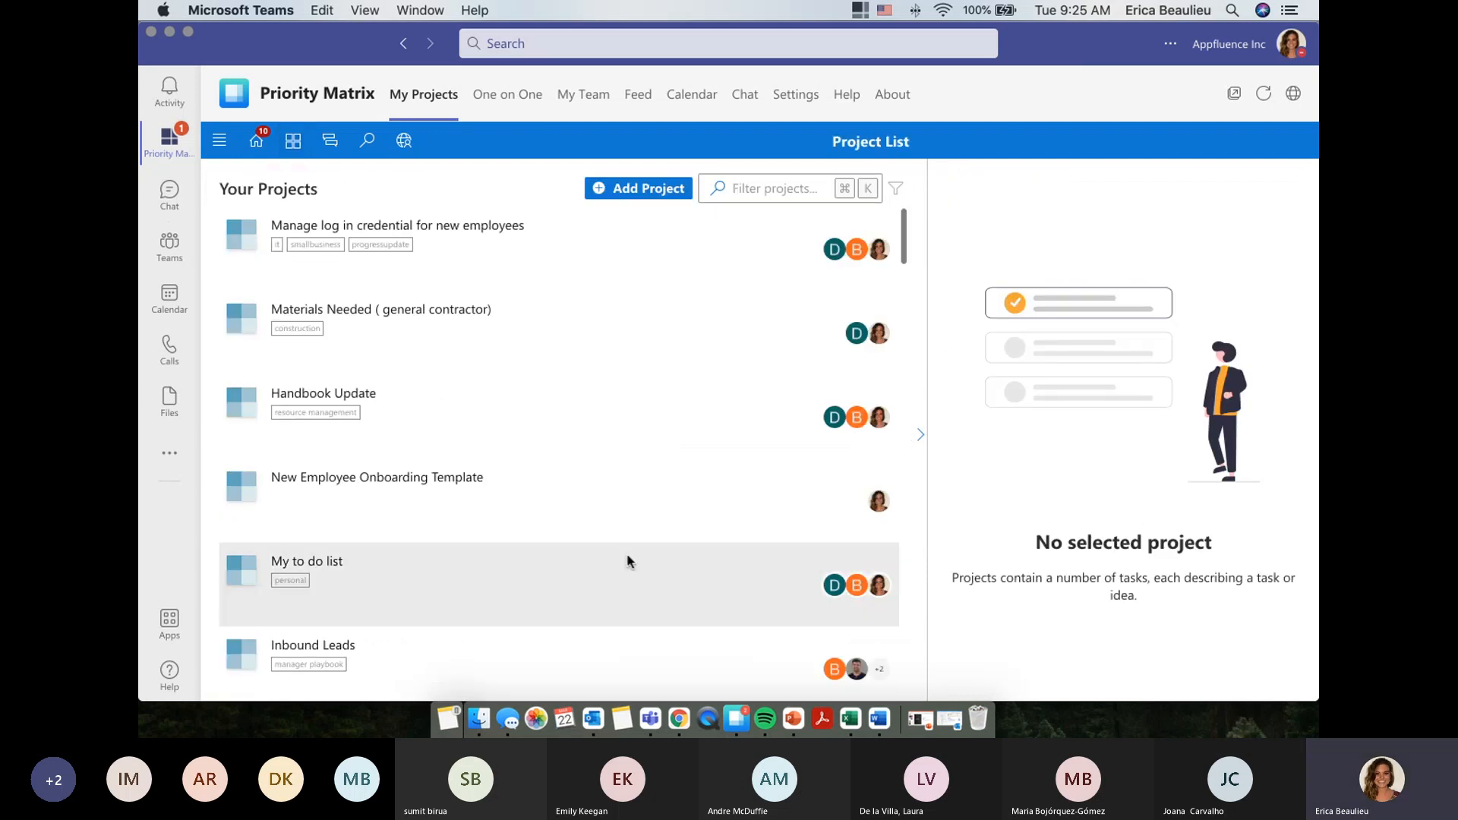
pyautogui.click(793, 719)
pyautogui.scroll(-2, 235, 562)
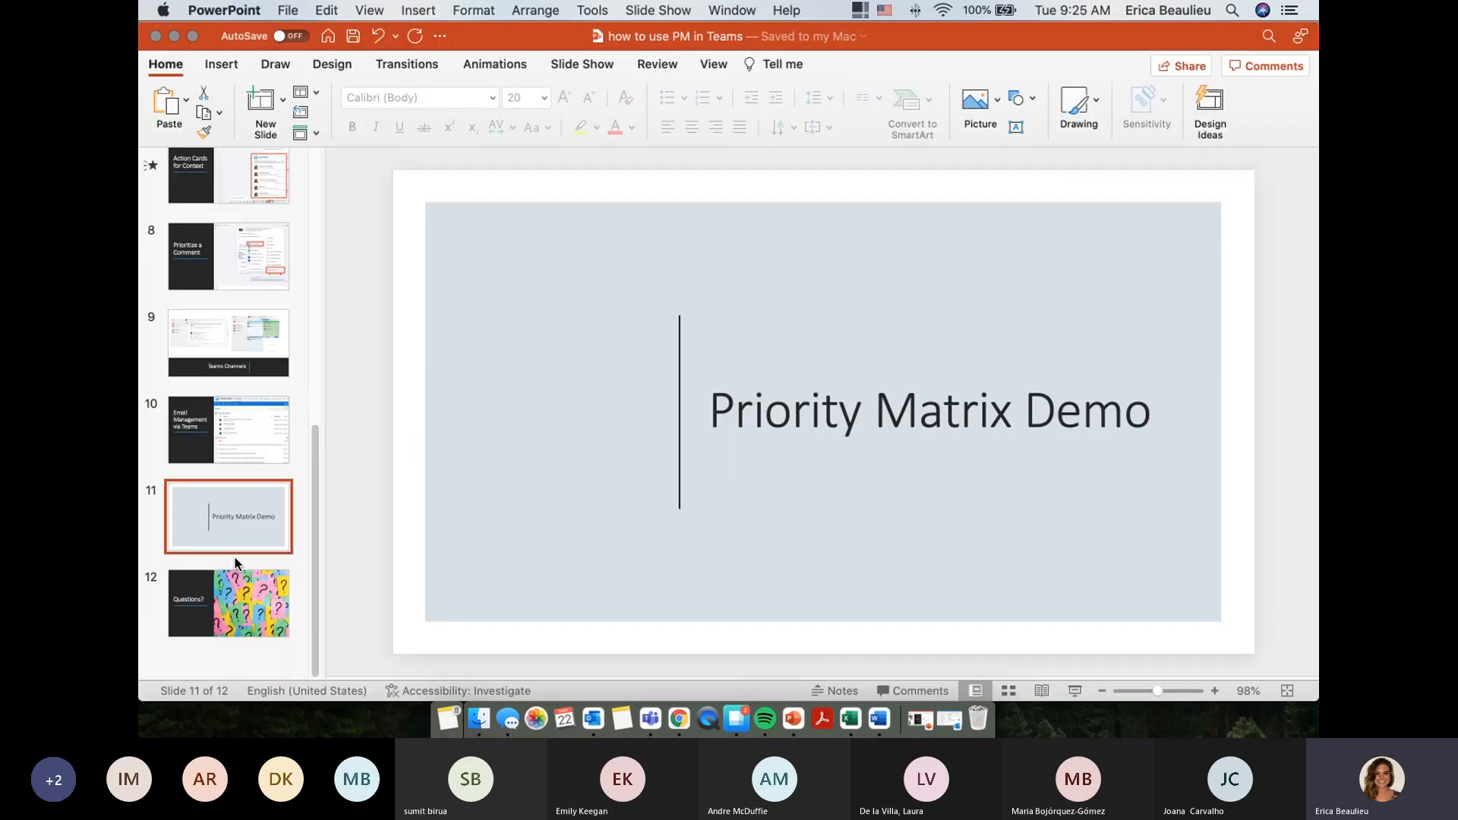
pyautogui.click(234, 589)
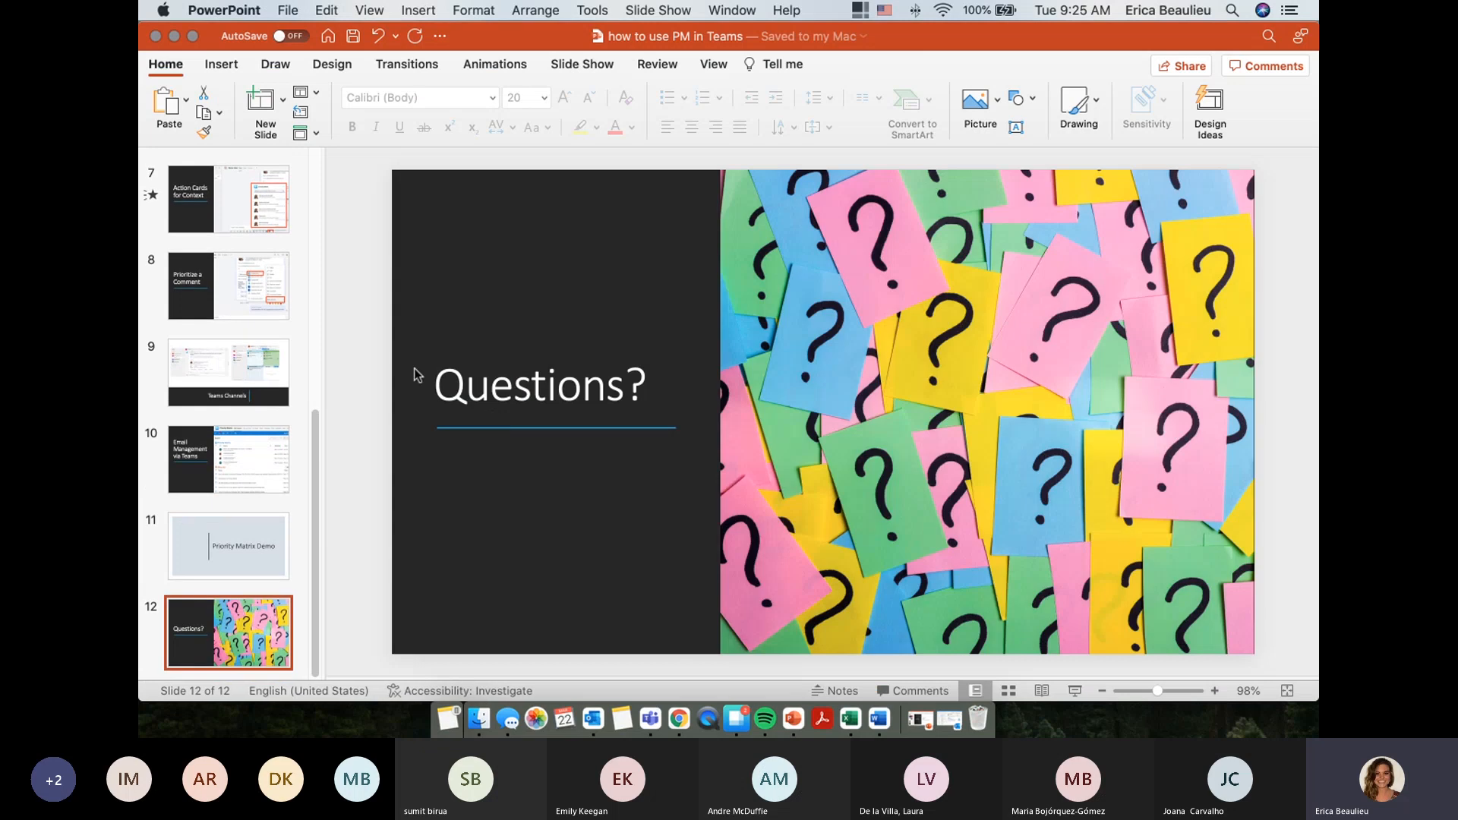